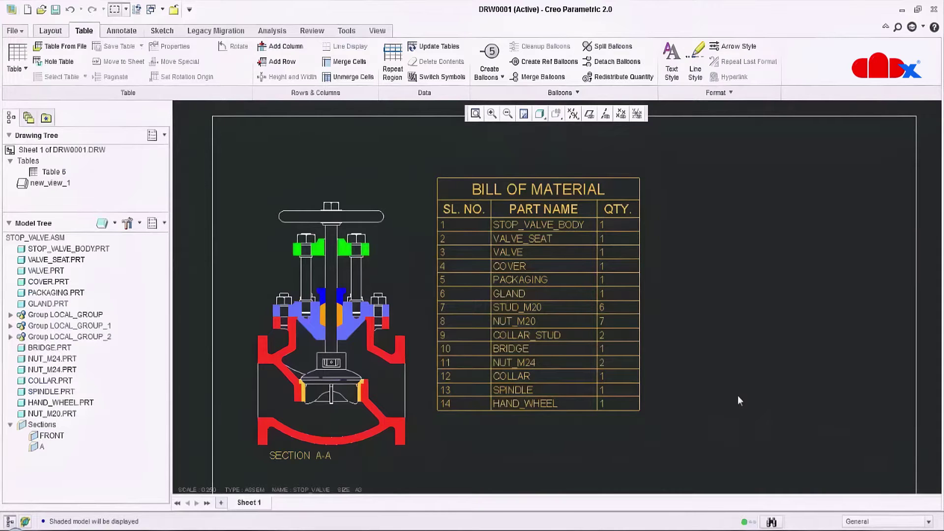
Step: Examine the components of the ASM0001 subassembly in MAIN_ASM_FINAL and the header rows of the stop valve drawing's existing bill of material
click(31, 238)
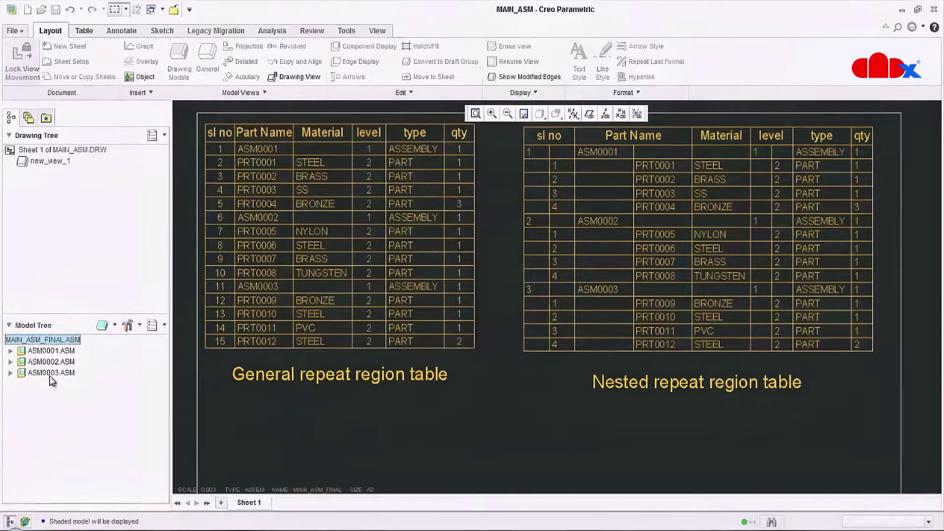
click(10, 350)
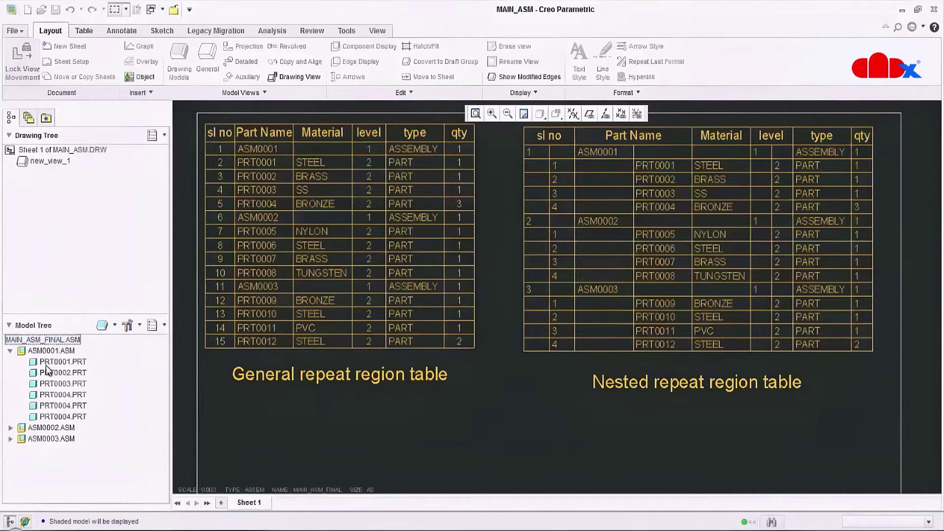
click(10, 351)
click(60, 341)
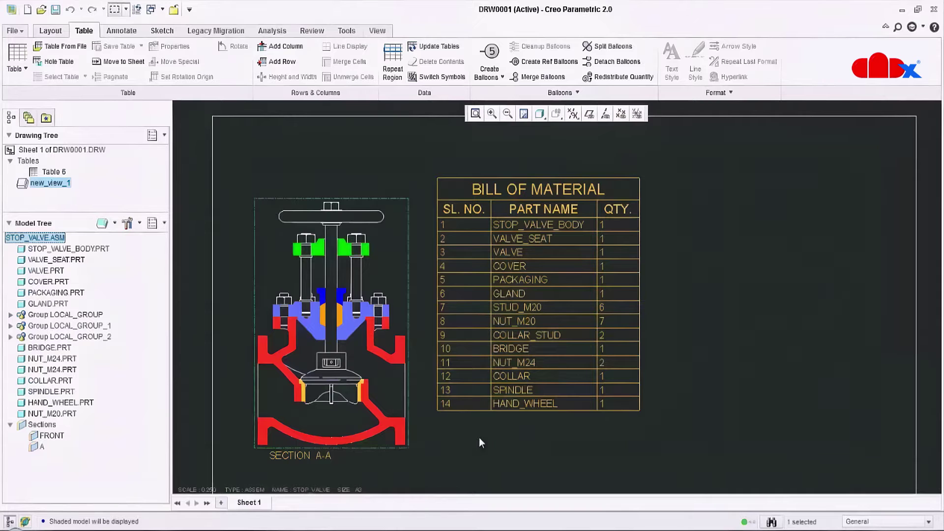
click(478, 438)
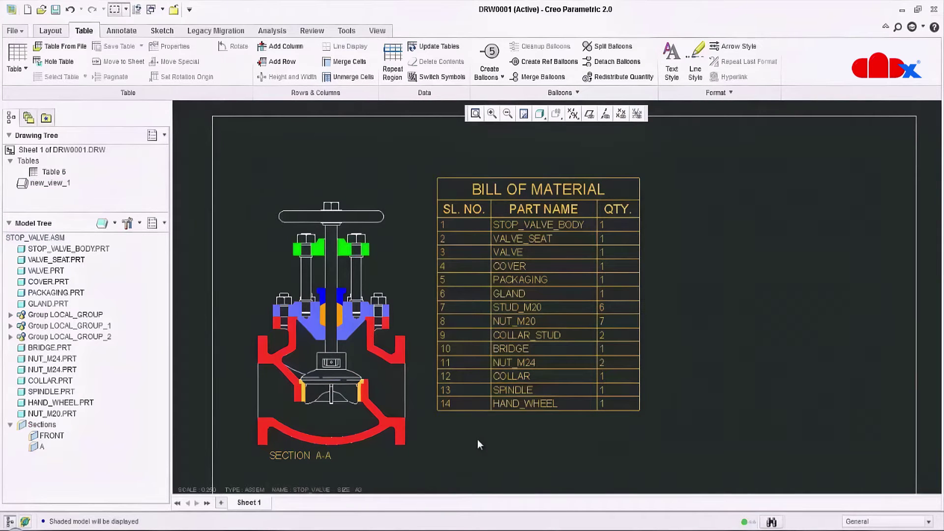
drag(422, 162, 650, 223)
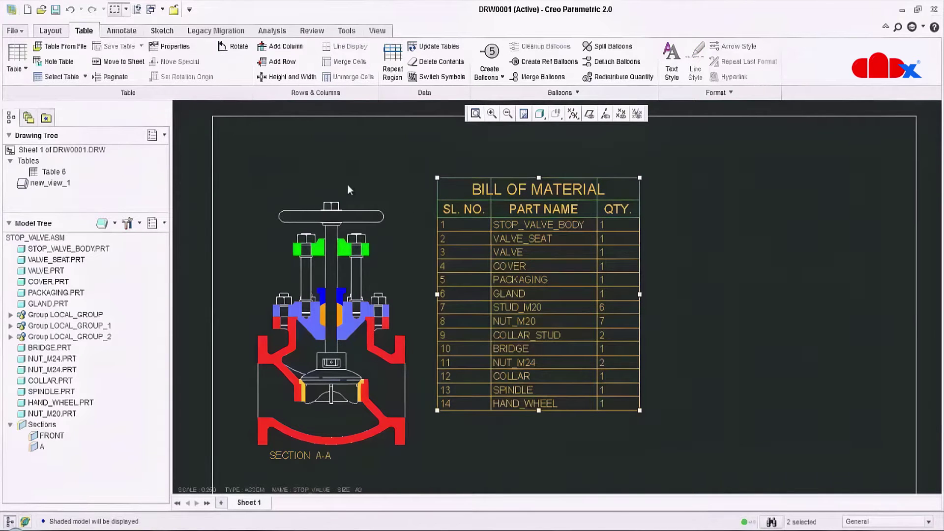
Step: Insert a table with three columns and two rows beside the existing bill of material
click(13, 59)
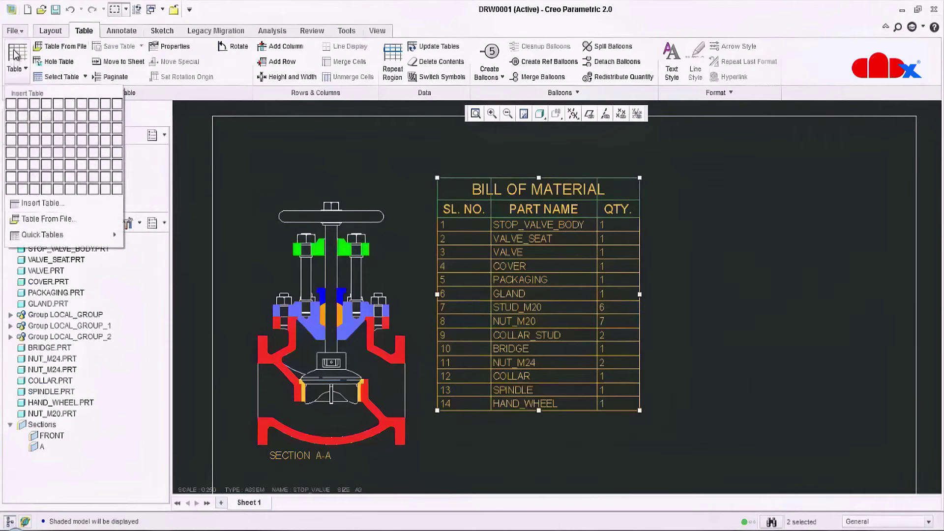
click(35, 116)
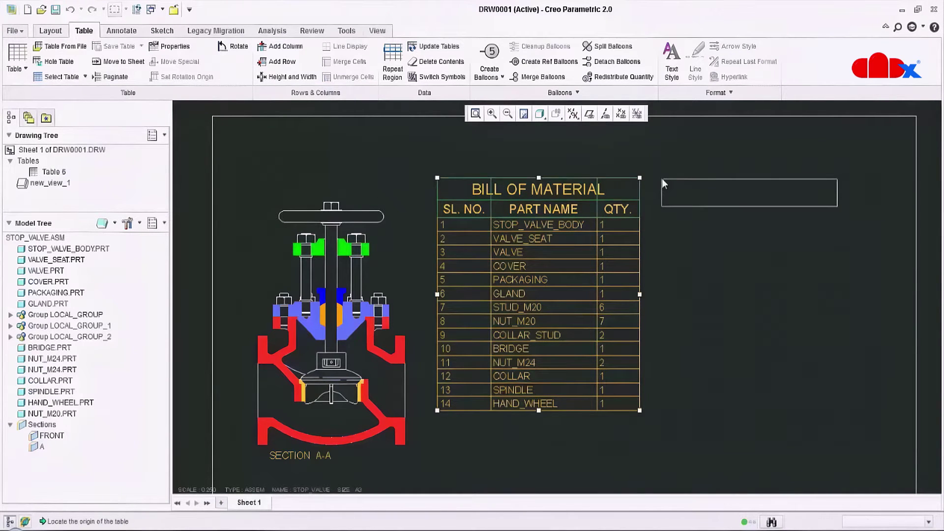
click(661, 178)
click(784, 229)
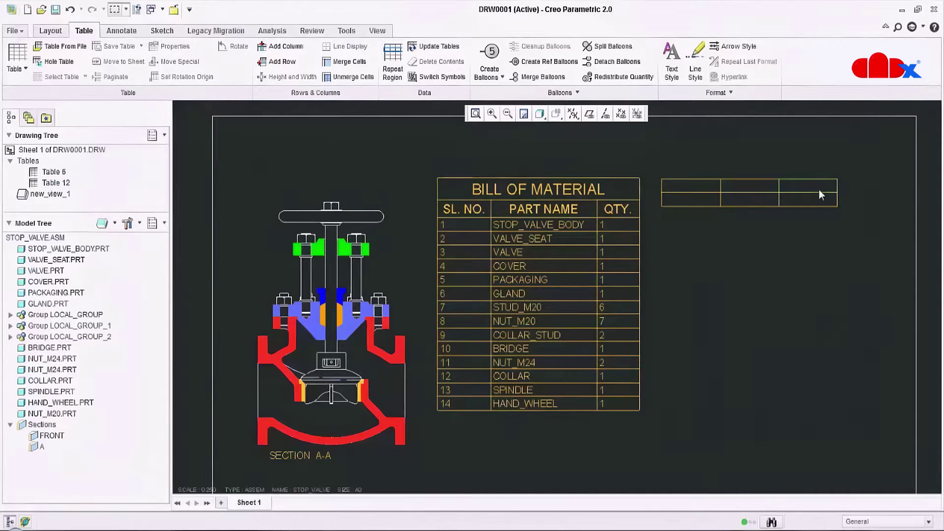
Step: Merge the three cells of the new table's first row and enter the title "BILL OF MATERIAL"
click(344, 62)
click(669, 187)
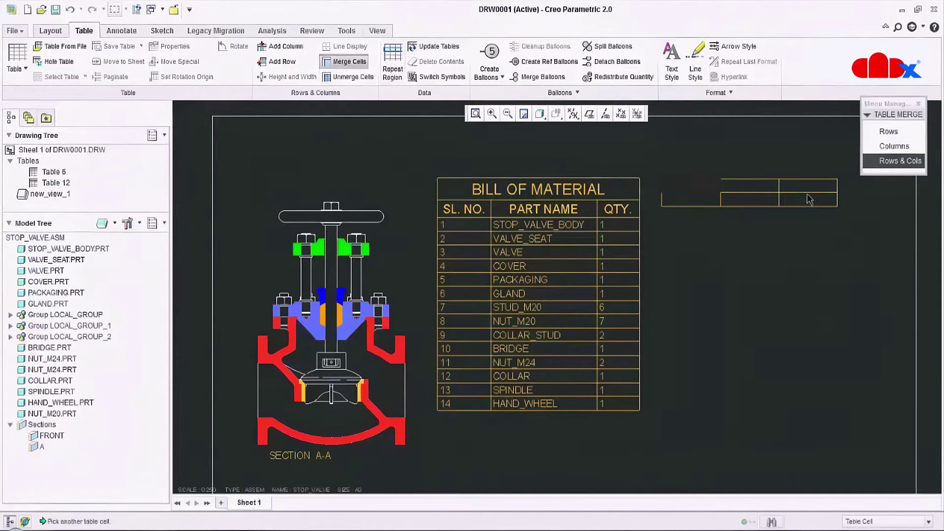
click(808, 187)
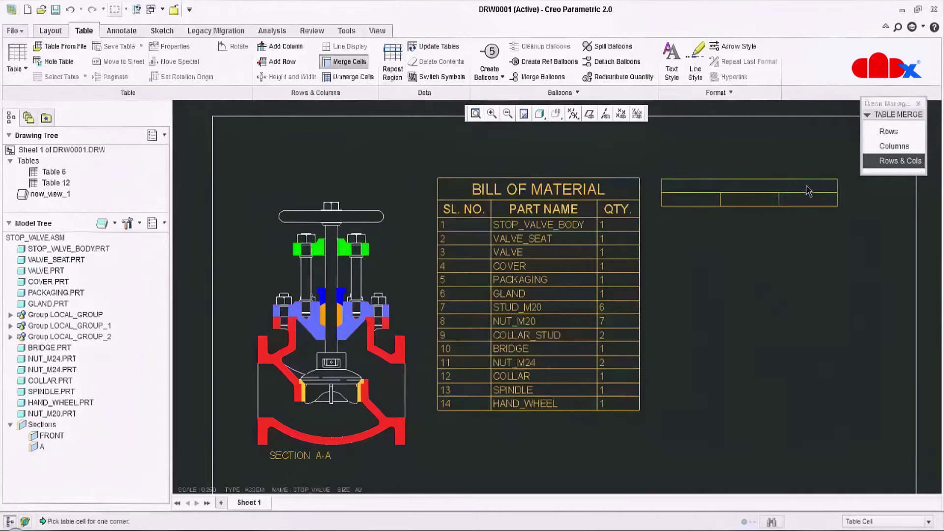
middle_click(870, 197)
double_click(759, 186)
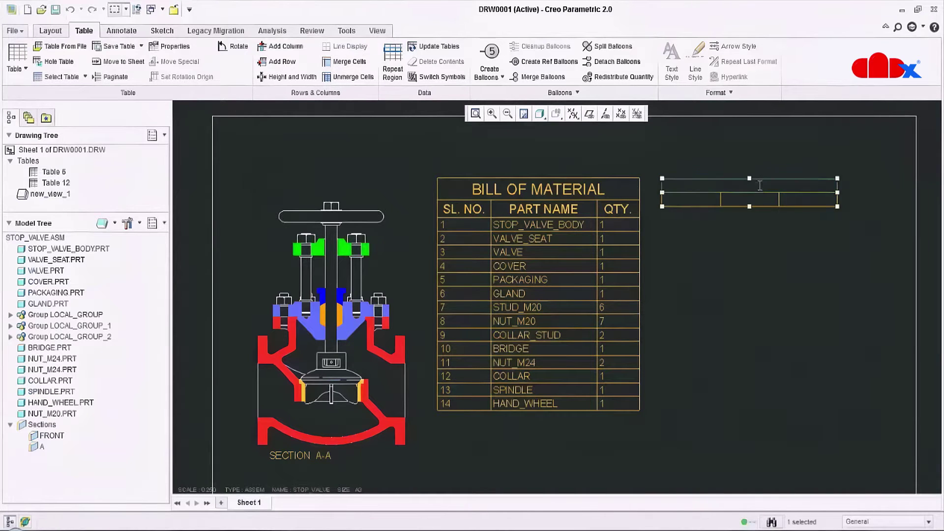
text(BILL OF MATERIAL)
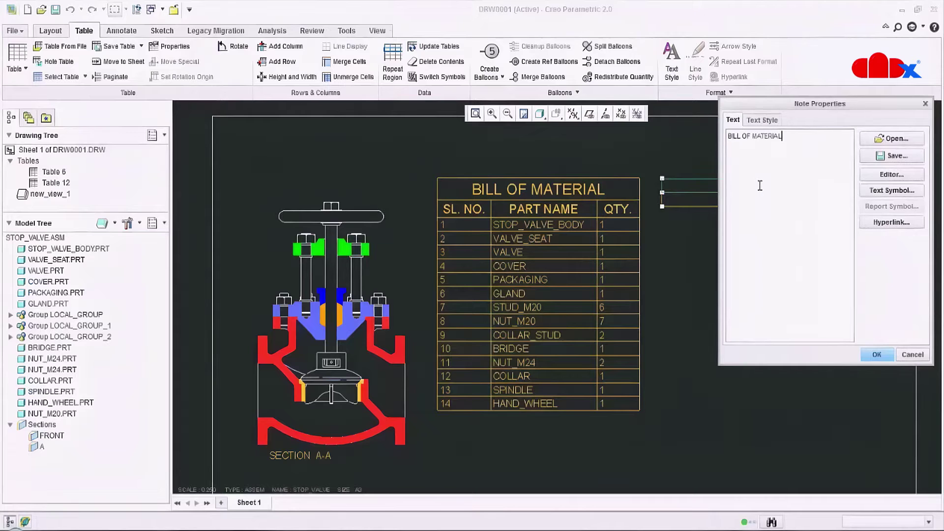
click(876, 355)
Step: Enter the column headings "SL. NO.", "NAME" and "QTY" in the new table's second row
double_click(692, 202)
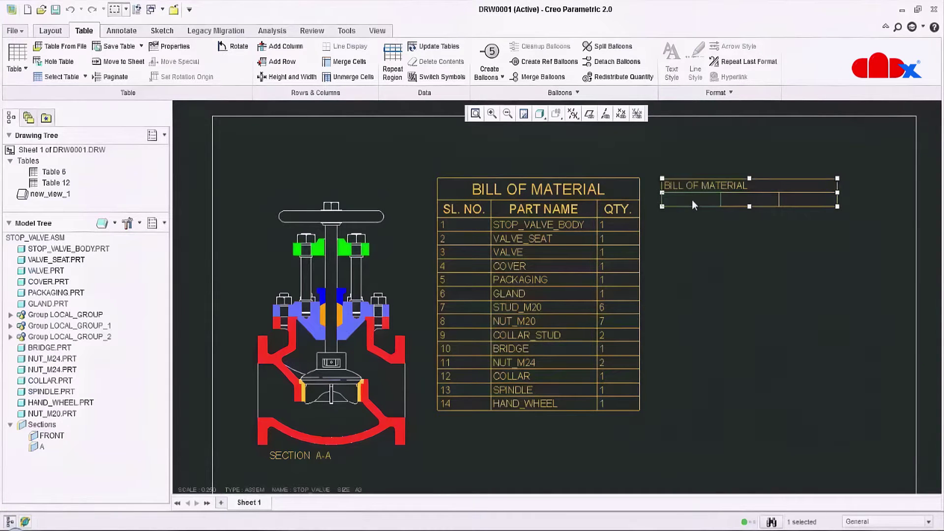
text(SL. NO.)
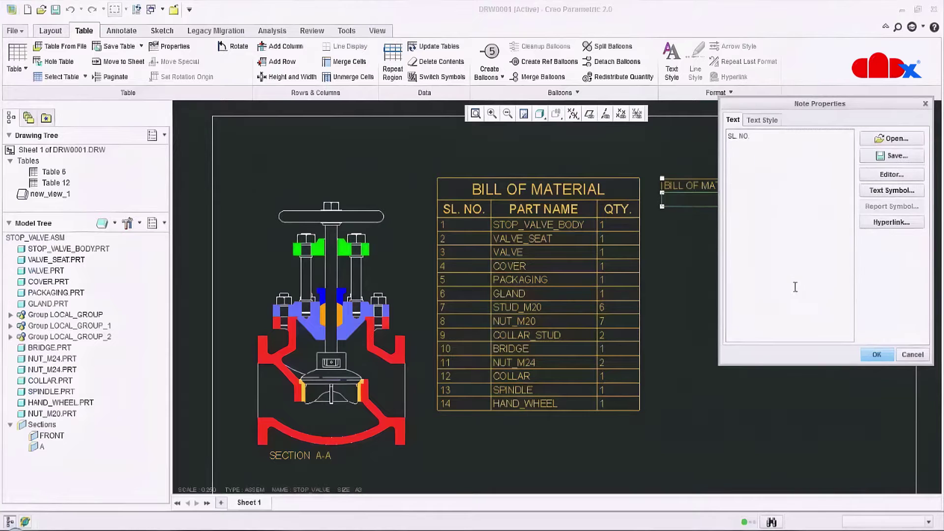
click(877, 354)
double_click(757, 198)
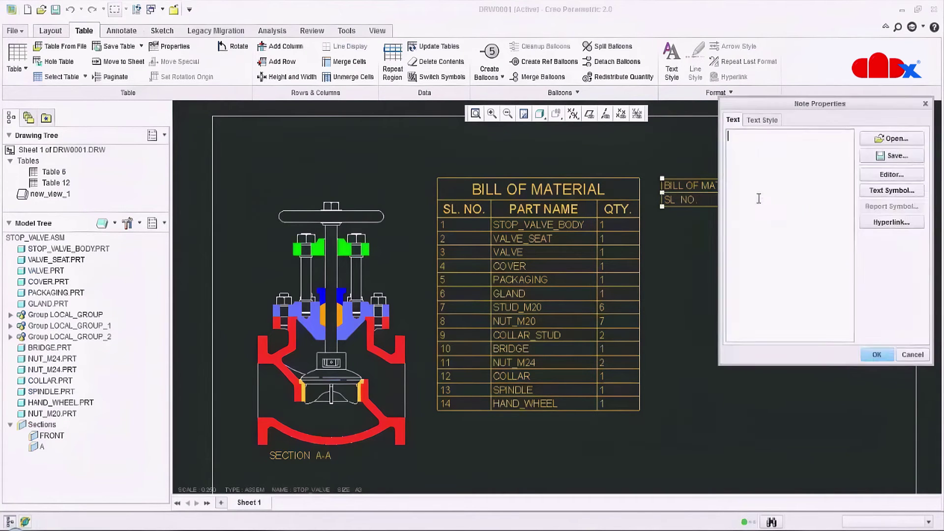
text(NAME)
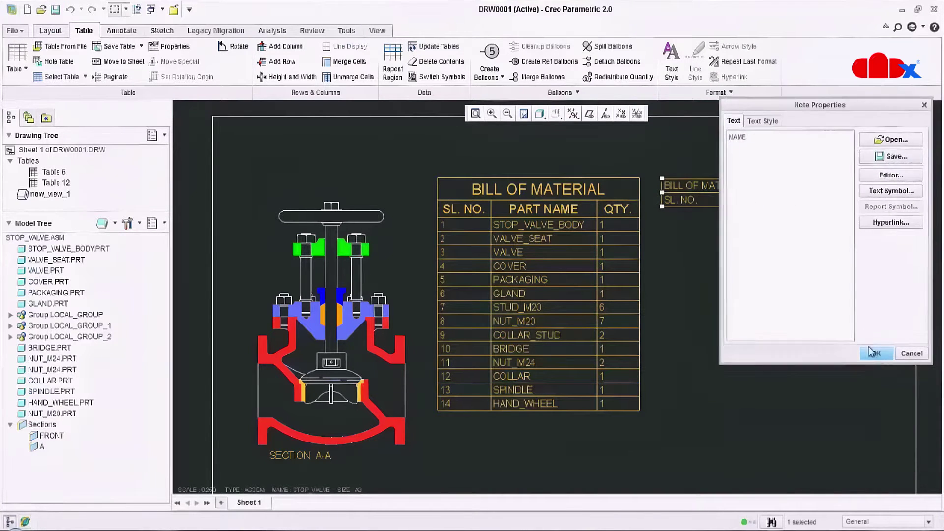
click(876, 355)
double_click(806, 197)
text(QTY)
click(875, 356)
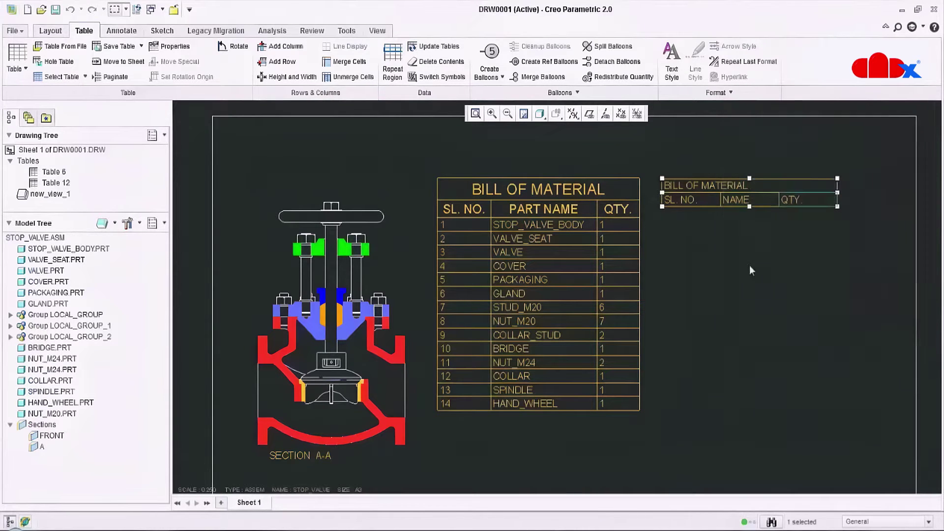
Step: Set the width of the new table's NAME column to 2.5 drawing units
right_click(762, 199)
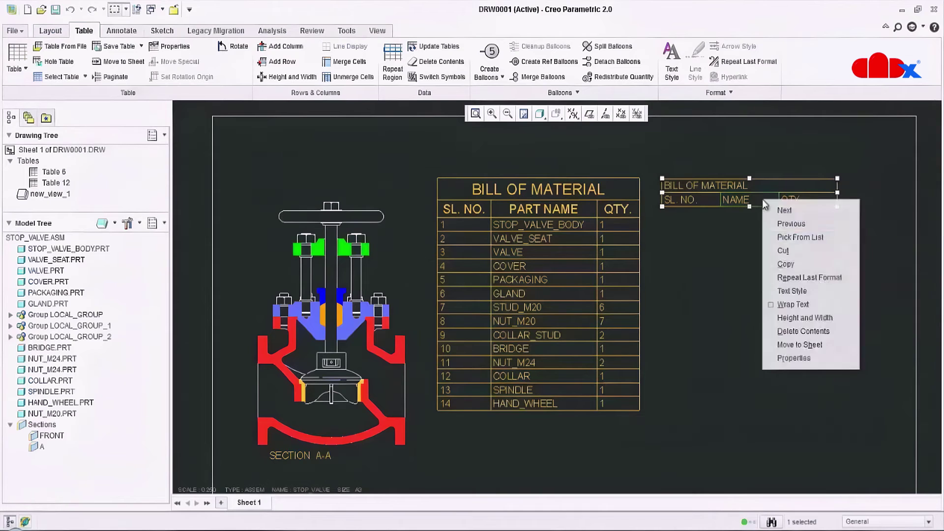
click(816, 318)
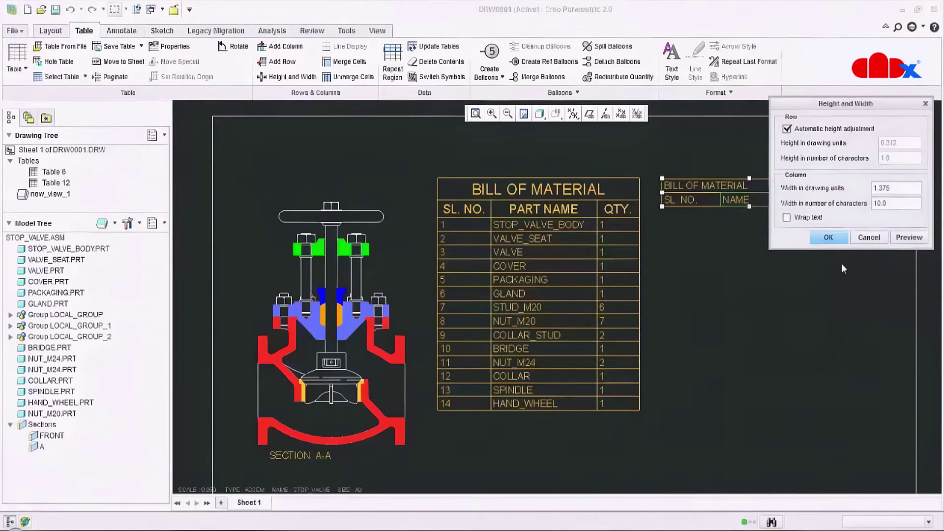
drag(917, 190, 842, 193)
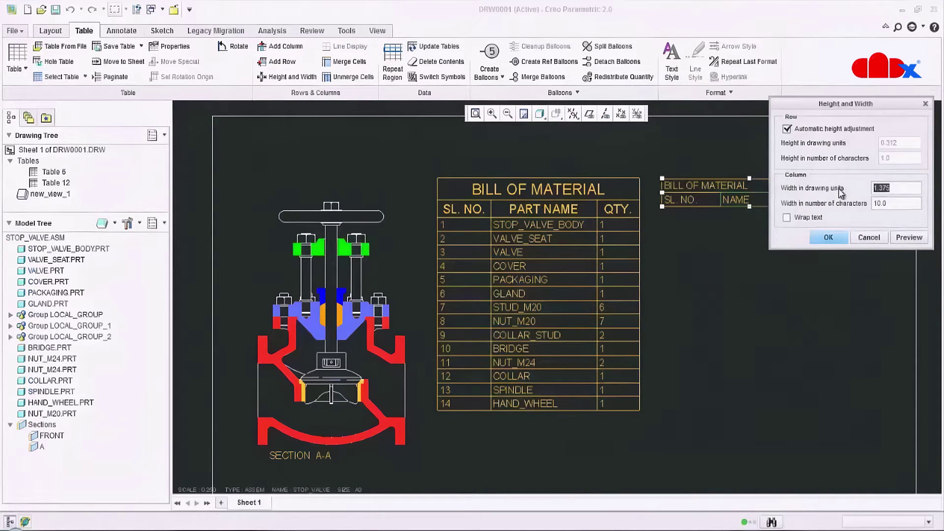
text(2.5)
click(828, 237)
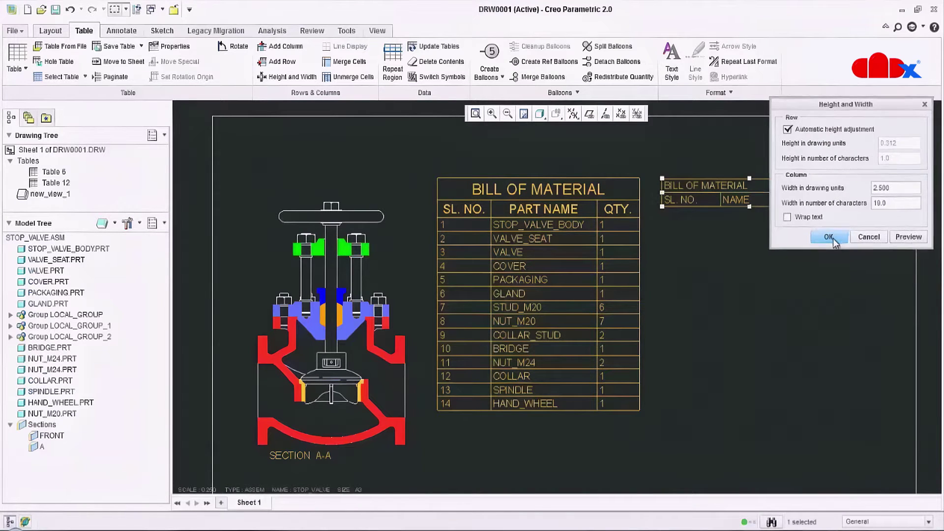
Step: Set the text style of the whole new table to Center horizontal and Middle vertical alignment
drag(654, 161, 925, 251)
right_click(815, 205)
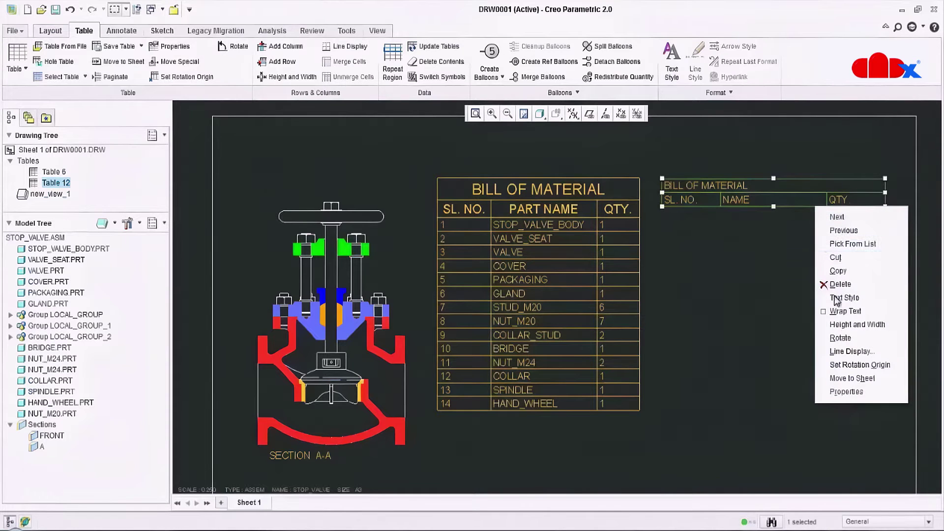
click(853, 299)
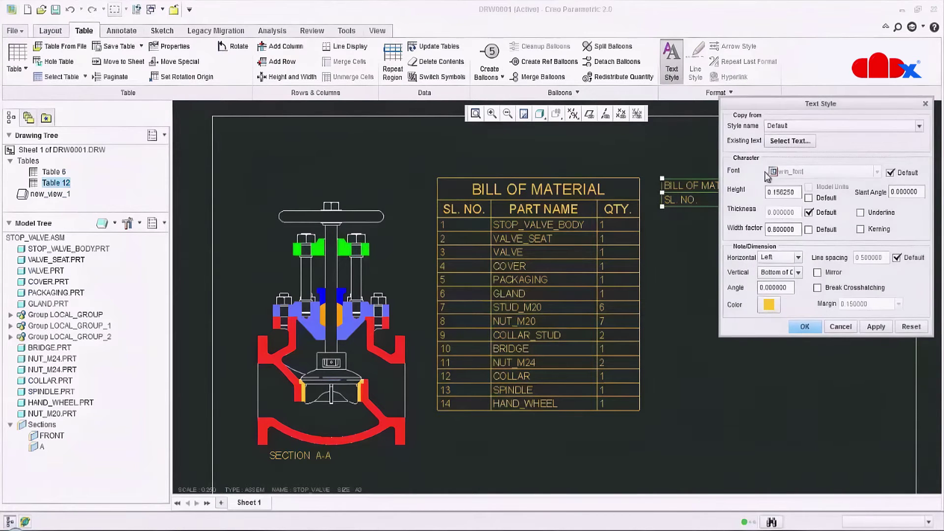
click(779, 287)
click(778, 273)
click(779, 294)
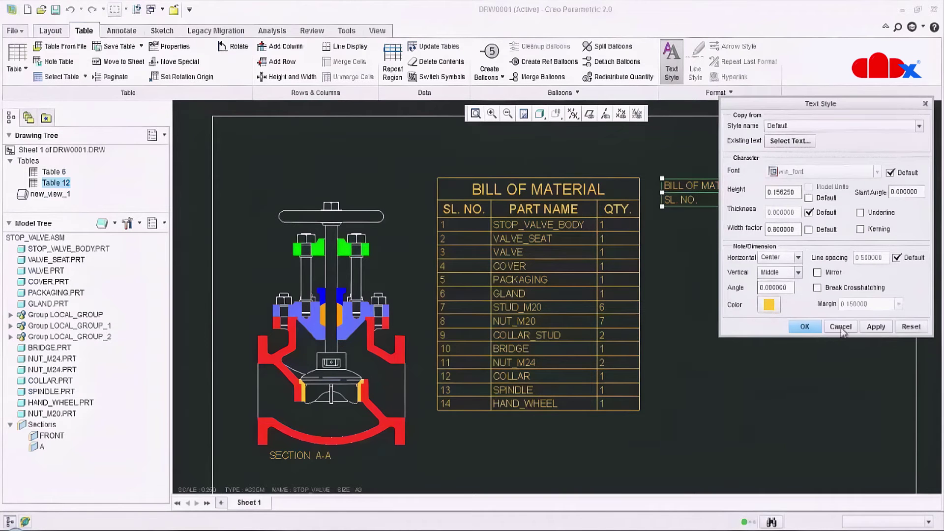
click(876, 327)
click(805, 327)
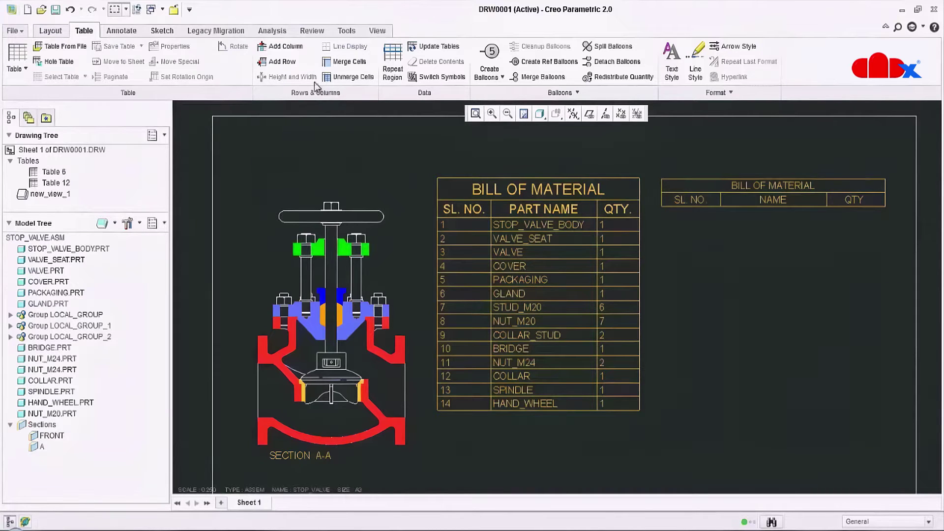
Step: Add an empty row below the heading row of the new table
click(276, 63)
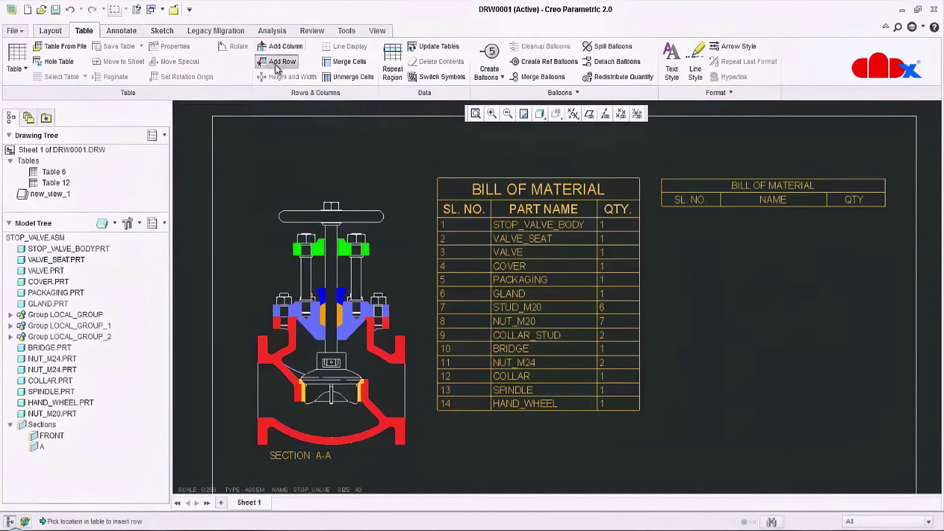
click(690, 206)
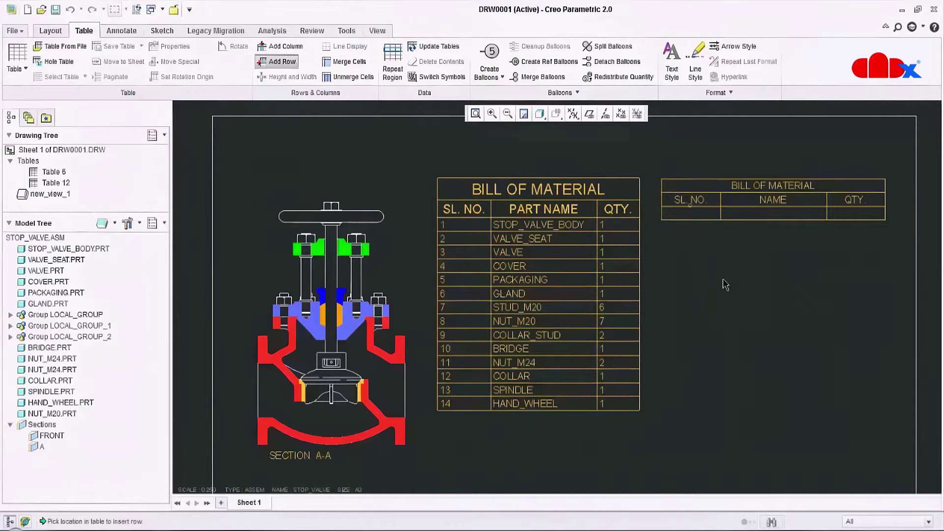
middle_click(443, 126)
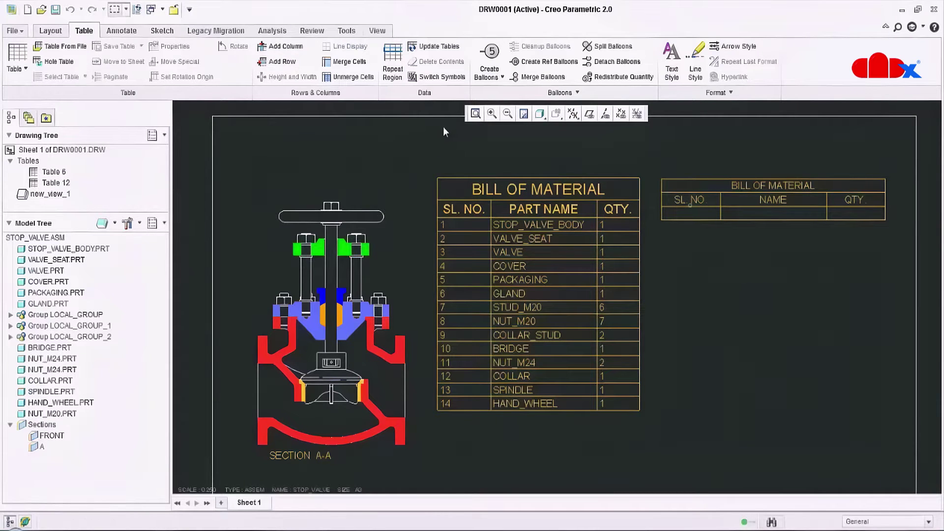
Step: Add a Simple repeat region spanning the empty row of the new table
click(394, 63)
click(885, 135)
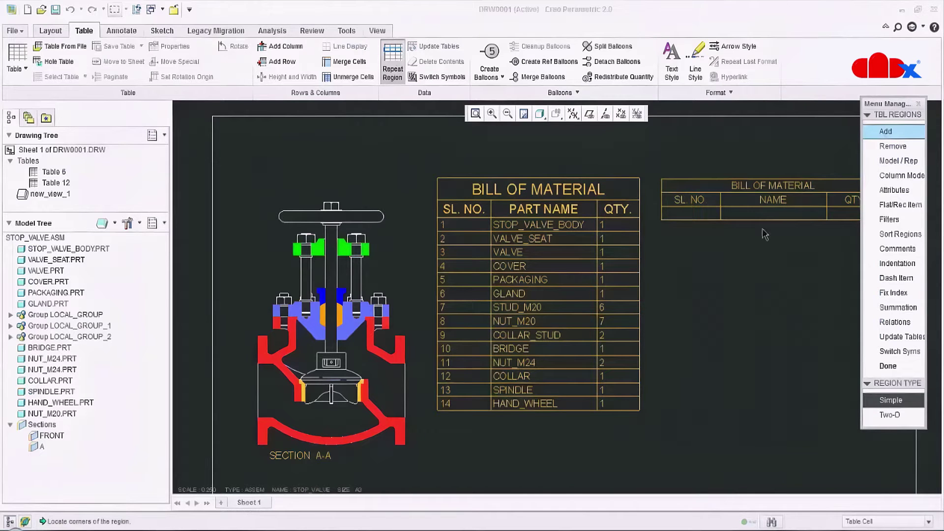
click(698, 218)
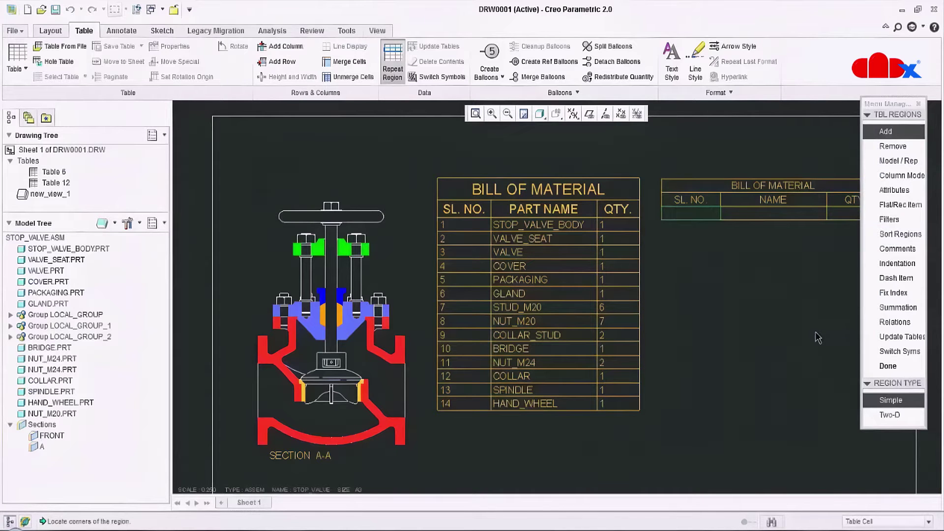
click(878, 365)
click(691, 217)
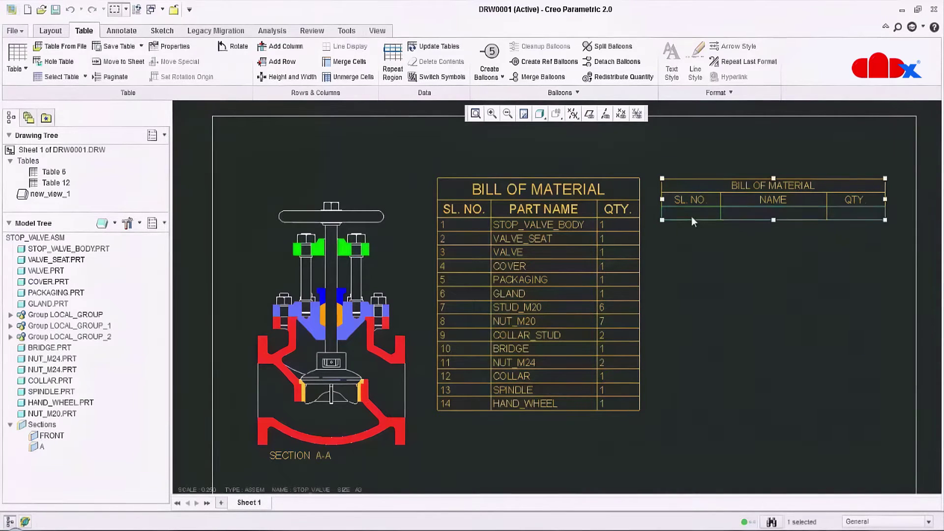
click(835, 316)
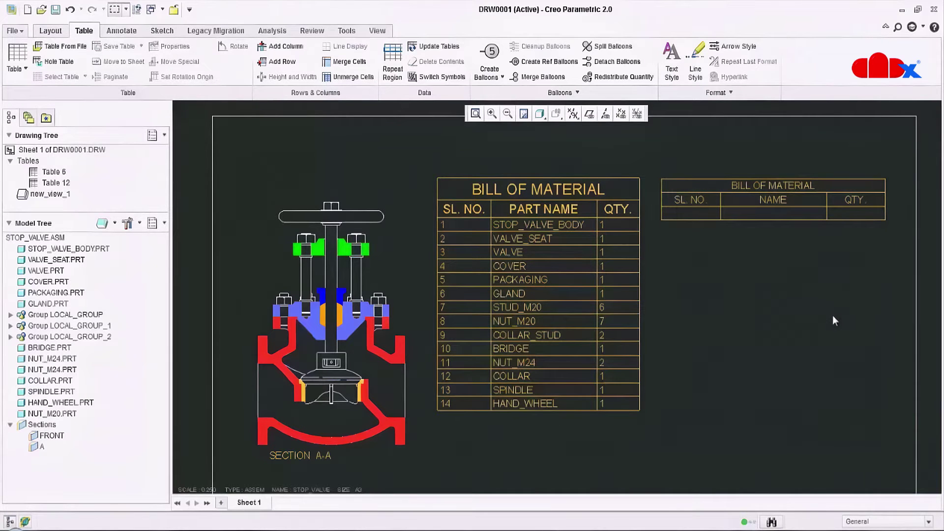
Step: Assign the report symbol rpt.index to the repeat region cell under SL. NO
double_click(683, 215)
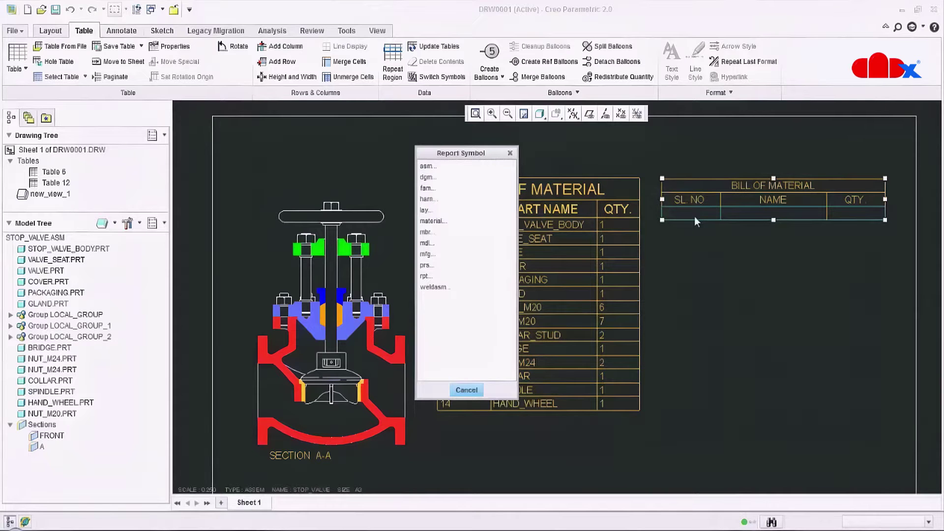
click(431, 276)
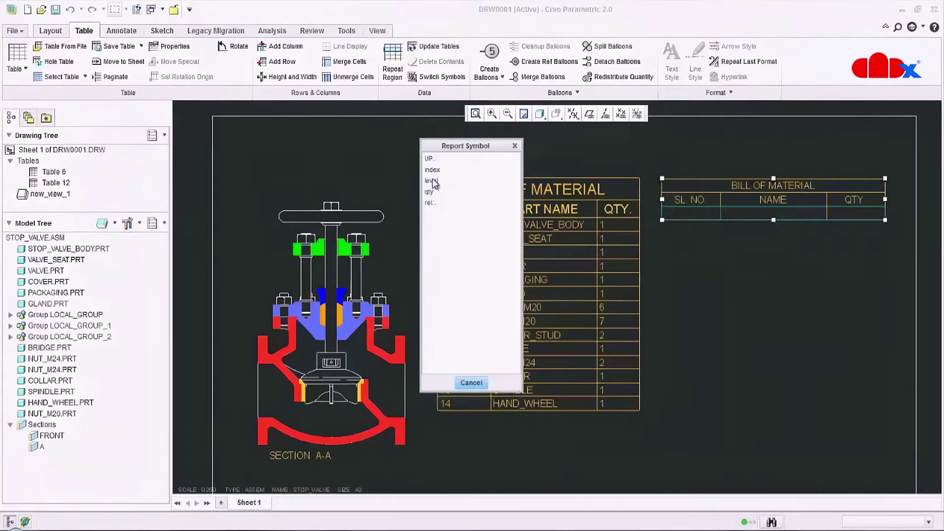
click(432, 170)
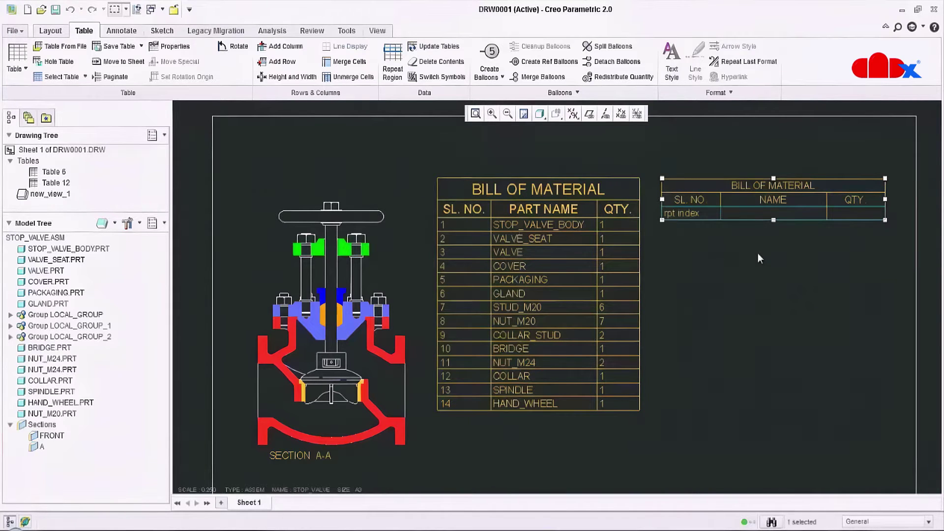
Step: Assign the report symbol asm.mbr.name to the repeat region cell under NAME
double_click(758, 215)
click(441, 157)
click(439, 180)
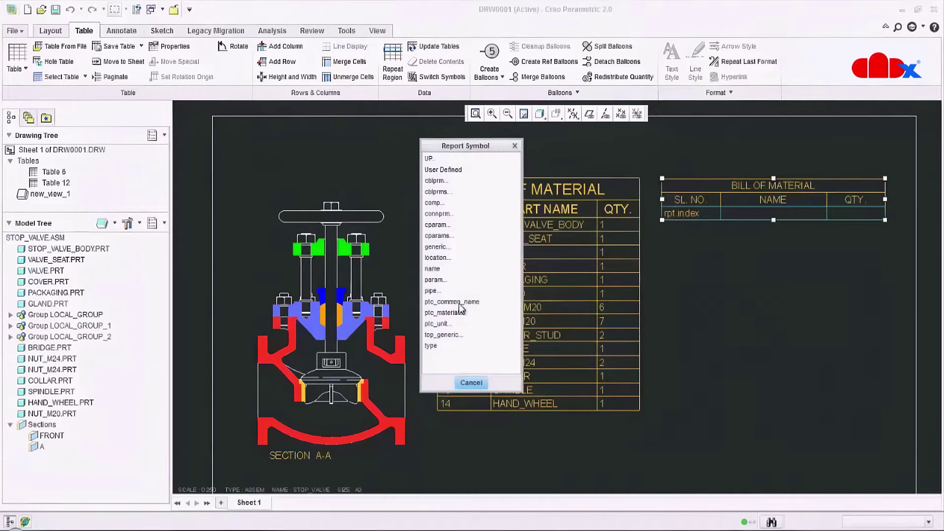
click(433, 268)
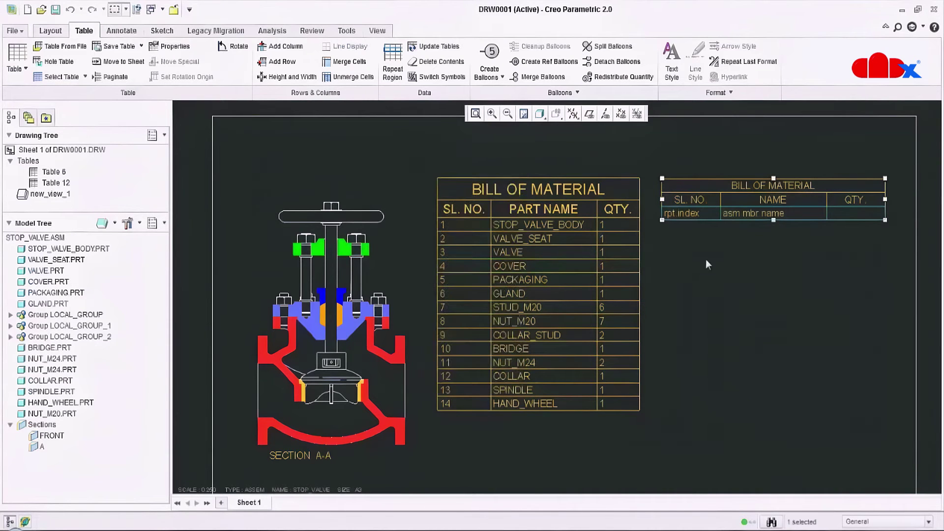
Step: Assign the report symbol rpt.qty to the repeat region cell under QTY and update the tables
double_click(845, 215)
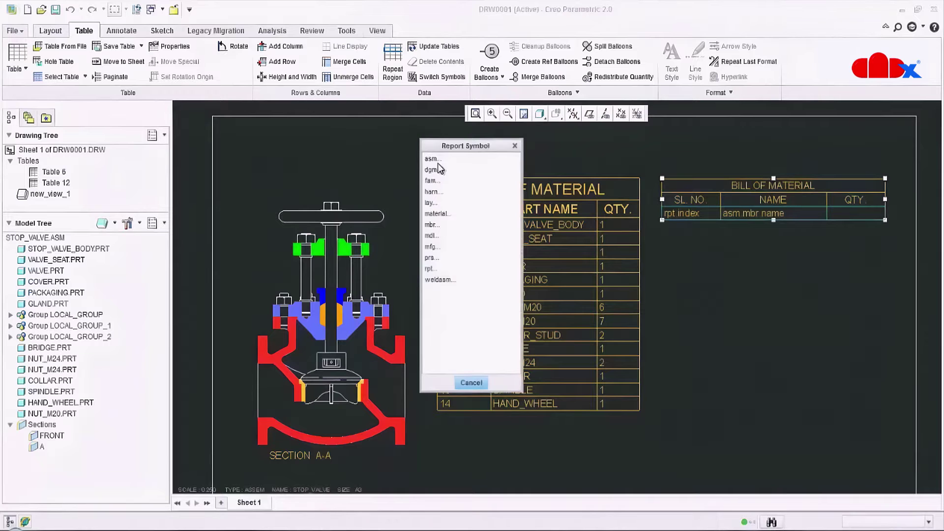
click(432, 269)
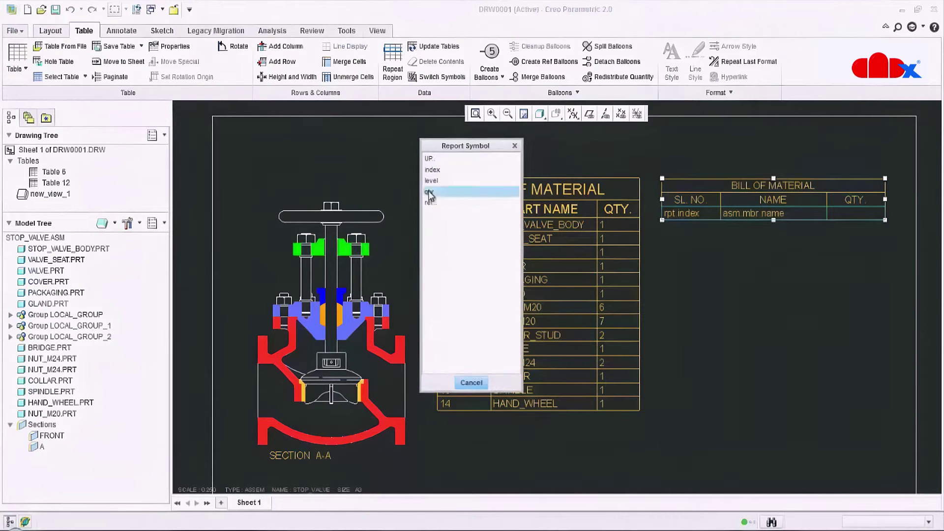
click(428, 192)
click(812, 309)
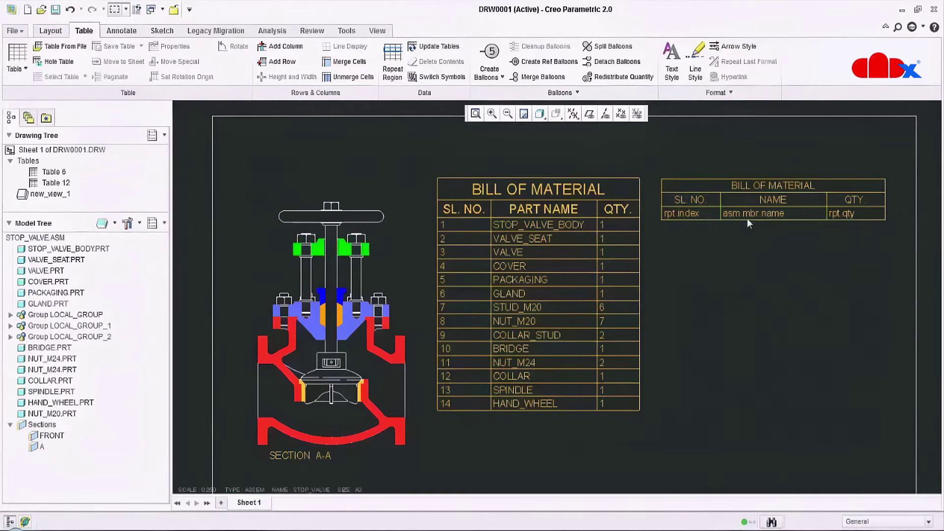
click(449, 46)
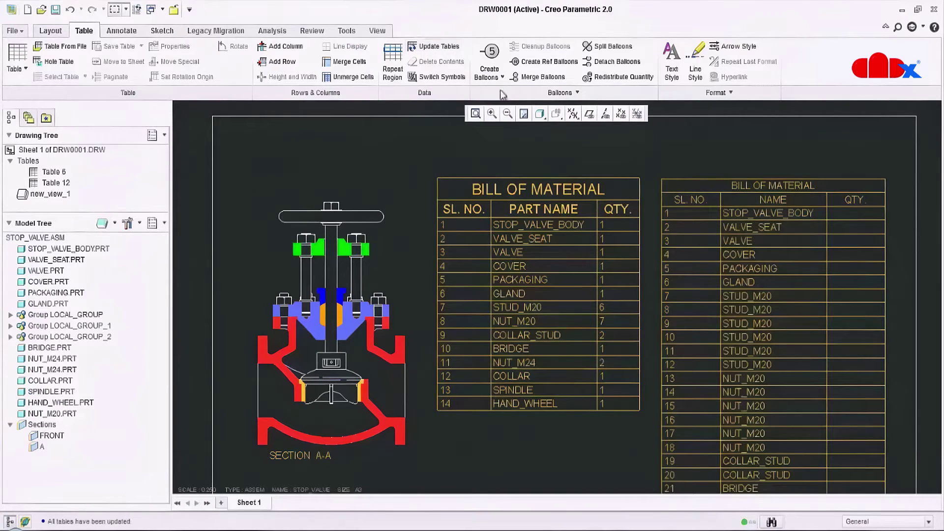
Step: Set the new table's repeat region attribute to No Dup/Level
mouse_move(657, 254)
middle_down()
mouse_move(610, 190)
mouse_move(614, 162)
middle_up()
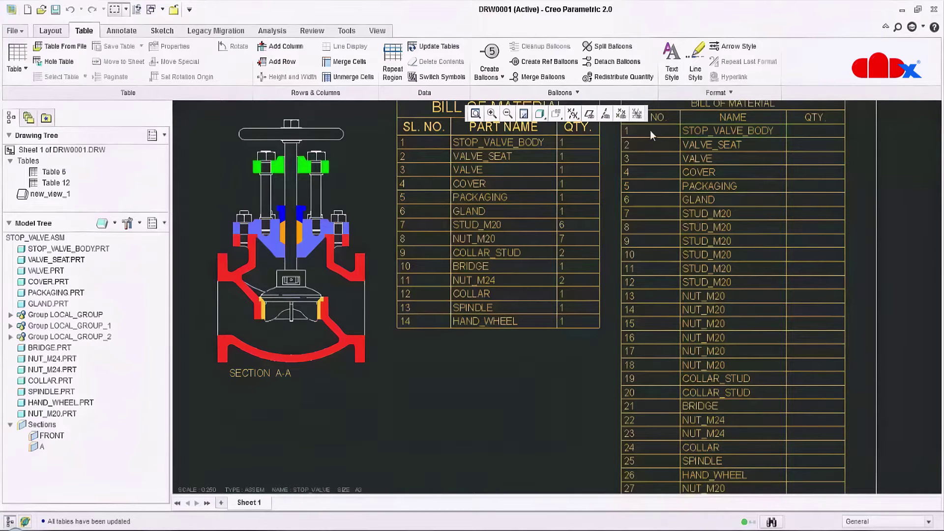
click(396, 56)
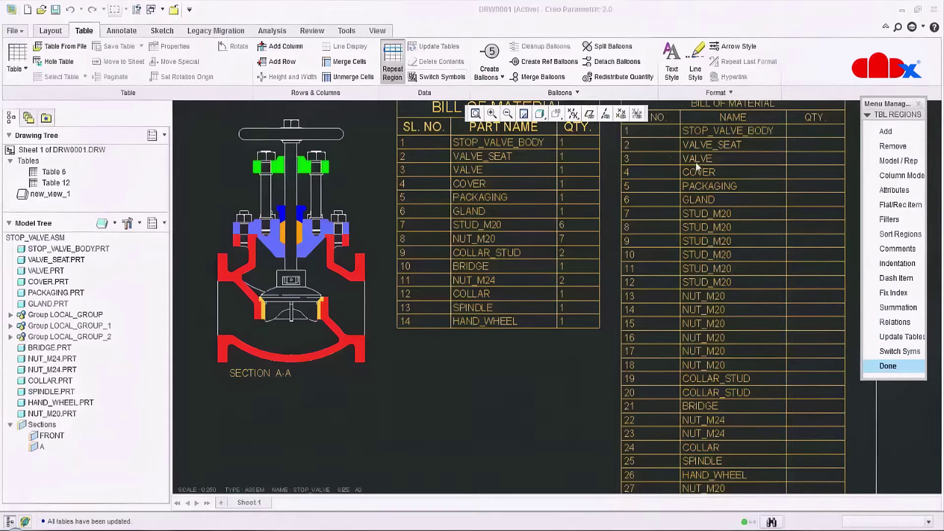
click(895, 190)
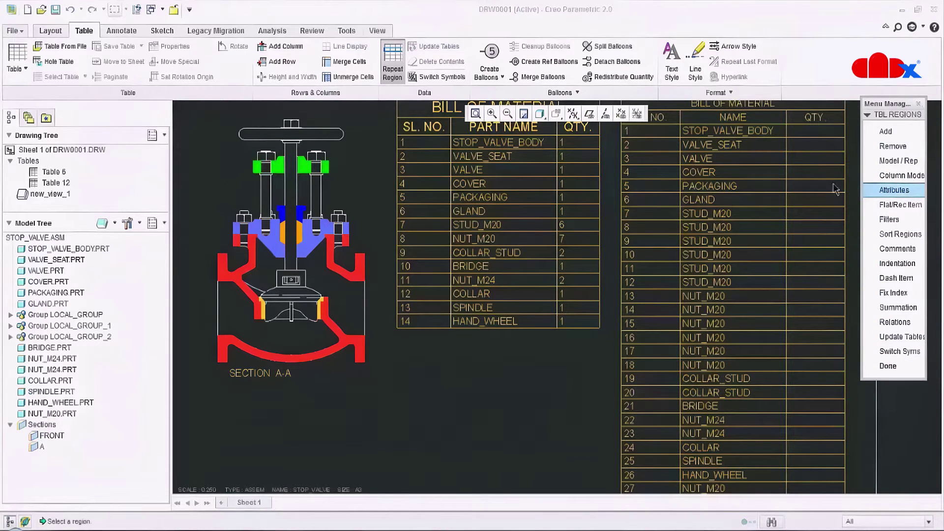
click(815, 183)
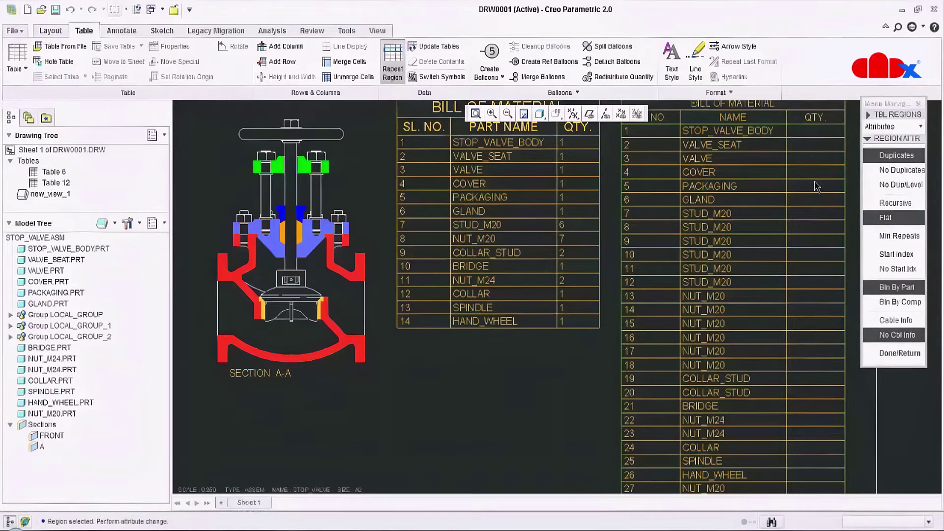
click(906, 189)
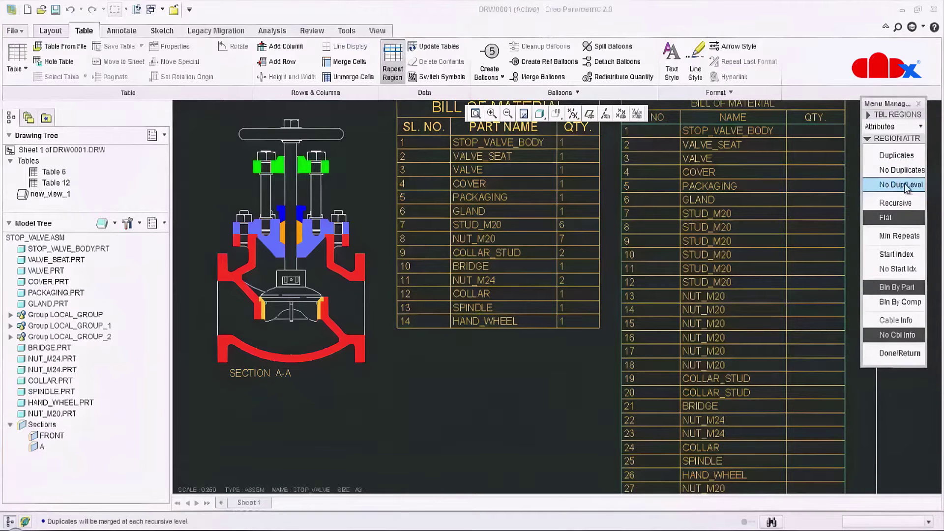
click(893, 354)
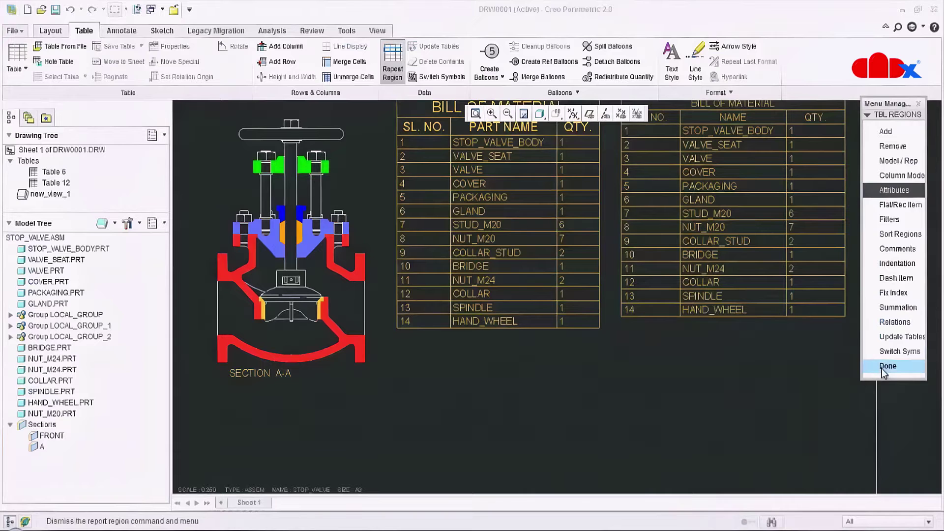
click(882, 367)
key(ctrl+d)
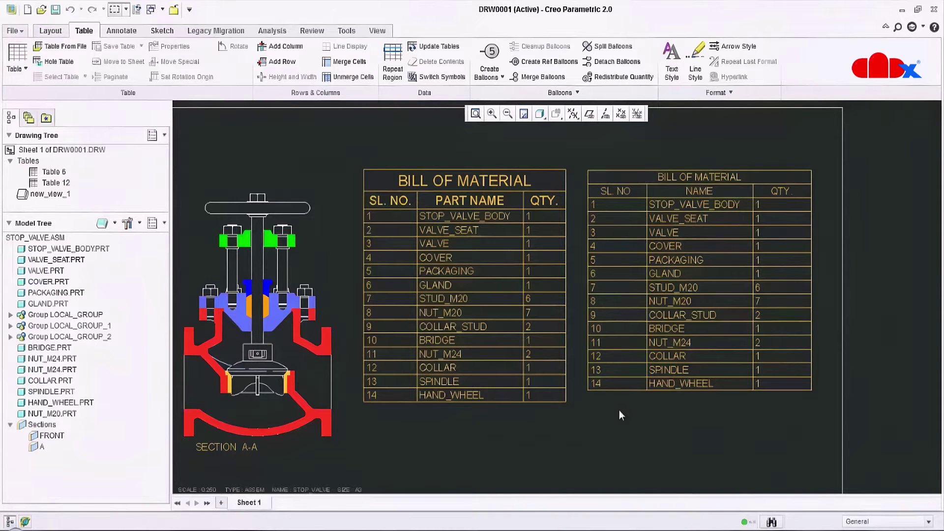
Step: Change the new table's growth direction to rightward and ascending in its table properties
middle_drag(610, 417, 668, 403)
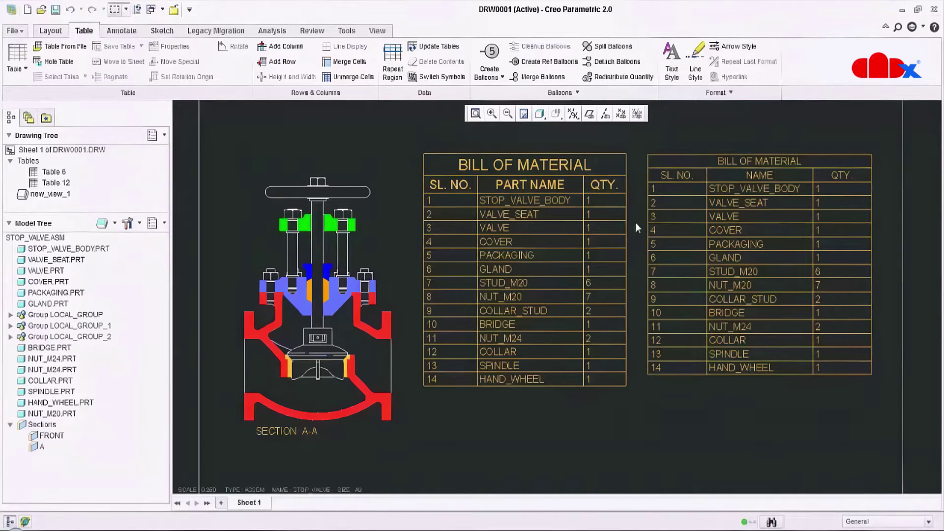
drag(635, 143, 895, 423)
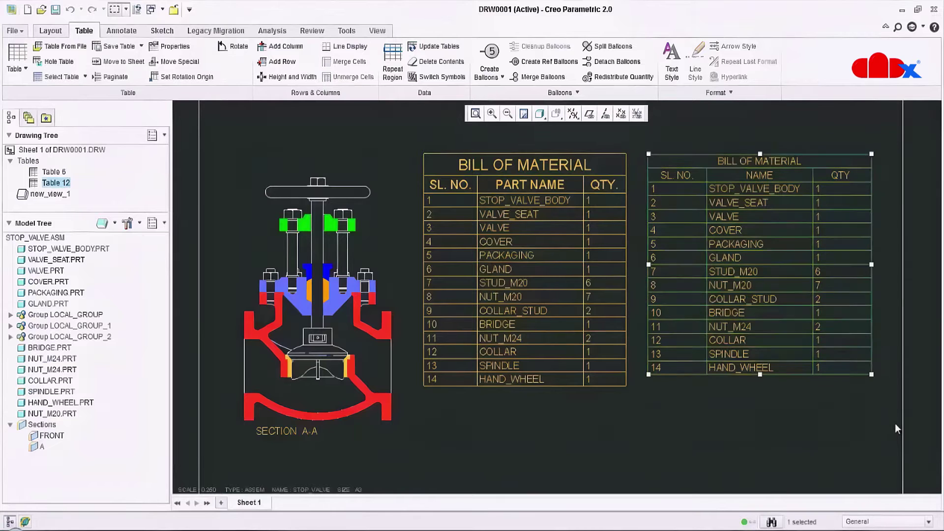
right_click(855, 373)
click(839, 365)
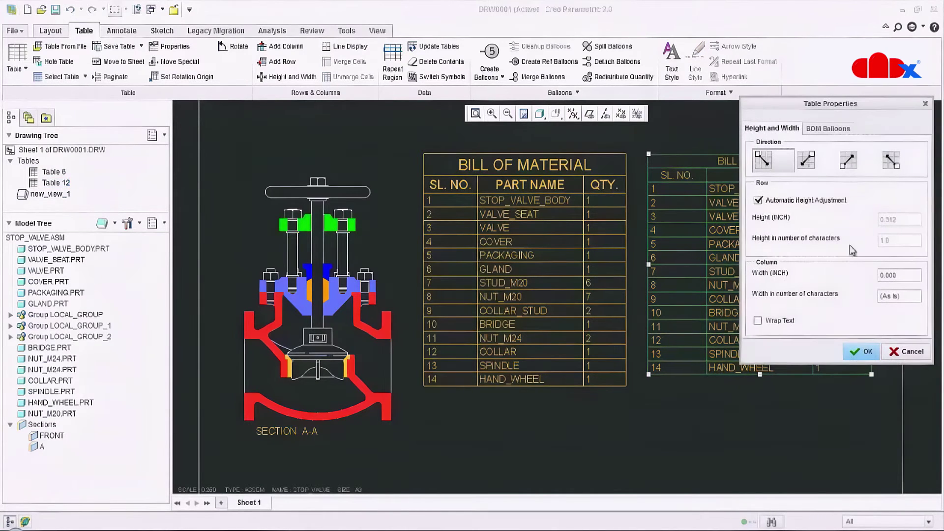
click(846, 163)
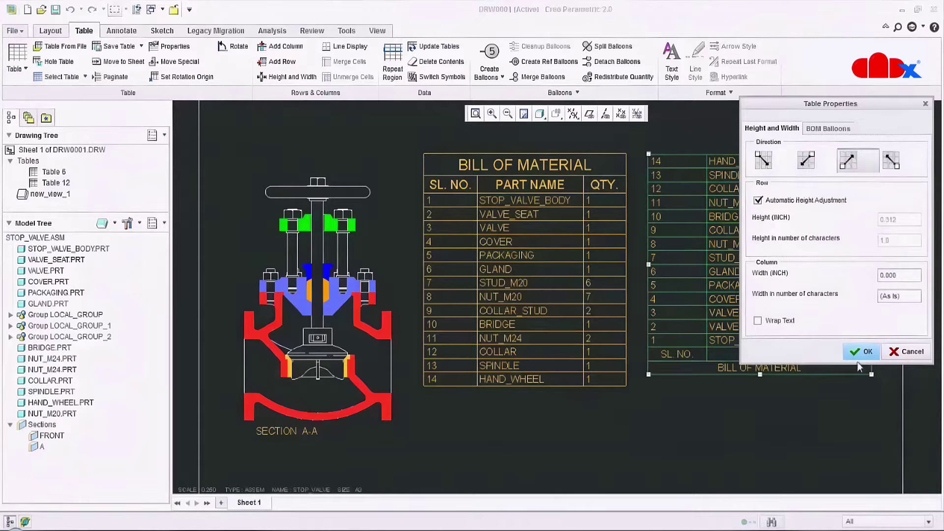
click(861, 351)
click(816, 434)
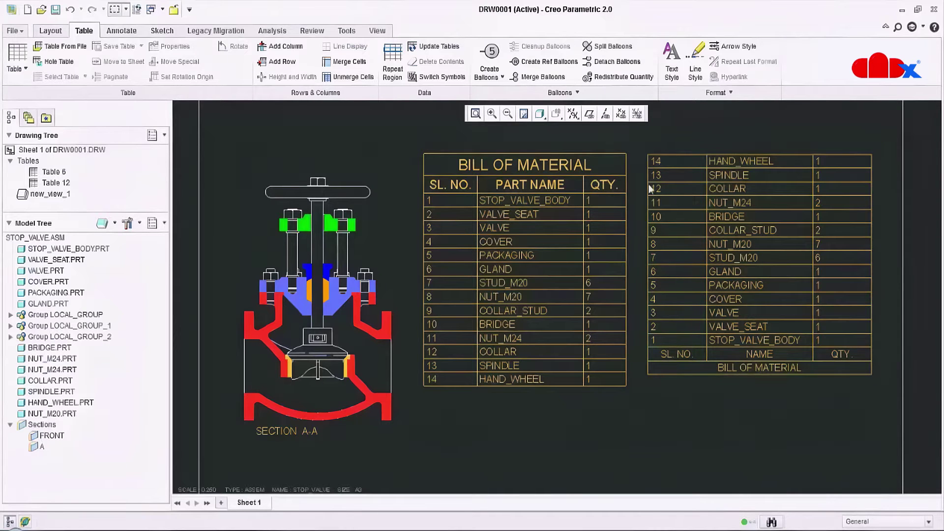
Step: Set the new table's growth direction back to rightward and descending
drag(637, 142, 883, 410)
right_click(848, 371)
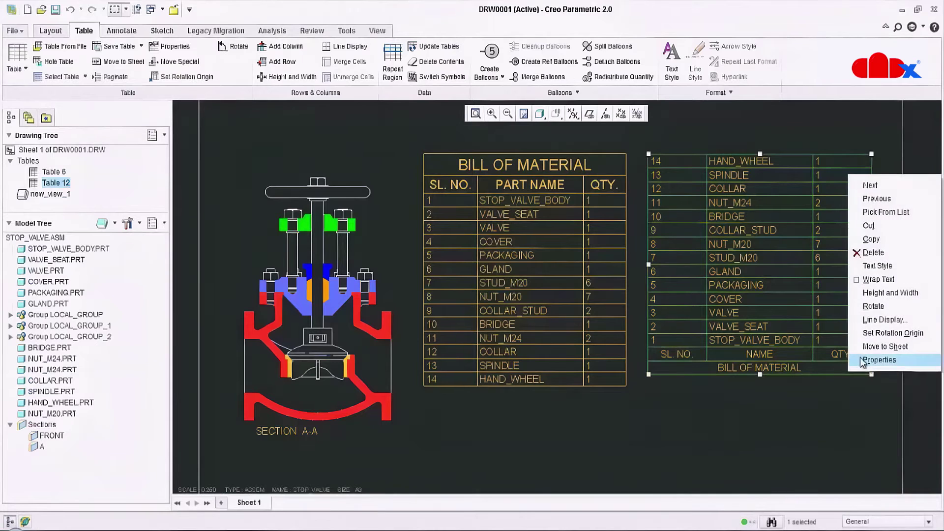
click(864, 359)
click(764, 159)
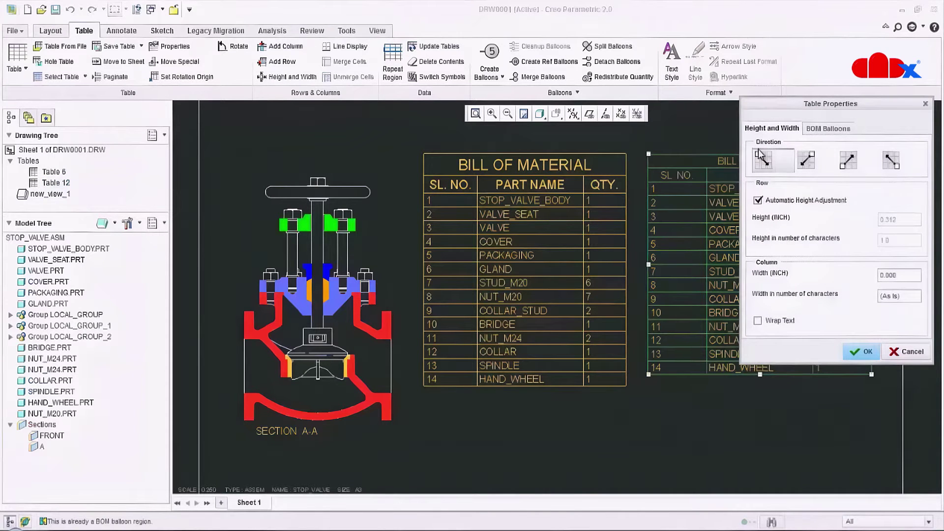
click(866, 352)
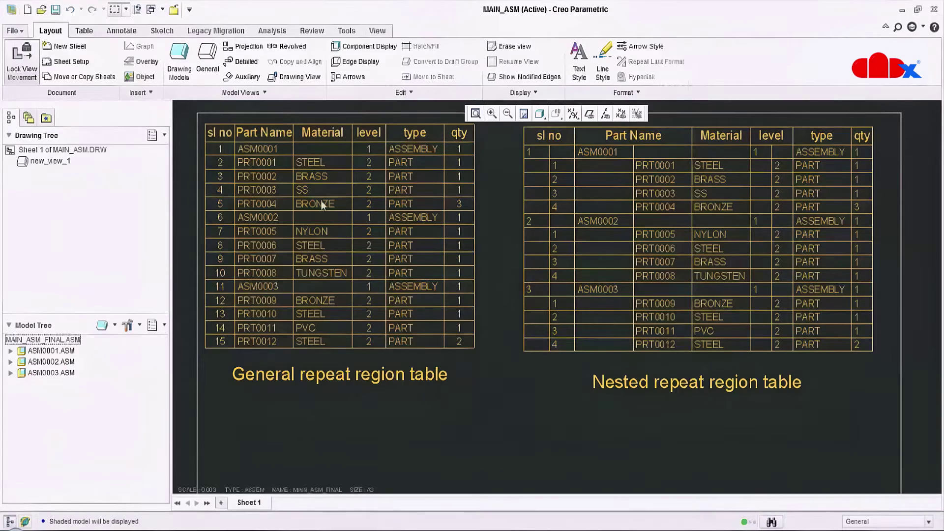
Step: Insert a table of six columns and two rows below the General repeat region table in the MAIN_ASM drawing
mouse_move(580, 420)
middle_down()
mouse_move(684, 434)
mouse_move(672, 394)
mouse_move(700, 392)
mouse_move(707, 432)
mouse_move(704, 426)
middle_up()
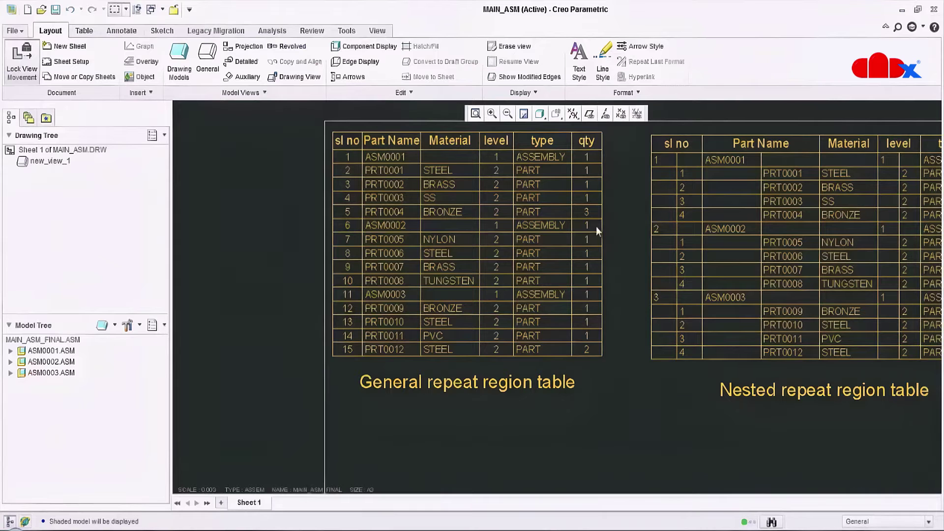
click(84, 31)
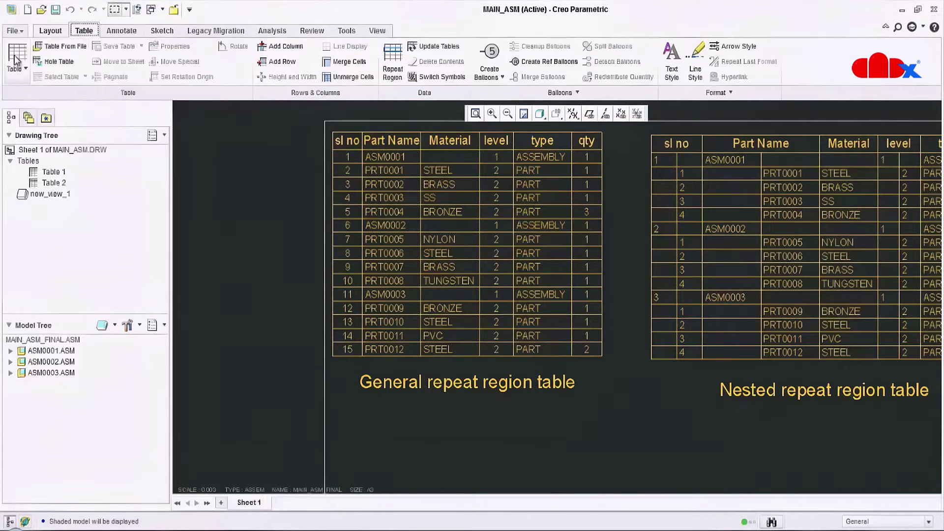
click(17, 56)
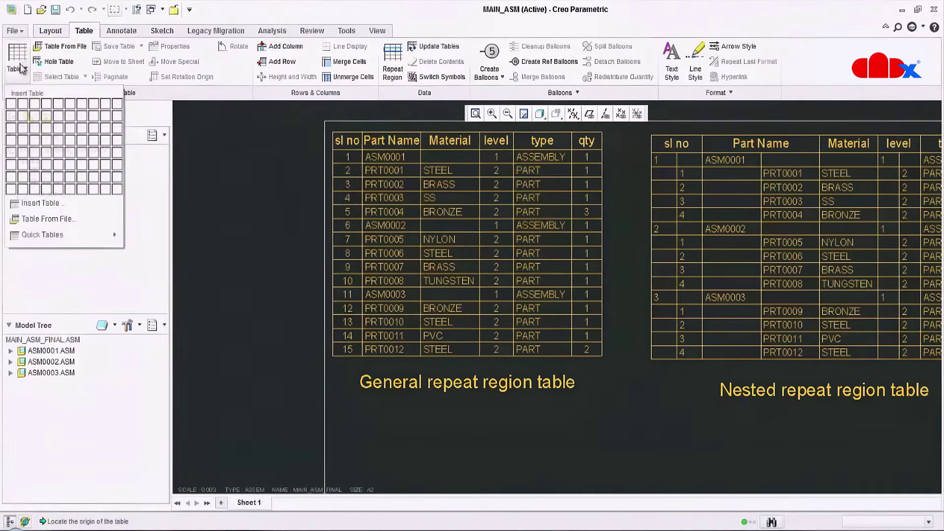
click(72, 118)
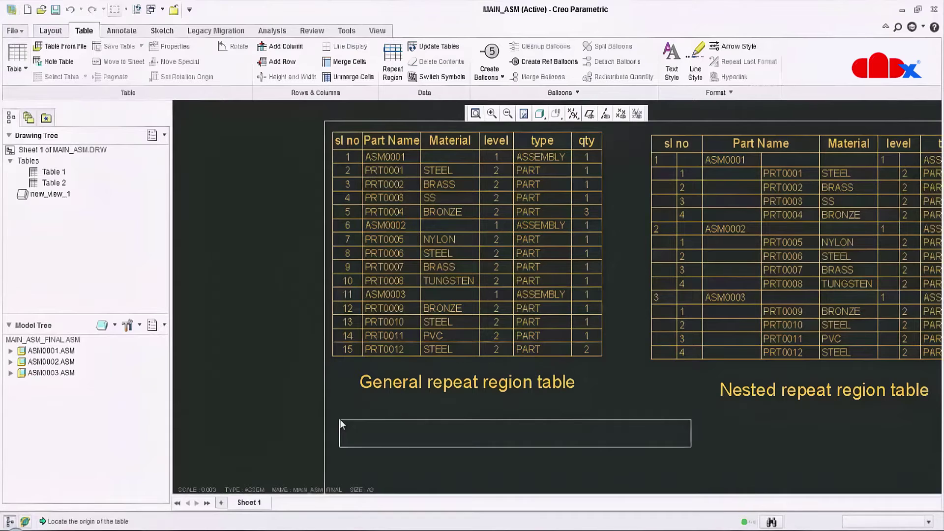
click(341, 419)
middle_drag(784, 447, 748, 416)
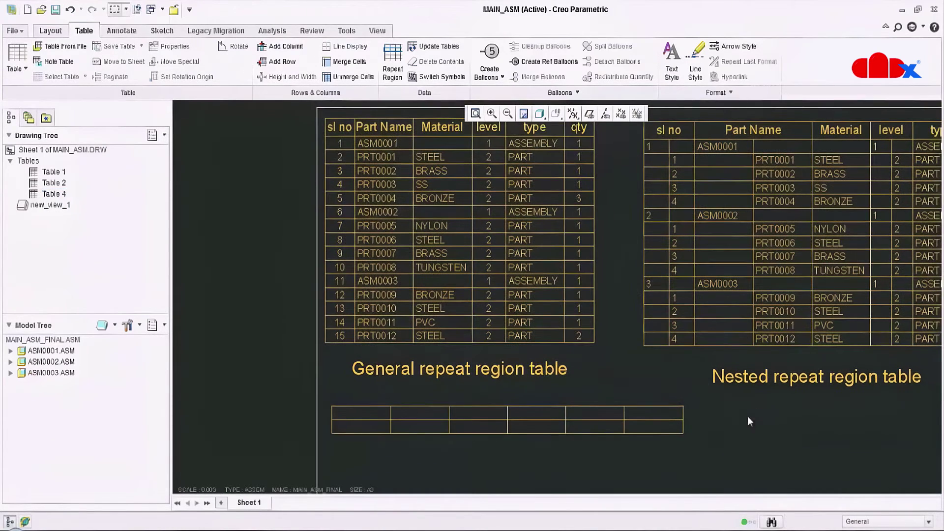
Step: Enter the headings SL NO, NAME and MATERIAL in the first, second and fourth cells of the new table's top row
double_click(354, 414)
text(SL NO)
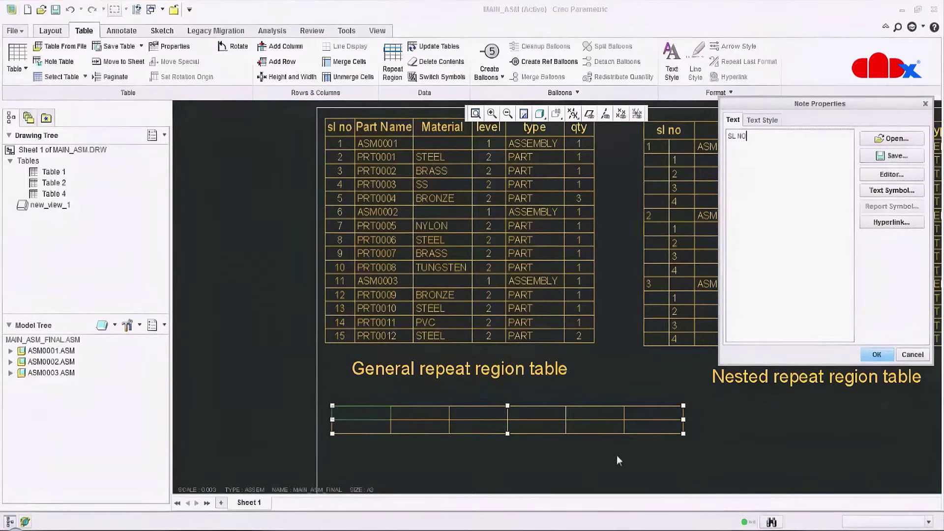
click(880, 354)
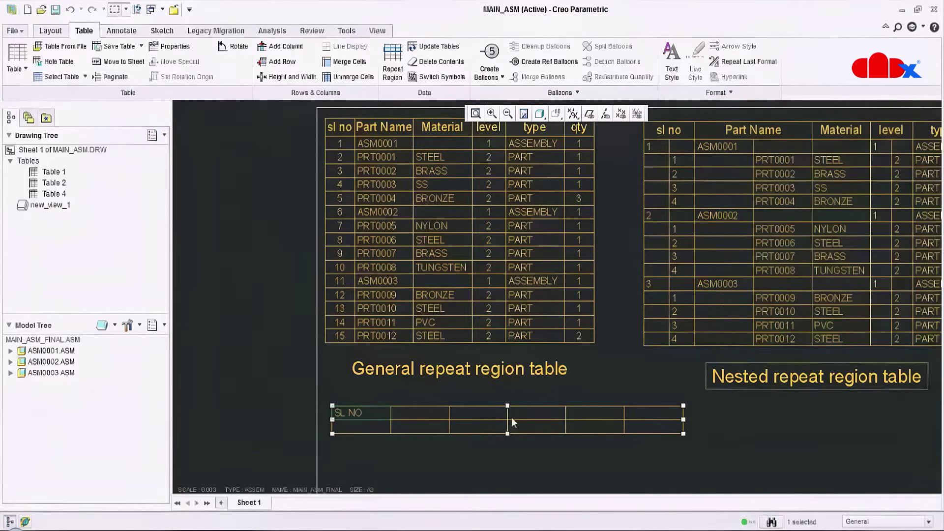
double_click(420, 413)
text(NAME)
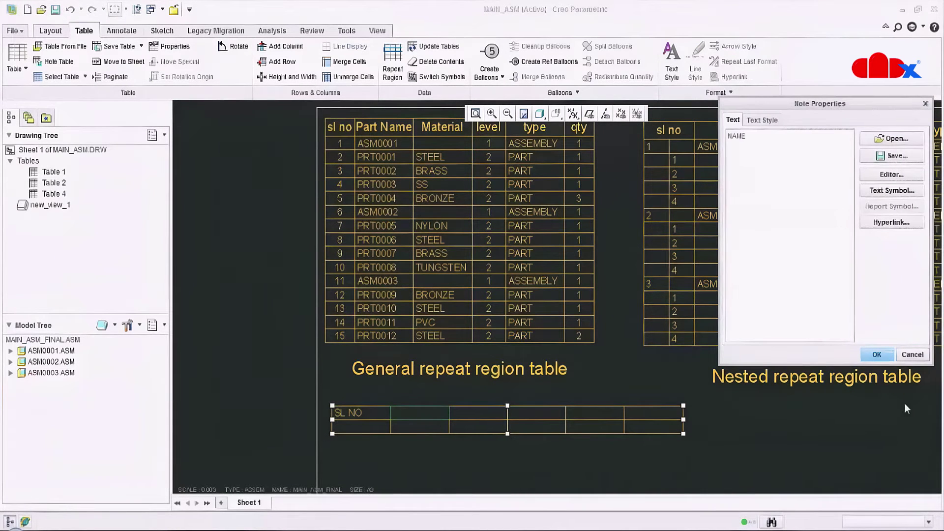
click(885, 356)
double_click(544, 413)
text(MATERIAL)
click(877, 355)
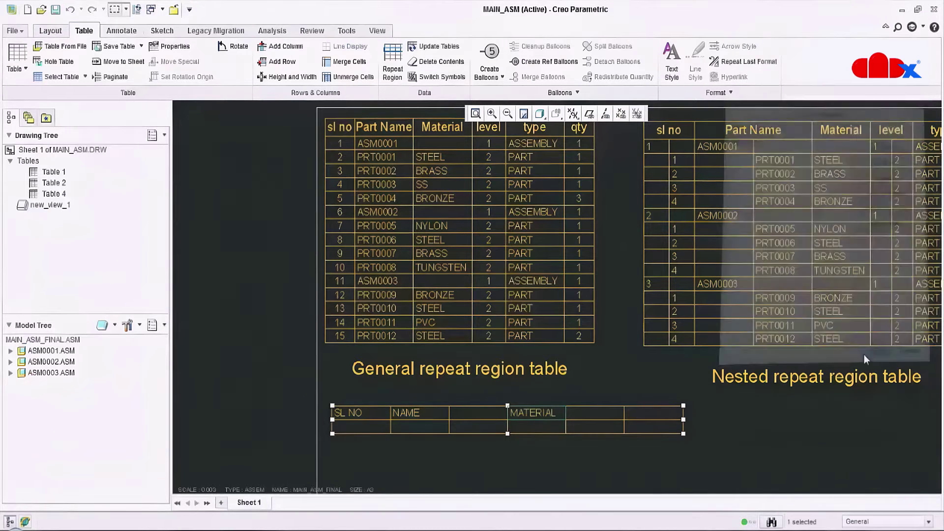
Step: Enter the headings LEVEL, TYPE and QTY in the third, fifth and sixth cells of the new table's top row
double_click(476, 409)
text(LEVEL)
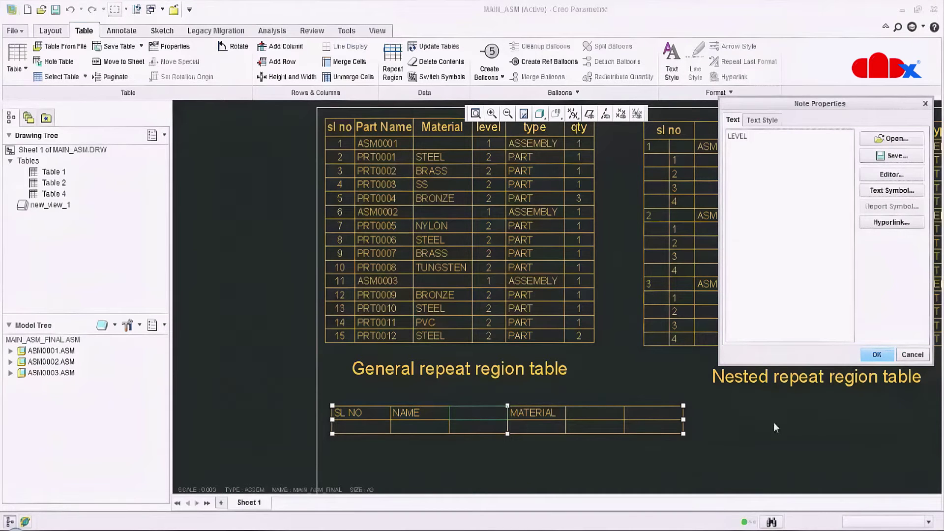
click(876, 355)
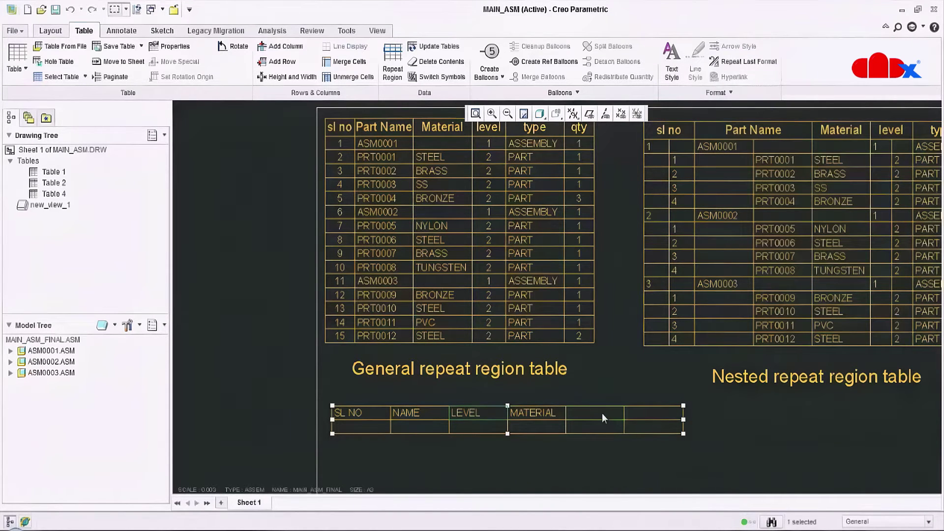
double_click(602, 414)
text(TYPE)
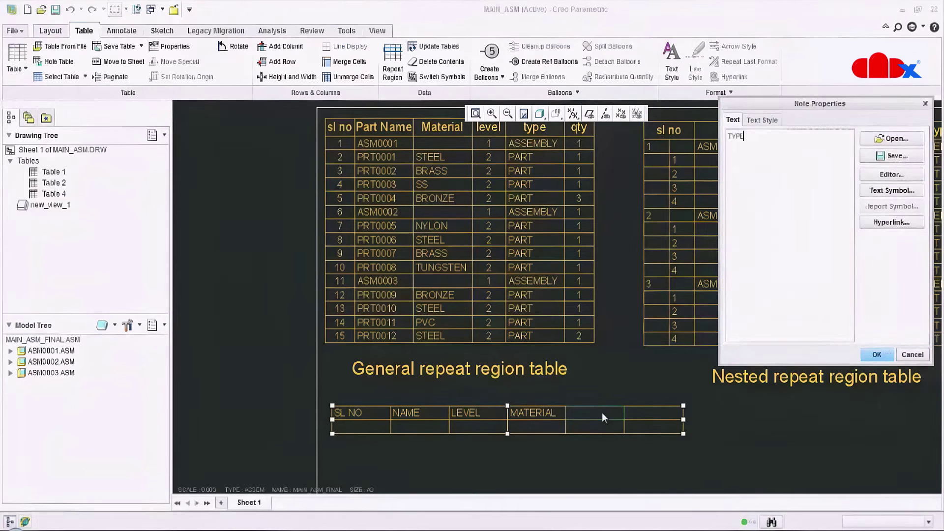
click(877, 355)
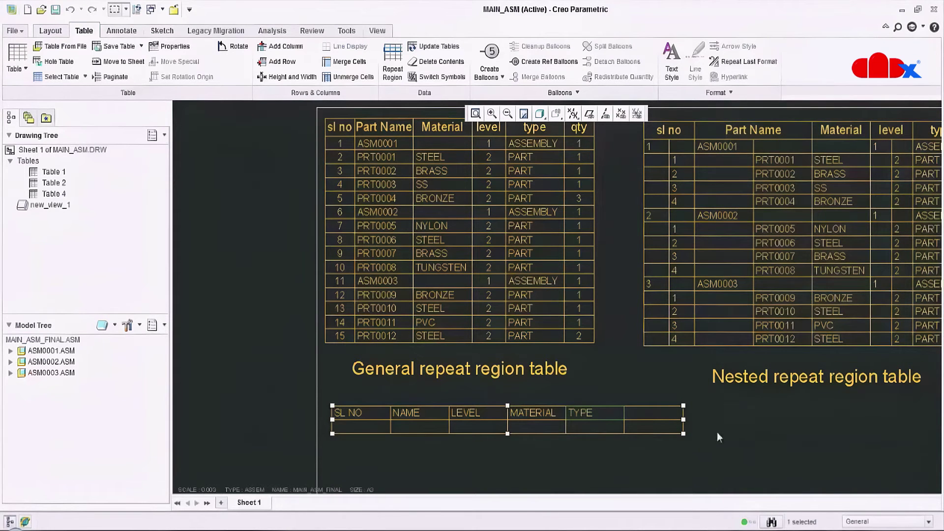
double_click(656, 411)
text(QTY)
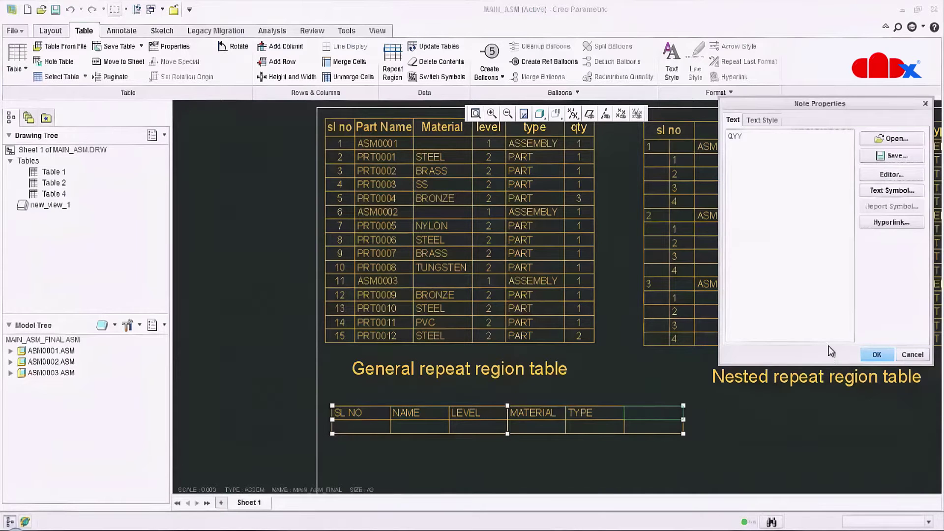
key(BackSpace)
key(BackSpace)
text(TY)
click(877, 354)
Step: Add a simple repeat region spanning the new table's second row, from the SL NO column to the QTY column
mouse_move(728, 431)
middle_down()
mouse_move(729, 413)
mouse_move(729, 422)
mouse_move(774, 406)
middle_up()
middle_drag(751, 441, 759, 465)
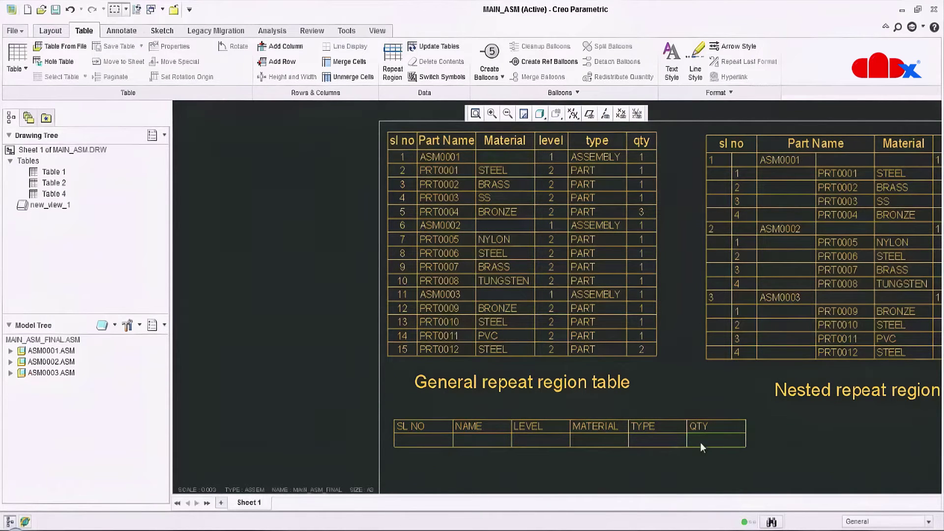
click(393, 58)
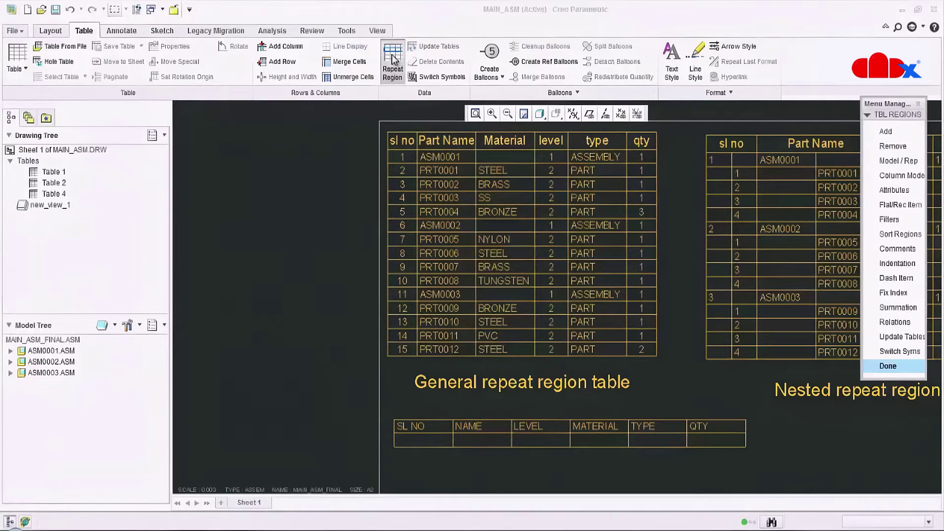
click(891, 132)
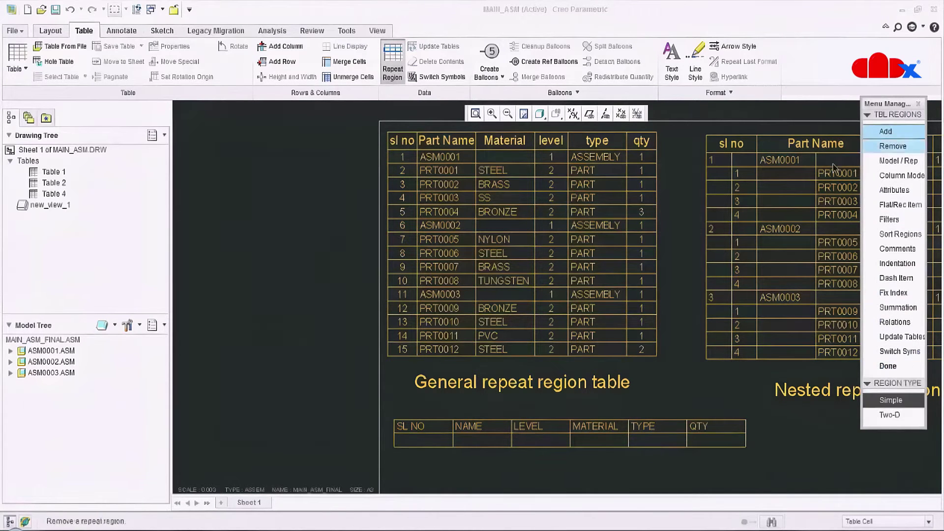
click(413, 441)
click(709, 437)
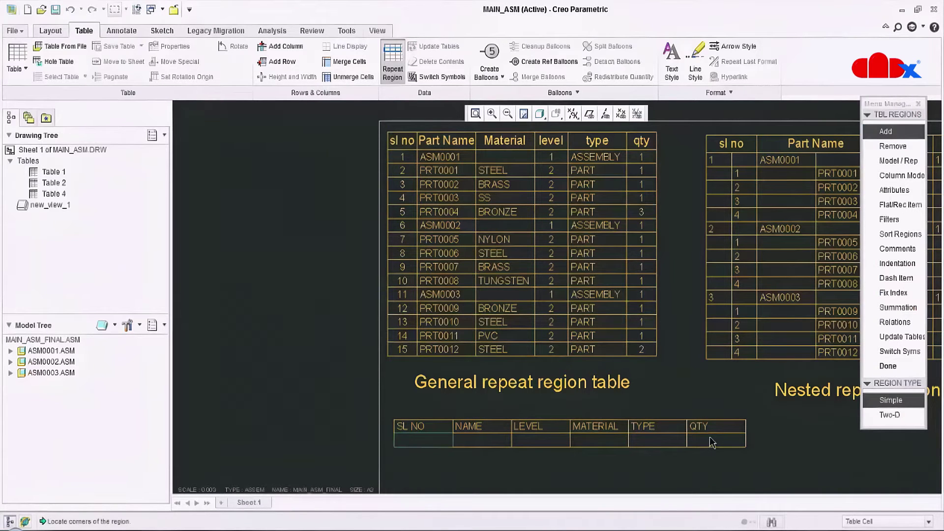
click(905, 363)
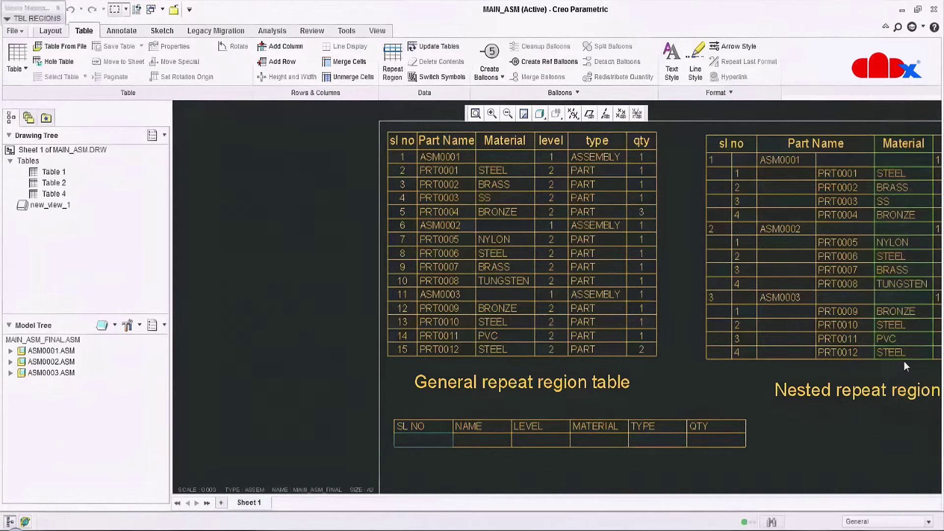
click(427, 441)
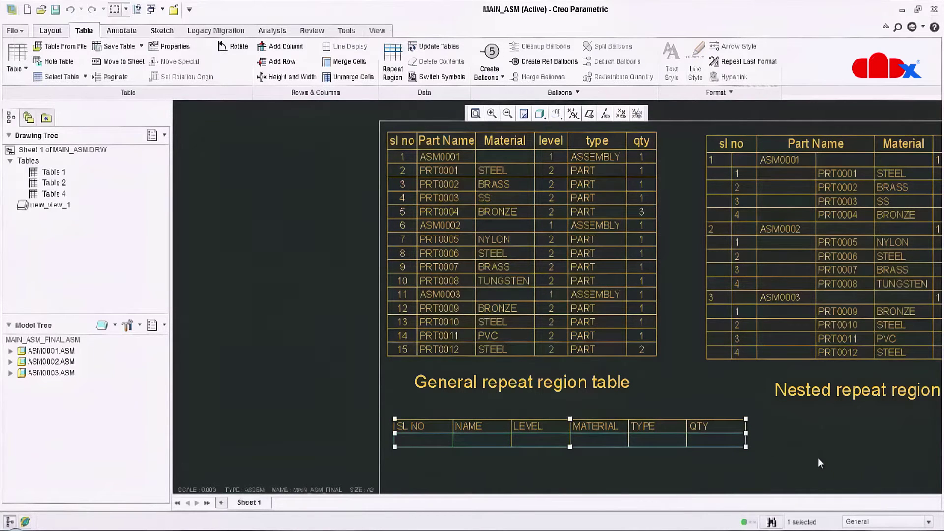
click(794, 439)
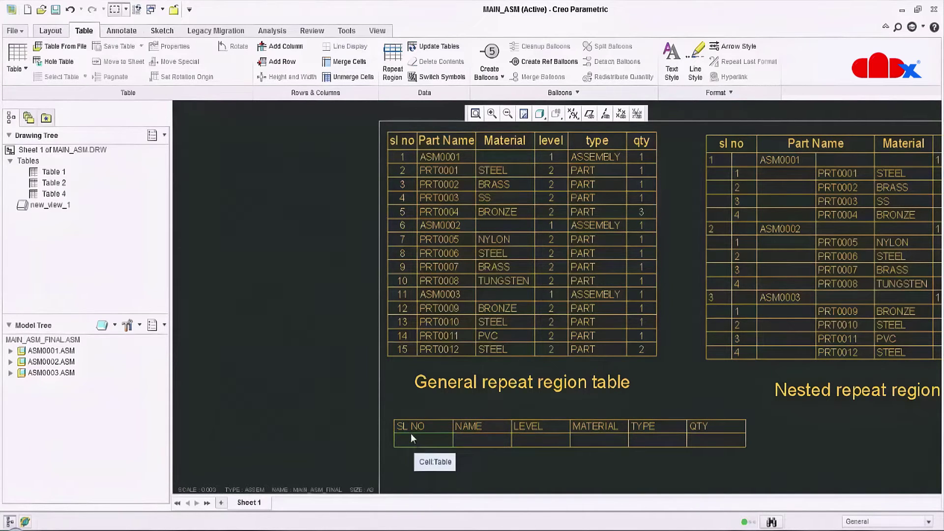
Step: Assign the report symbols rpt.index and asm.mbr.name to the cells under SL NO and NAME
double_click(423, 439)
click(436, 269)
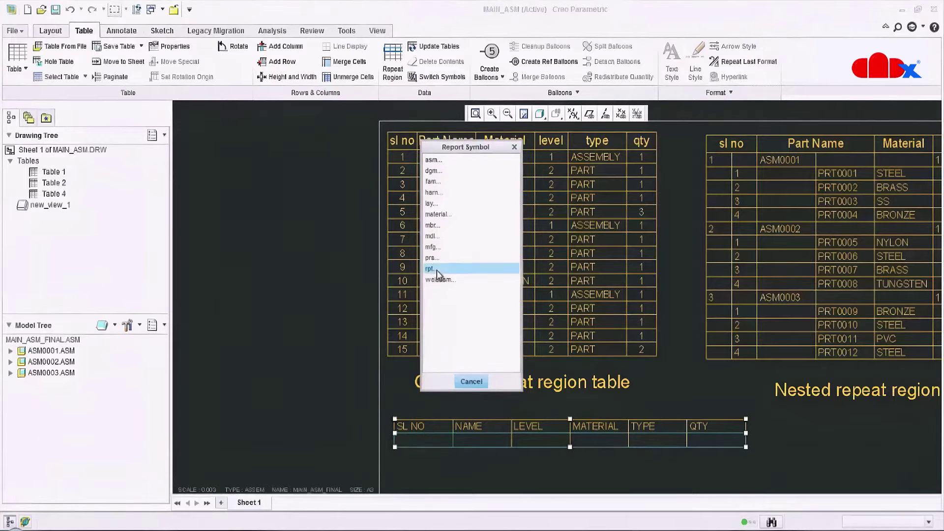
click(433, 171)
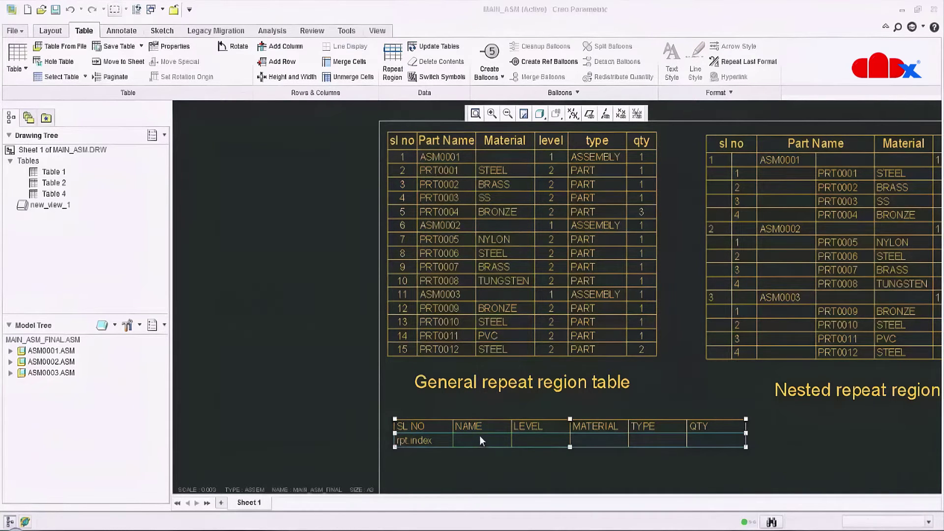
double_click(479, 436)
click(439, 166)
click(437, 193)
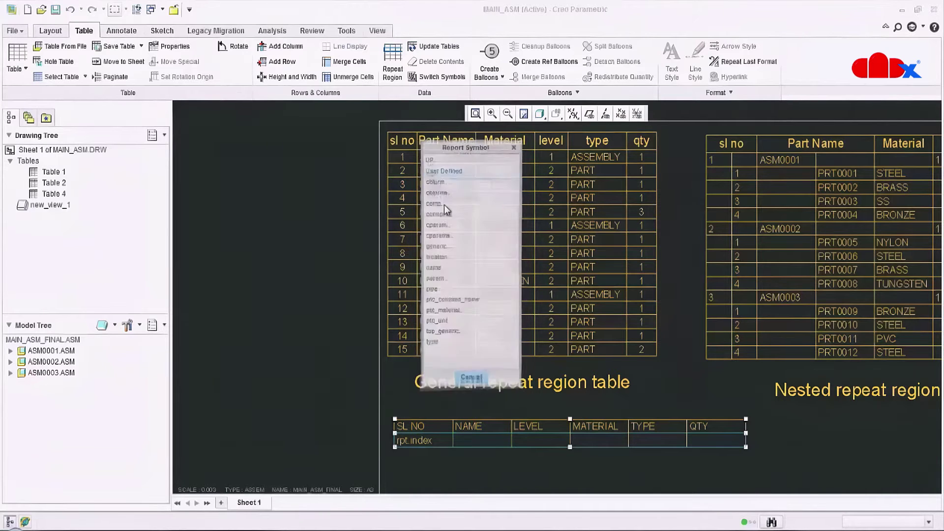
click(435, 269)
Step: Assign the report symbols rpt.level and asm.mbr.ptc_material.PTC_MATERIAL_NAME to the cells under LEVEL and MATERIAL
double_click(539, 438)
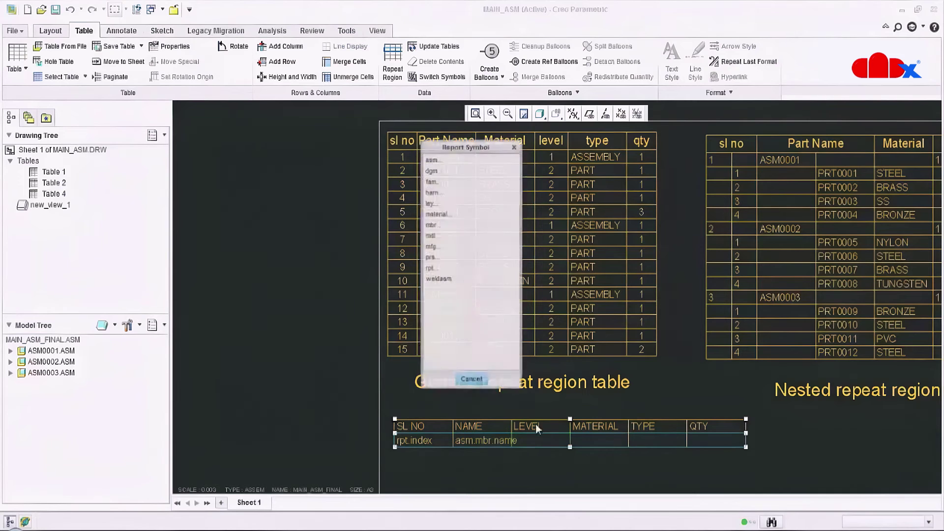
click(435, 269)
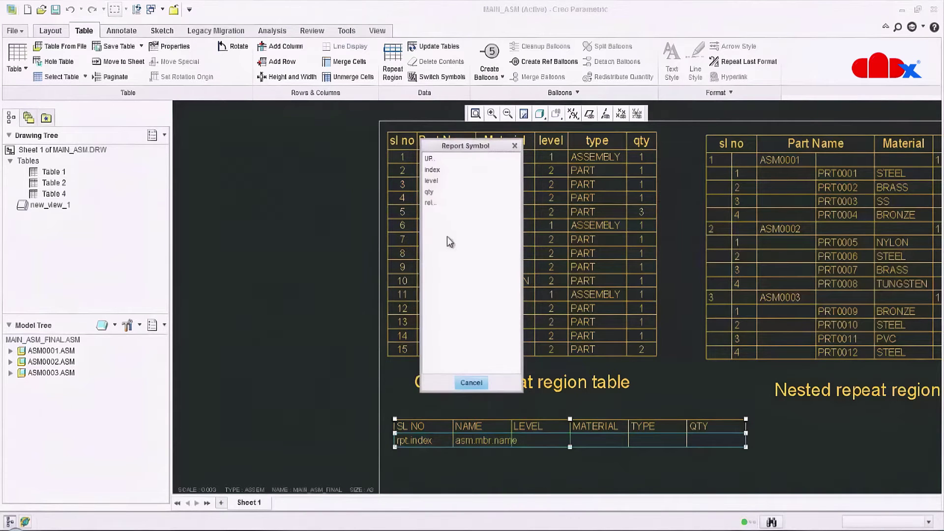
click(431, 180)
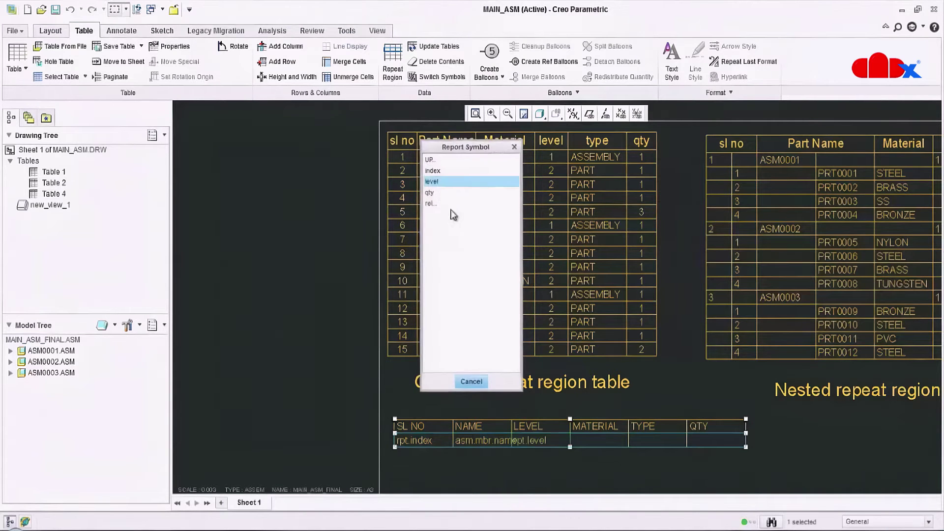
double_click(597, 440)
click(436, 160)
click(432, 170)
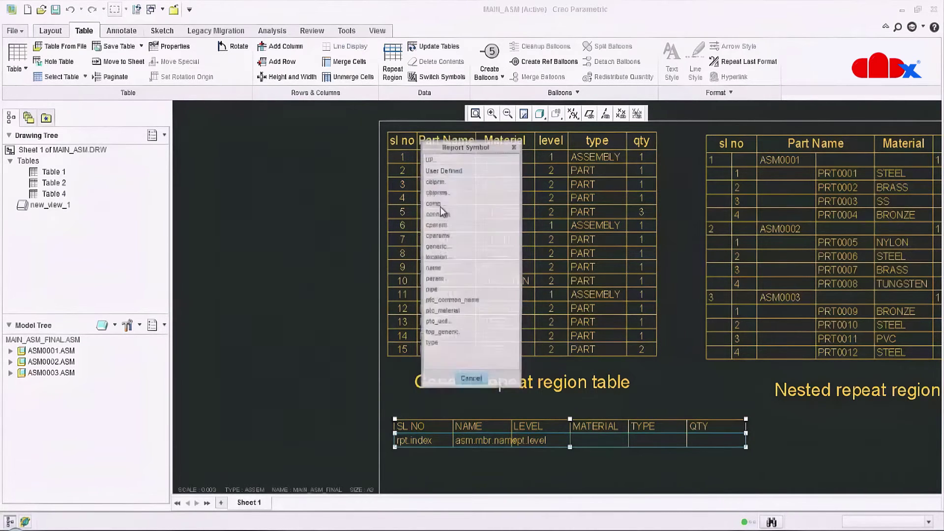
click(468, 310)
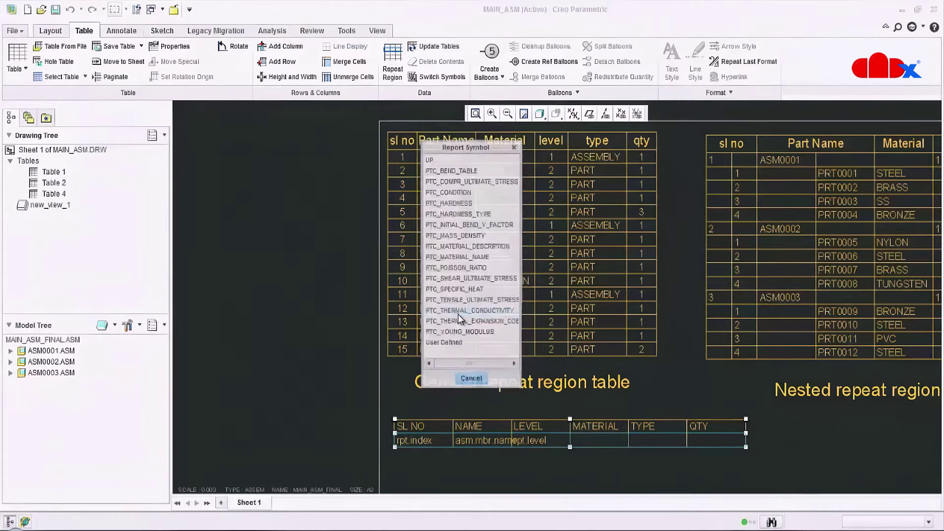
click(467, 257)
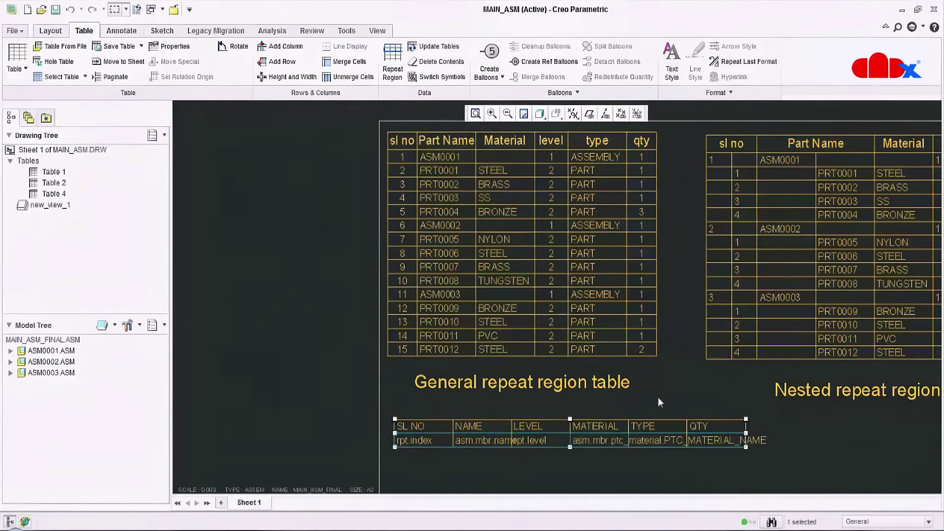
Step: Assign the report symbols asm.mbr.type and rpt.qty to the cells under TYPE and QTY
double_click(661, 446)
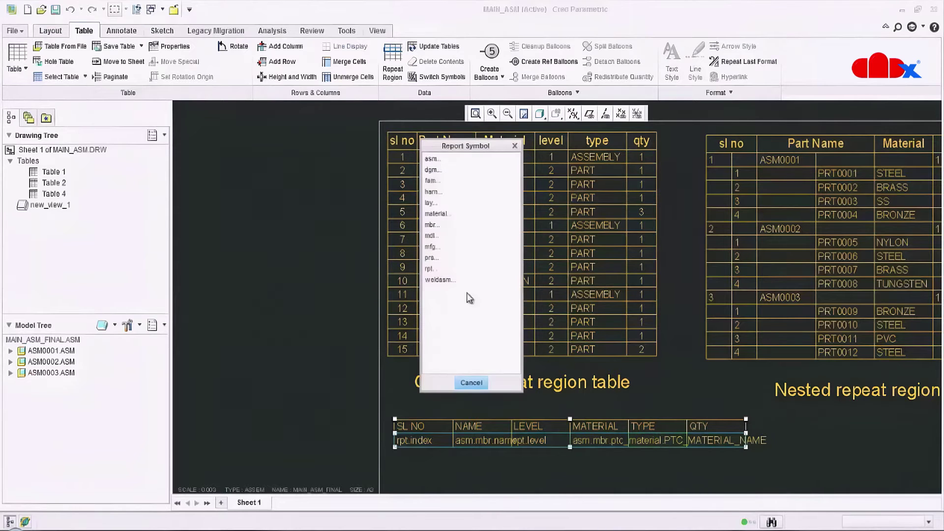
click(433, 159)
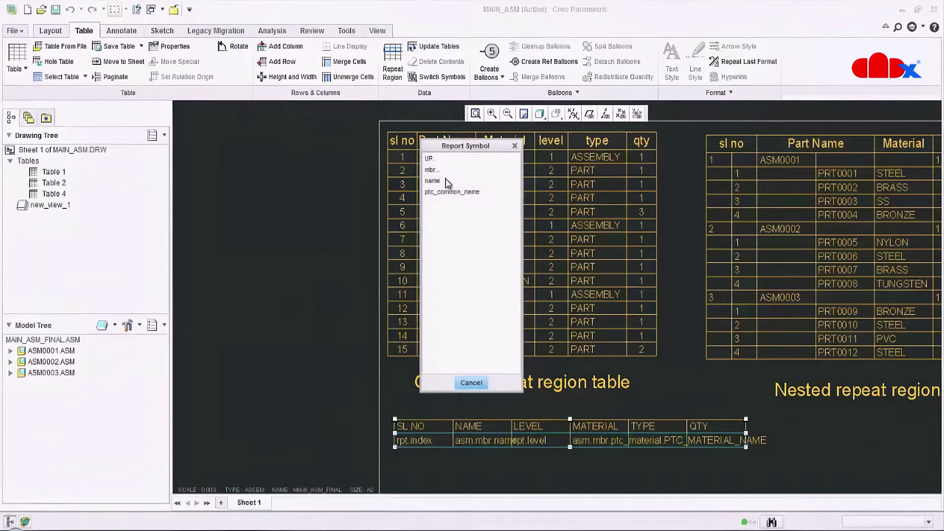
click(440, 169)
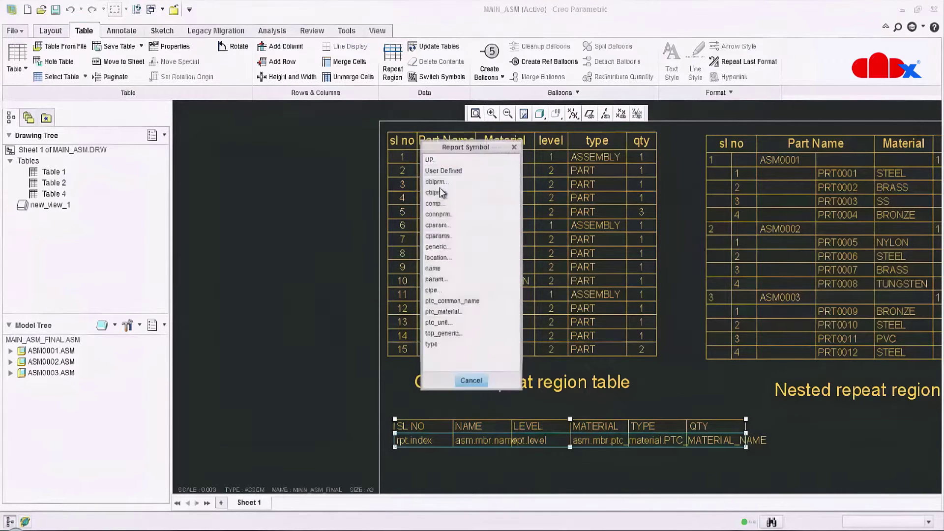
click(432, 346)
double_click(709, 440)
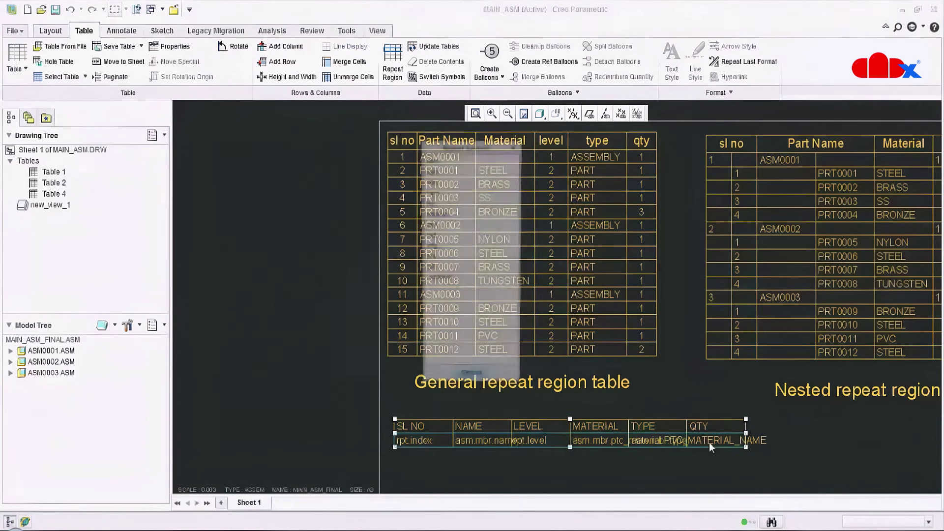
click(431, 269)
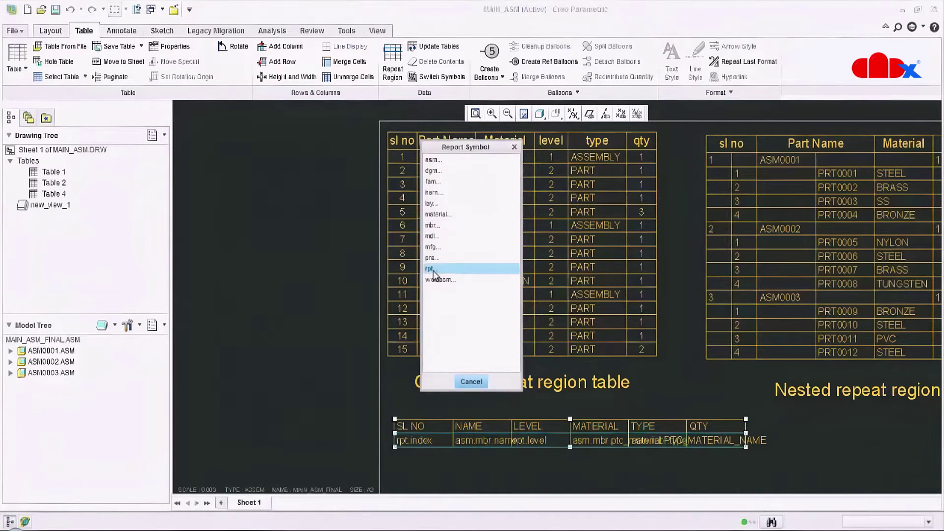
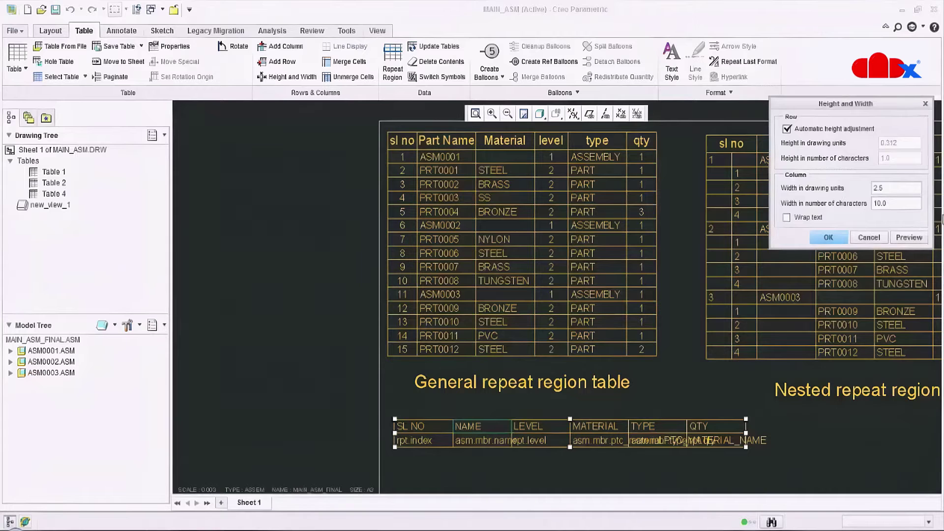
Step: Widen the new table's NAME column and update the table to fill its repeat region
click(836, 235)
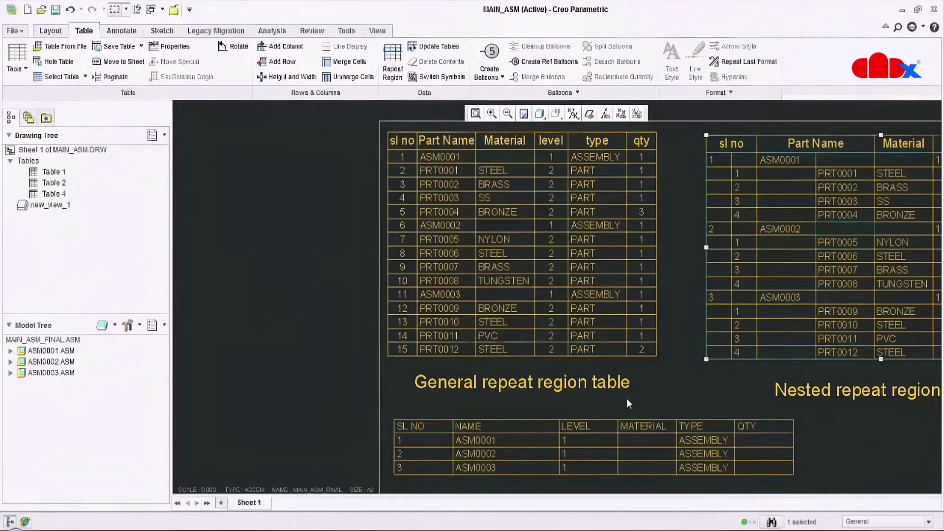
mouse_move(626, 404)
middle_down()
mouse_move(634, 295)
mouse_move(640, 309)
middle_up()
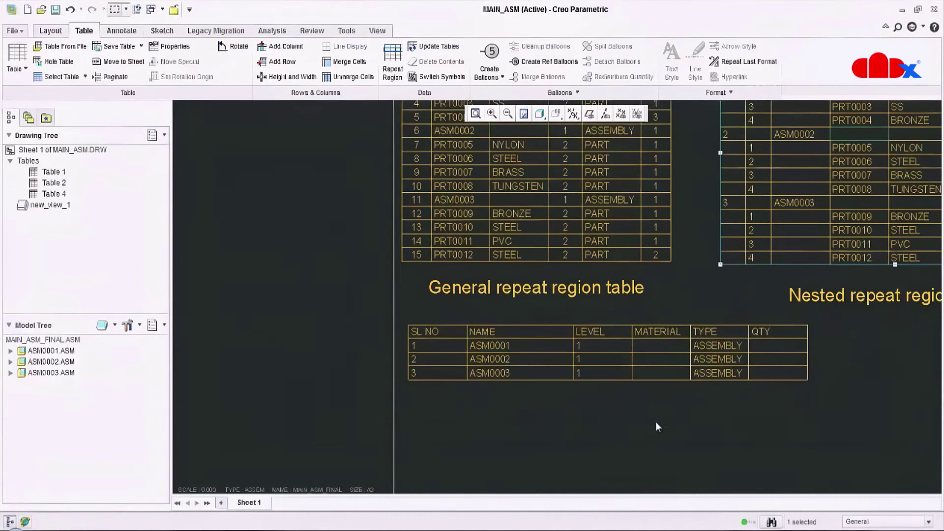
middle_drag(658, 427, 634, 460)
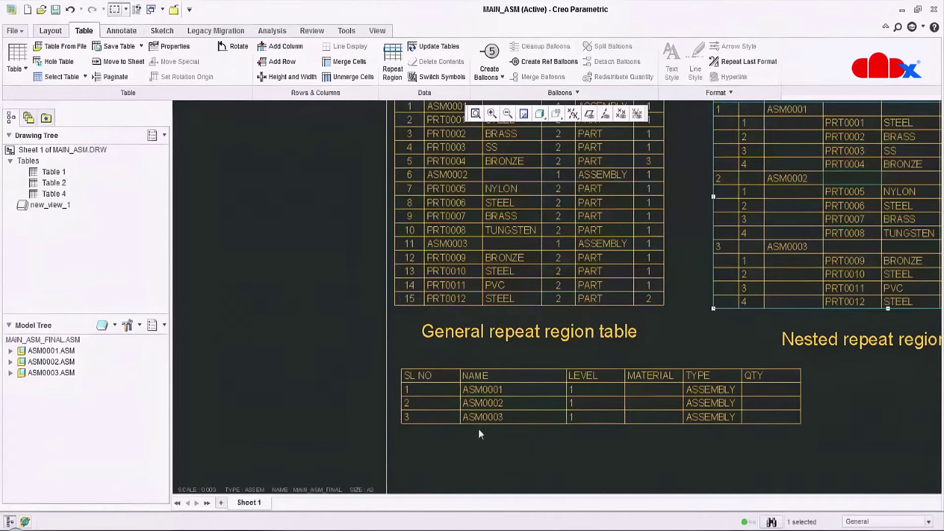
Step: Make the ASM0001, ASM0002 and ASM0003 records of the new table's repeat region recursive
click(394, 69)
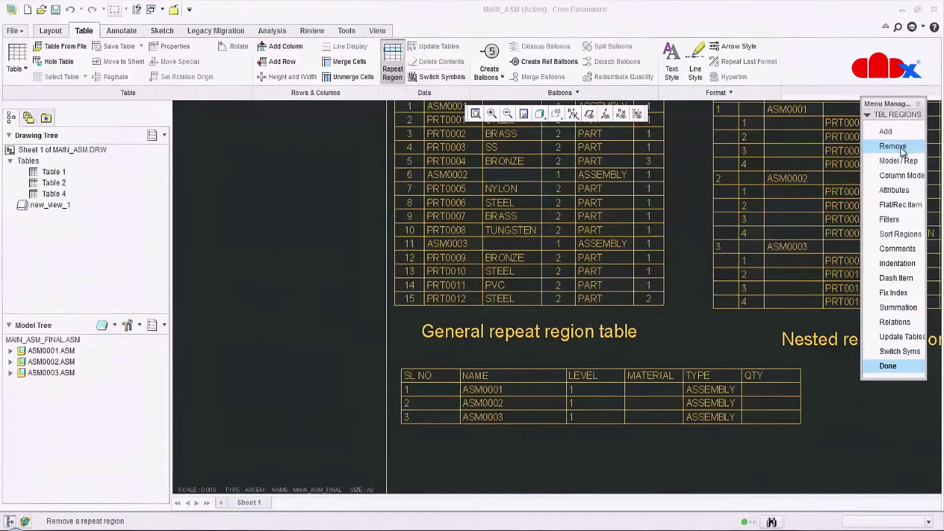
click(916, 204)
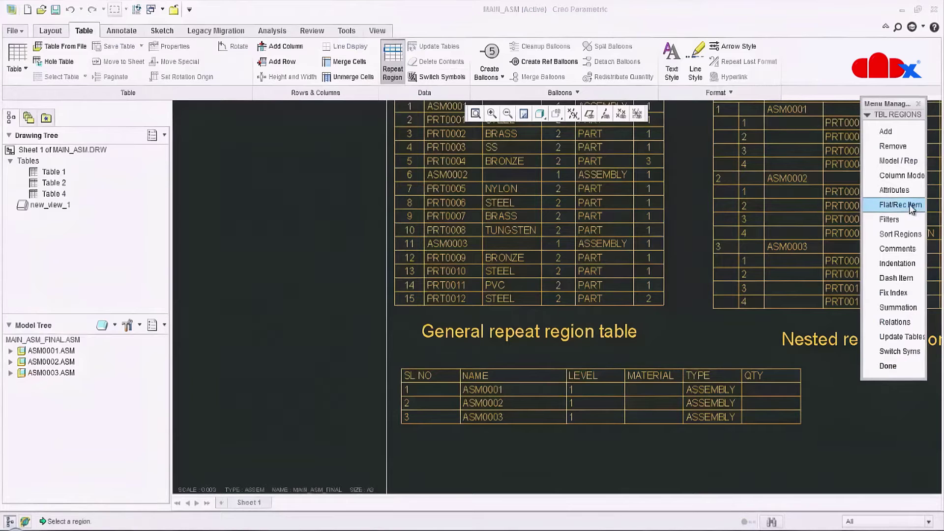
click(645, 404)
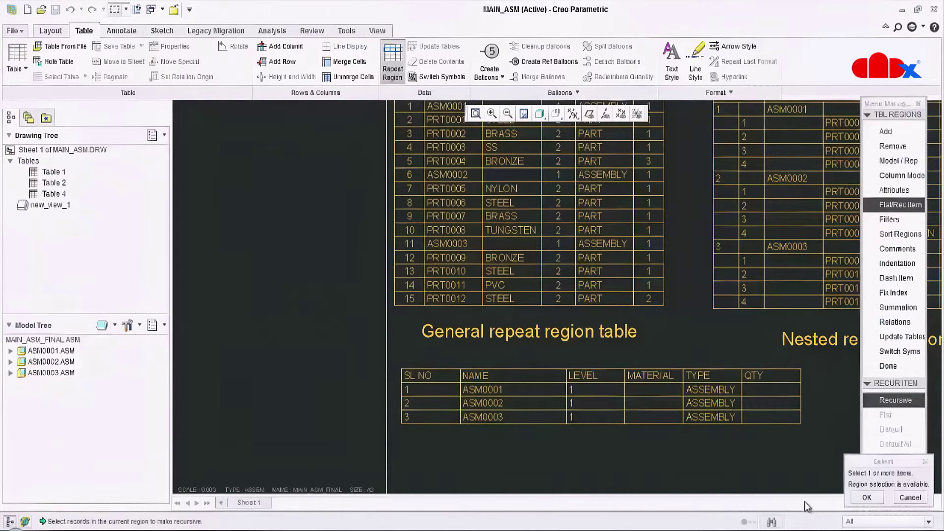
click(539, 392)
click(539, 392)
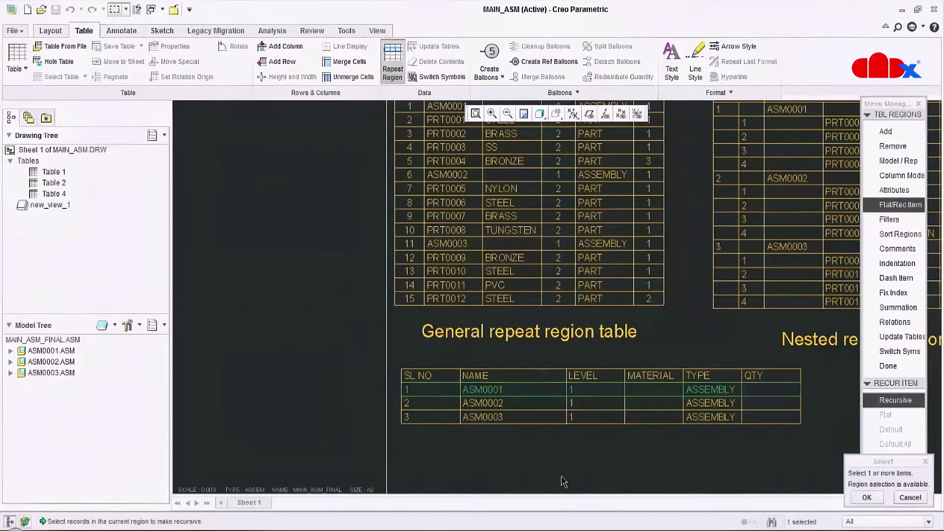
click(521, 404)
click(519, 418)
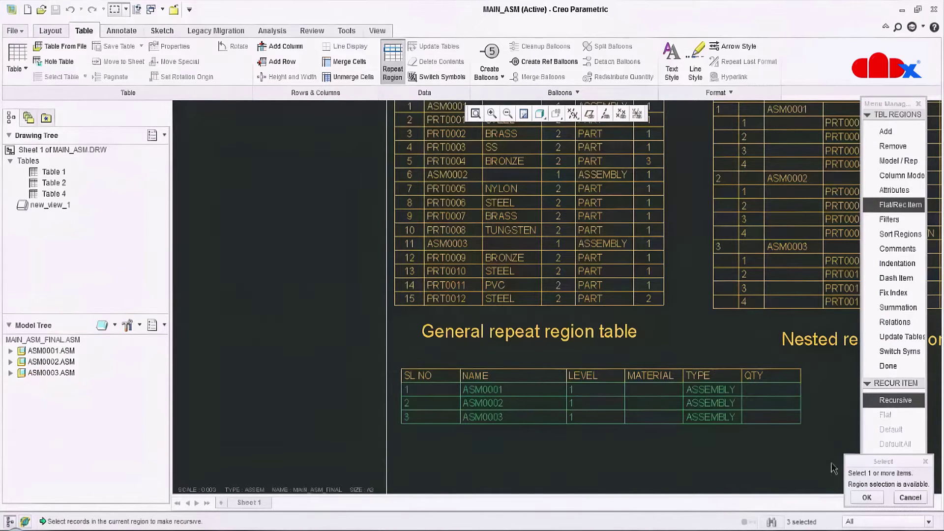
click(870, 497)
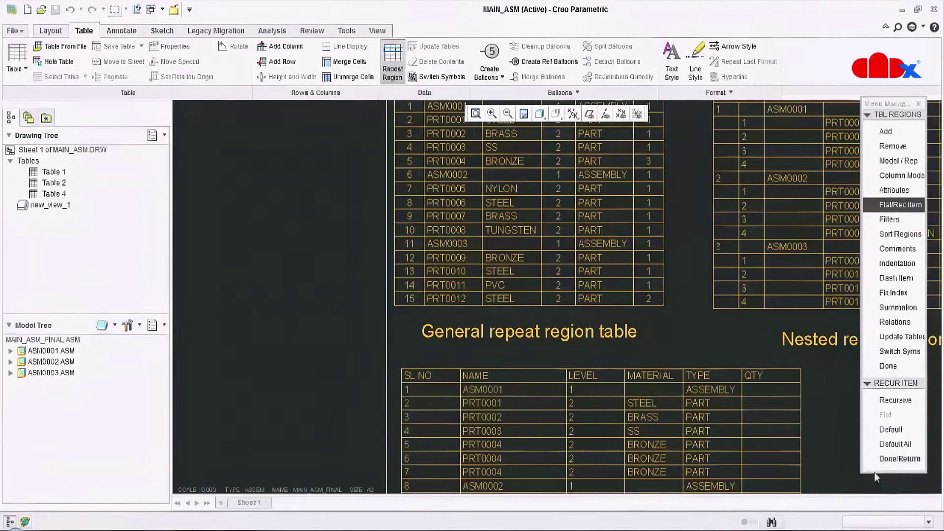
click(886, 364)
Step: Set the new table's repeat region attribute to No Dup/Level
mouse_move(665, 441)
middle_down()
mouse_move(659, 385)
mouse_move(681, 259)
middle_up()
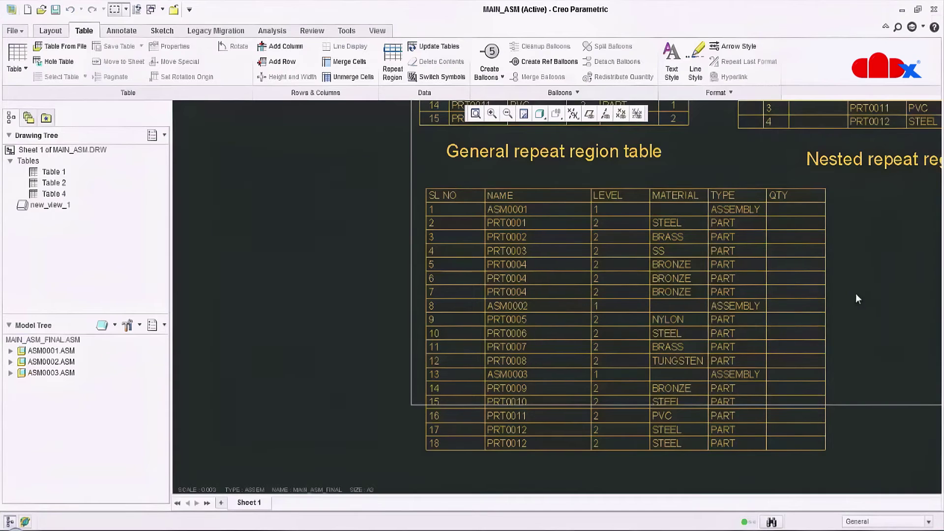
middle_drag(855, 299, 786, 307)
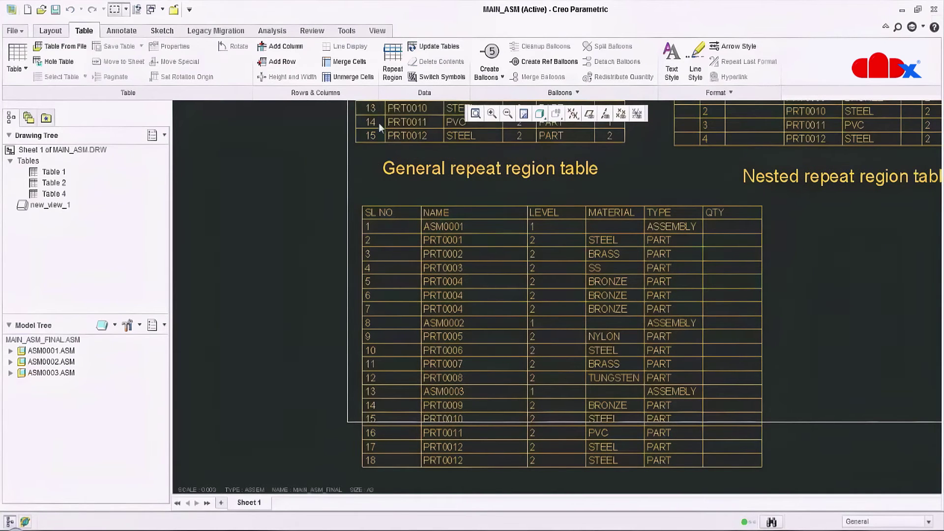
click(399, 58)
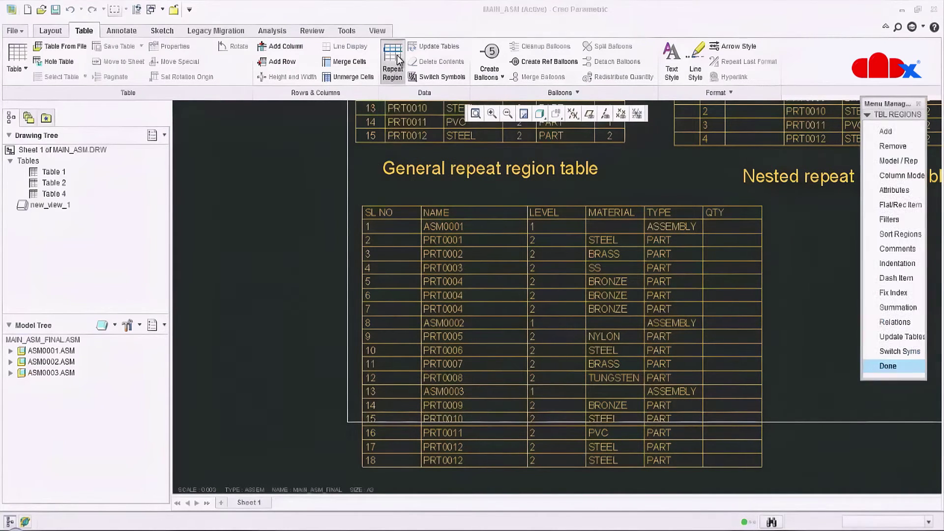
click(897, 192)
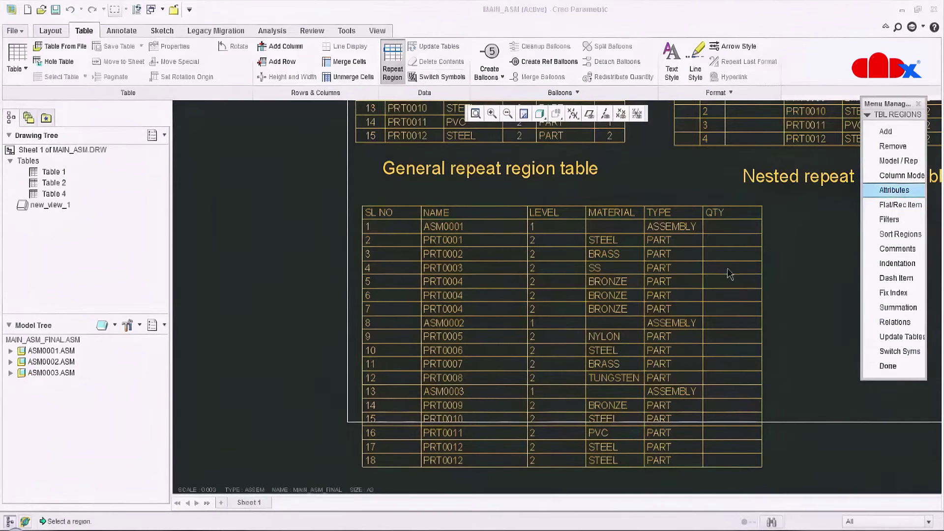
click(677, 291)
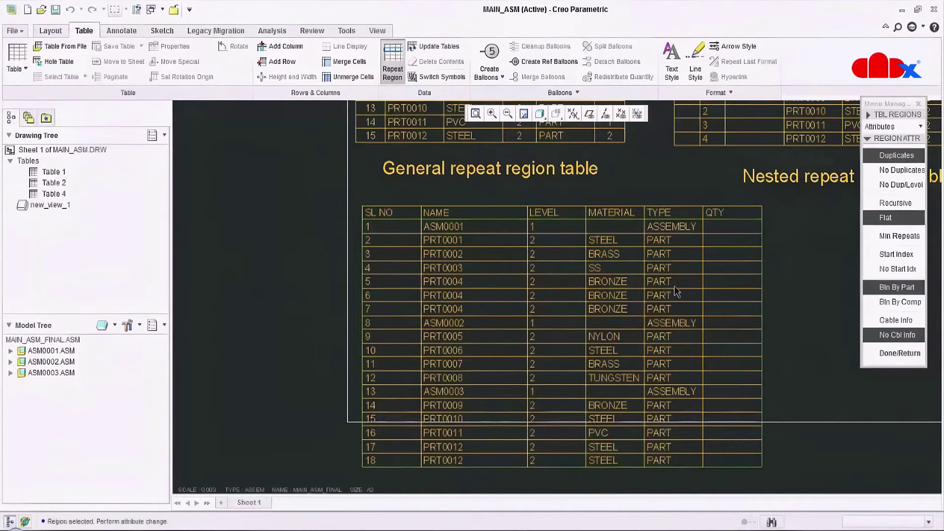
click(911, 186)
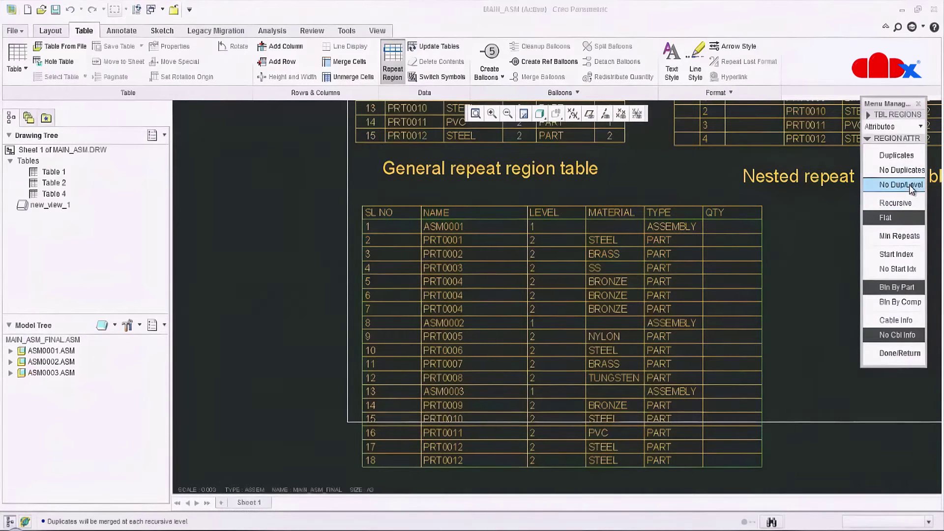
click(894, 354)
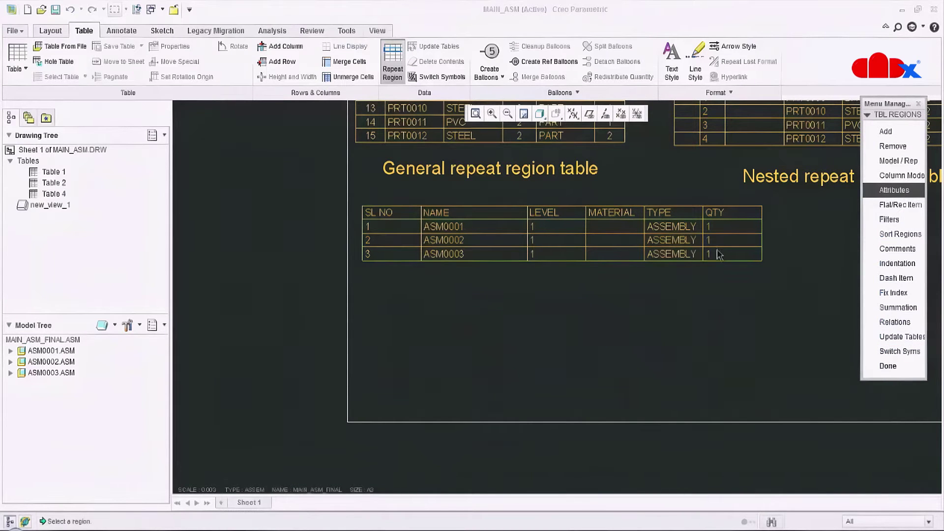
Step: Apply the Recursive item setting again to the table's ASM0001, ASM0002 and ASM0003 records and finish the region edit
click(907, 206)
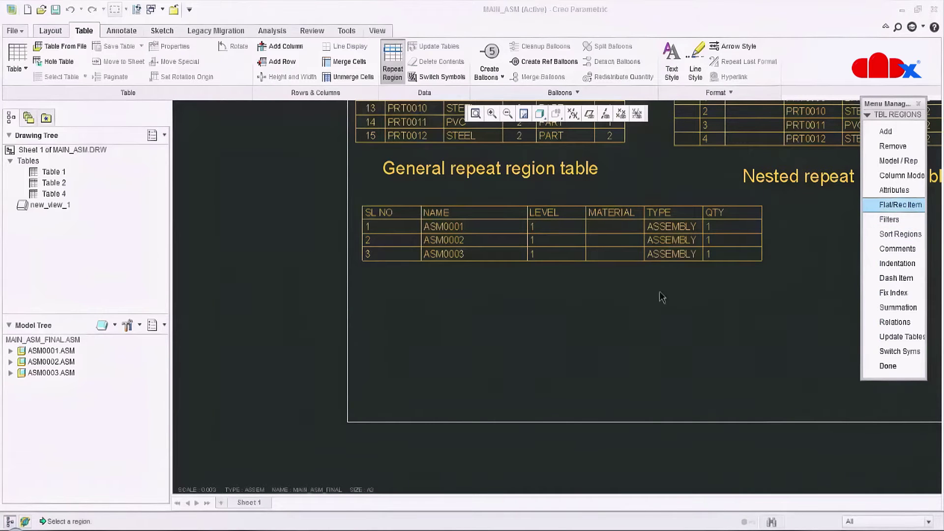
click(508, 251)
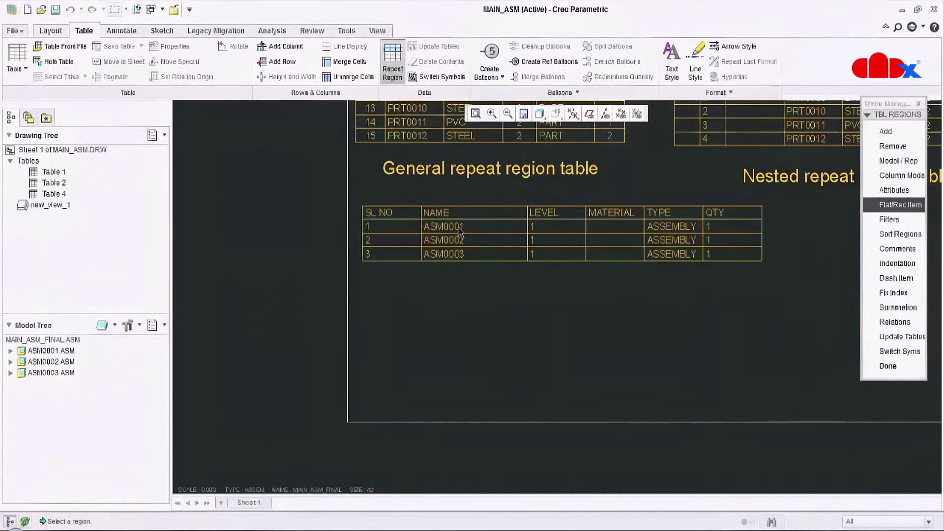
click(505, 240)
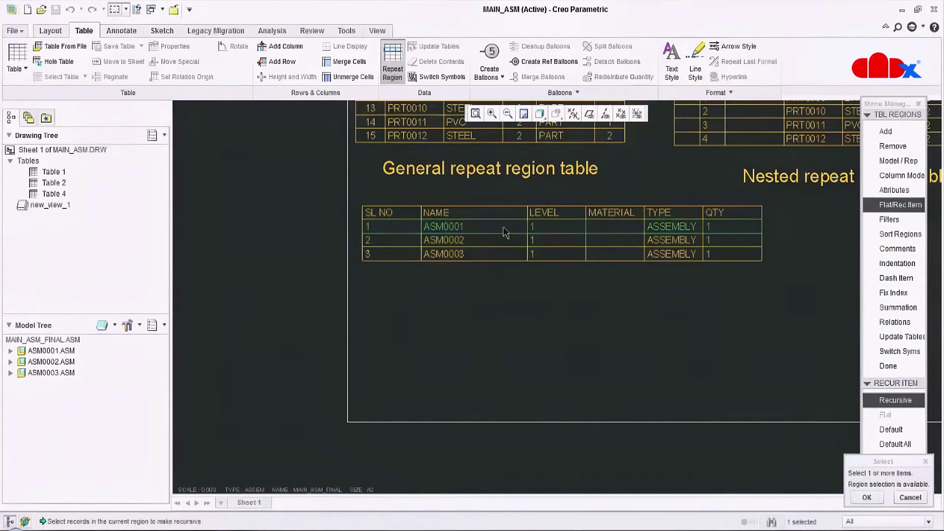
click(497, 253)
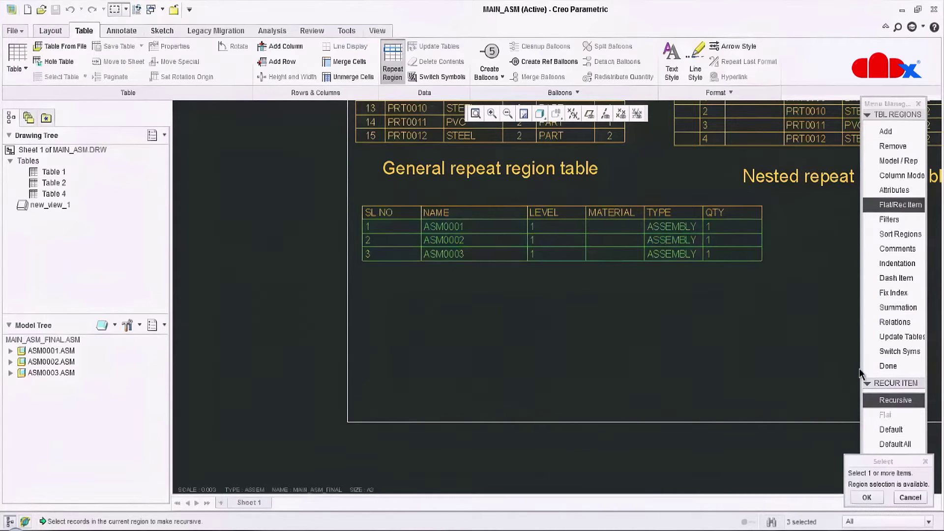
click(866, 497)
click(888, 366)
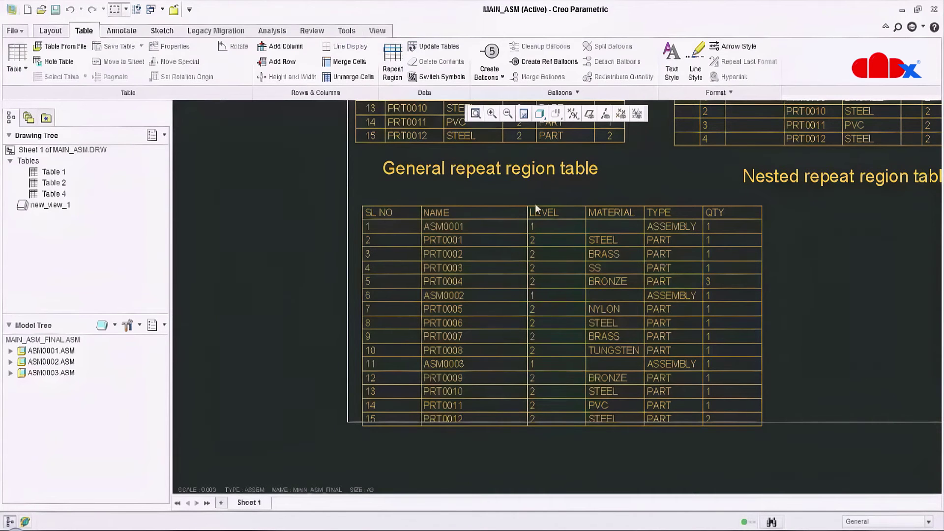
Step: Move the new table slightly up so it fits inside the sheet border below the General repeat region table caption
click(362, 209)
drag(362, 209, 365, 194)
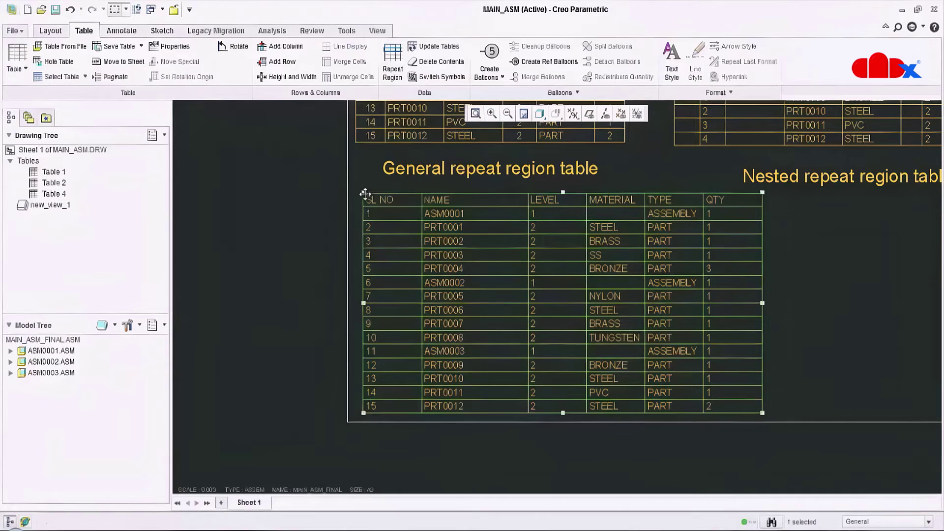
click(825, 267)
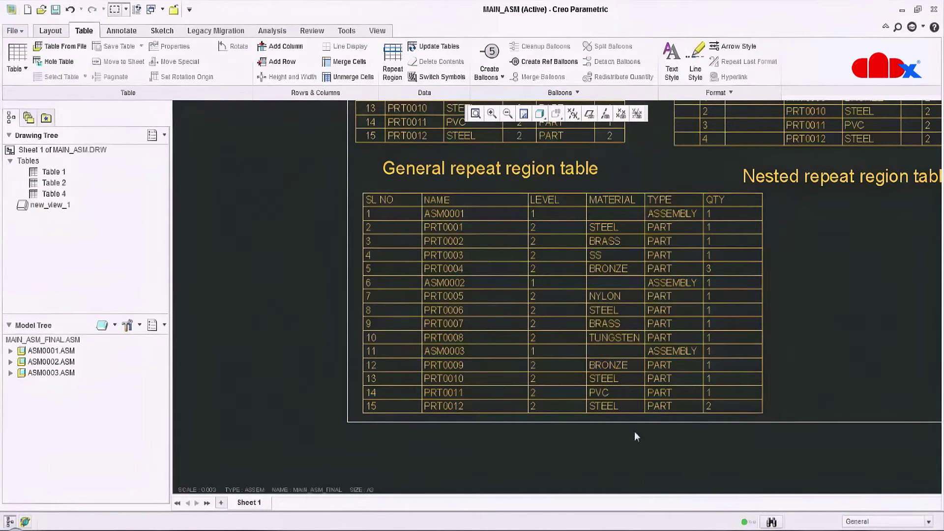
Step: Change the new table's growth direction to upward and rightward in its table properties
drag(379, 214, 771, 442)
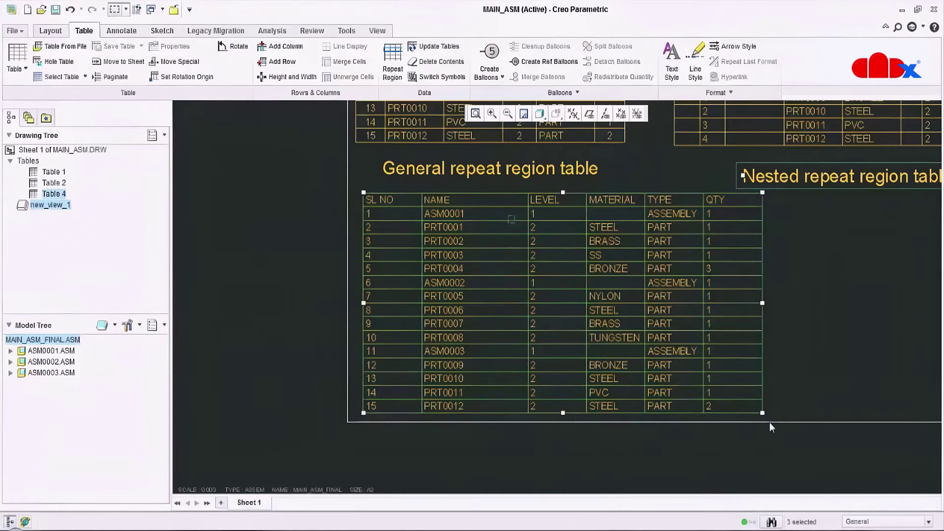
right_click(755, 206)
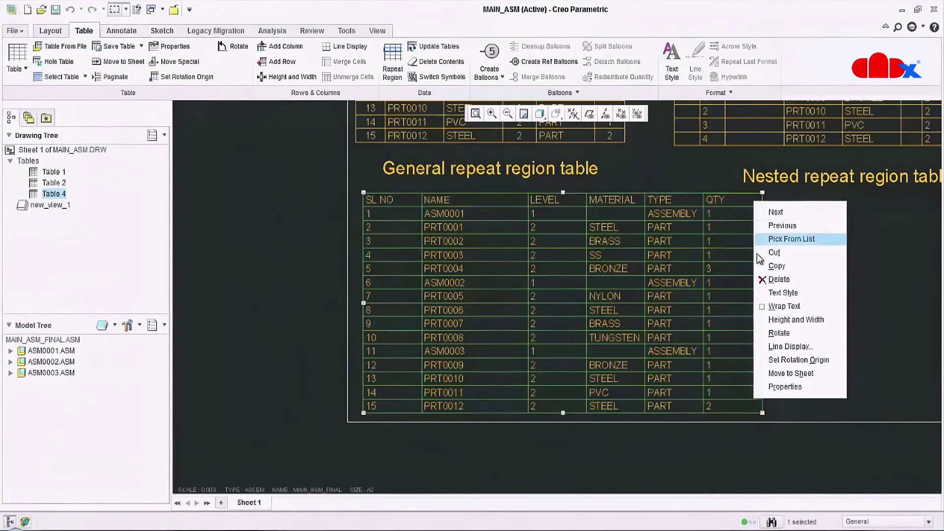
click(786, 387)
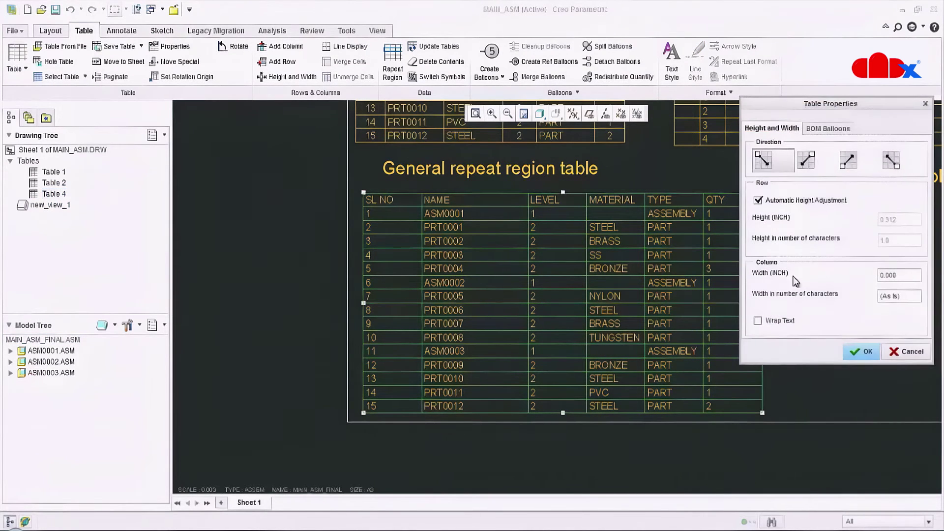
click(844, 162)
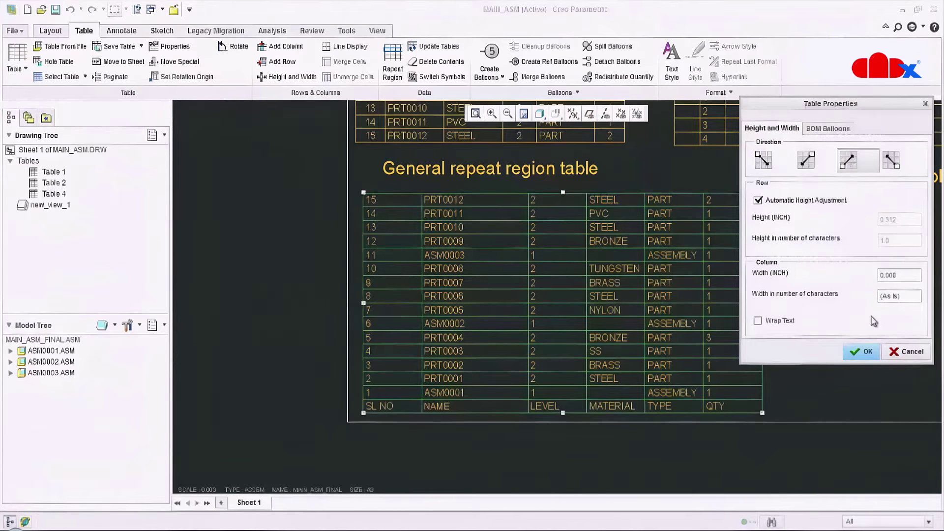
click(867, 351)
click(842, 363)
Step: Compare the row structure of the general repeat region table with that of the nested repeat region table
middle_drag(848, 368, 711, 378)
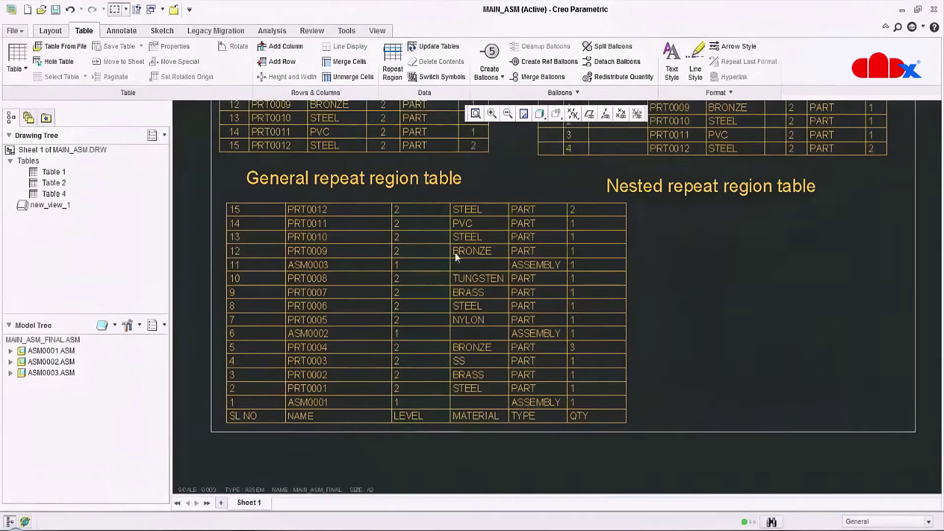
middle_drag(824, 360, 762, 383)
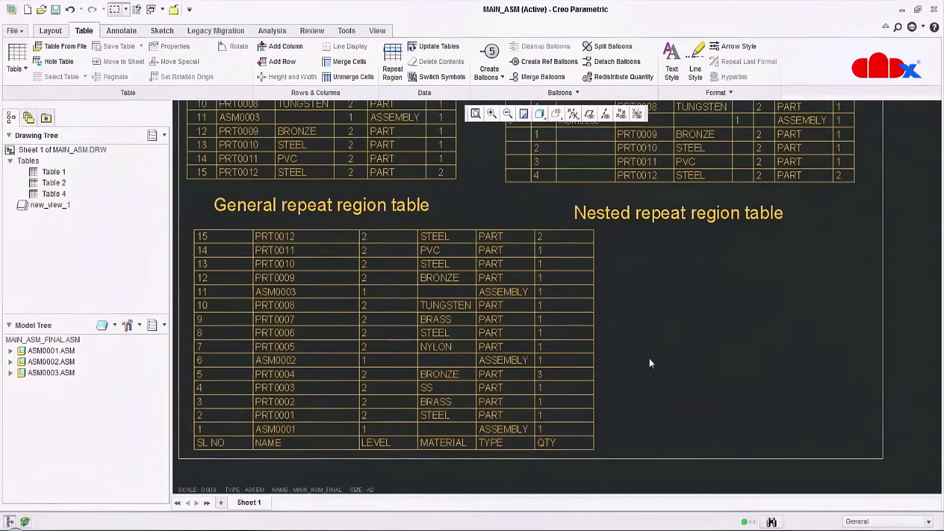
mouse_move(737, 319)
middle_down()
mouse_move(822, 326)
mouse_move(813, 388)
mouse_move(775, 423)
mouse_move(776, 467)
mouse_move(729, 417)
middle_up()
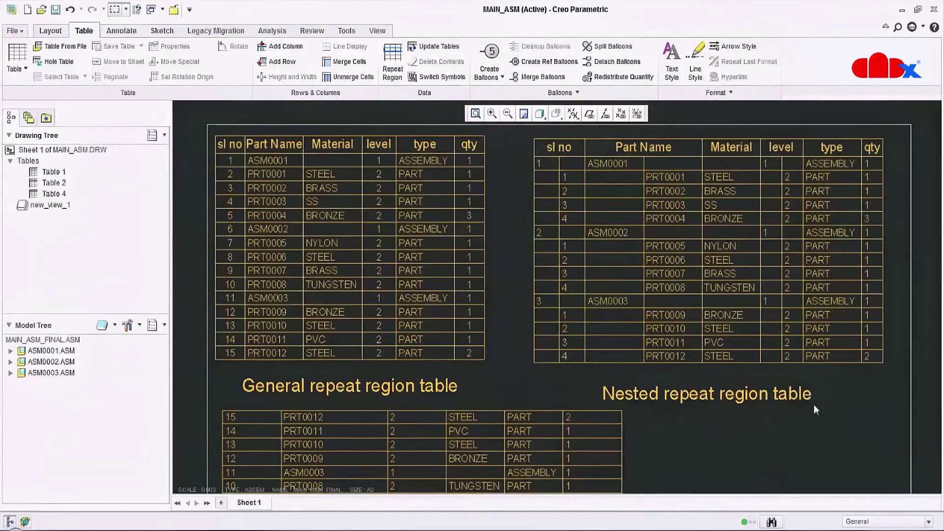
middle_drag(833, 396, 807, 424)
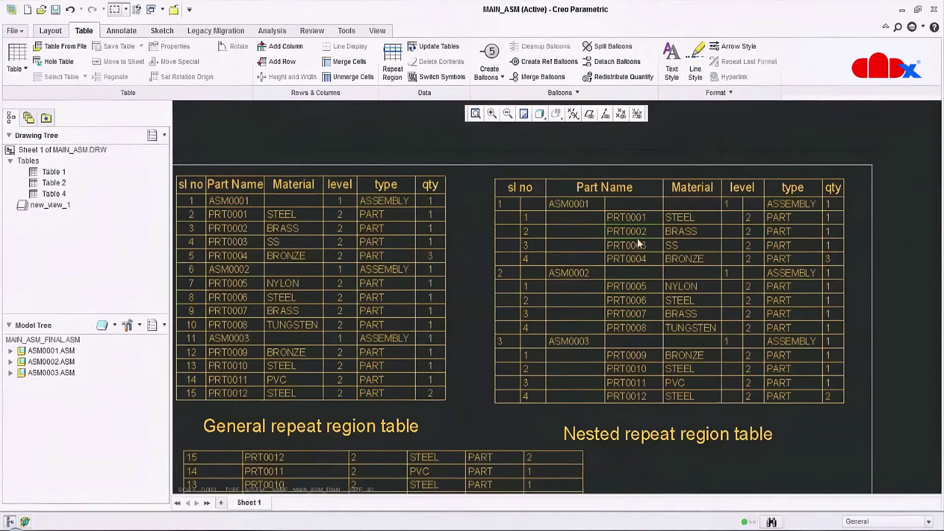
middle_drag(630, 240, 668, 229)
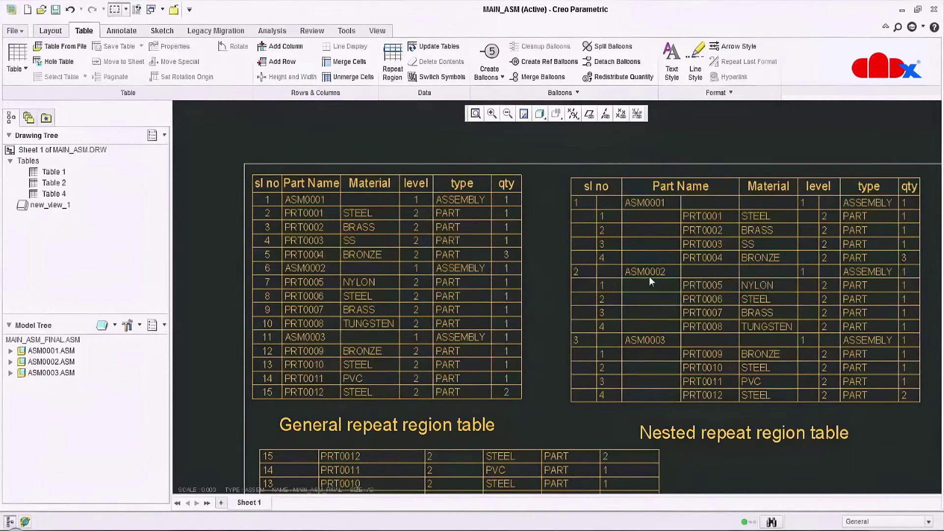
middle_drag(652, 350, 594, 344)
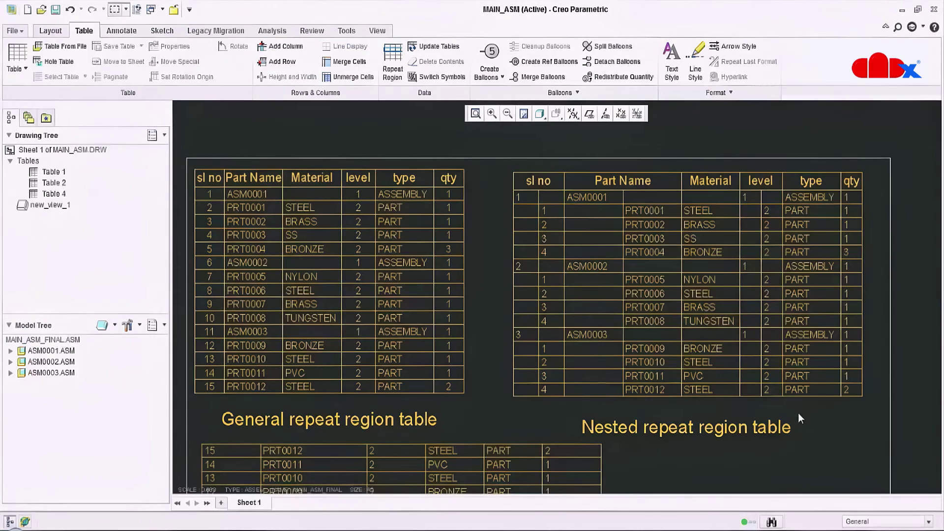
mouse_move(795, 416)
middle_down()
mouse_move(808, 371)
mouse_move(792, 415)
middle_up()
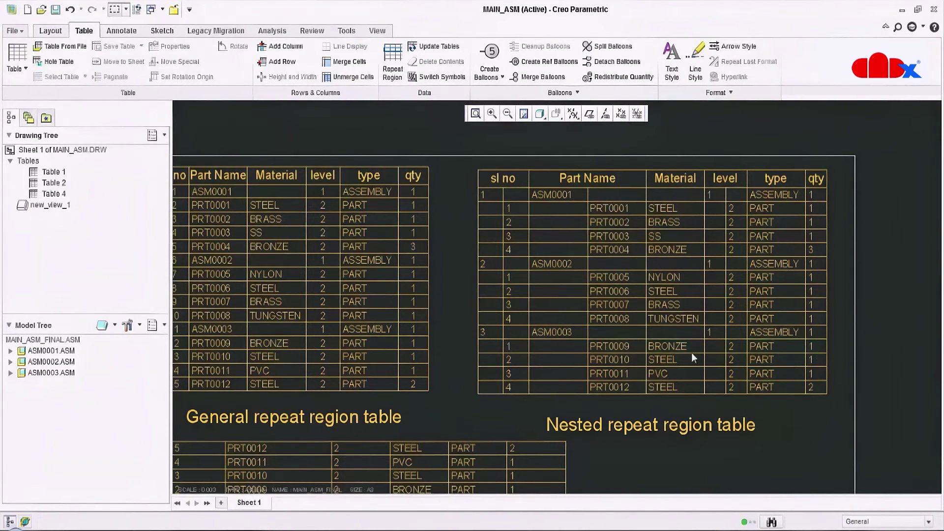
Step: Delete the practice table below the General repeat region table caption
scroll(692, 353, up, 2)
middle_drag(691, 353, 783, 243)
scroll(699, 352, down, 3)
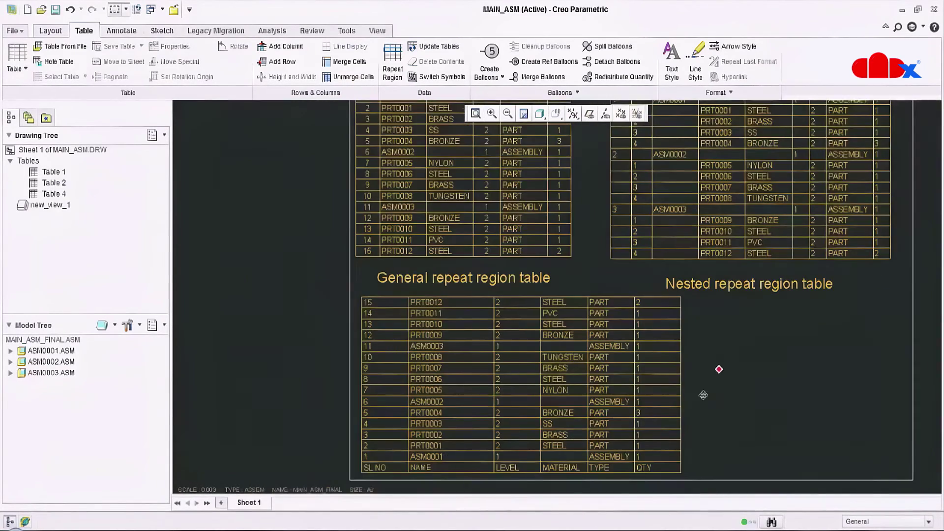
mouse_move(703, 395)
middle_down()
mouse_move(675, 372)
mouse_move(703, 294)
middle_up()
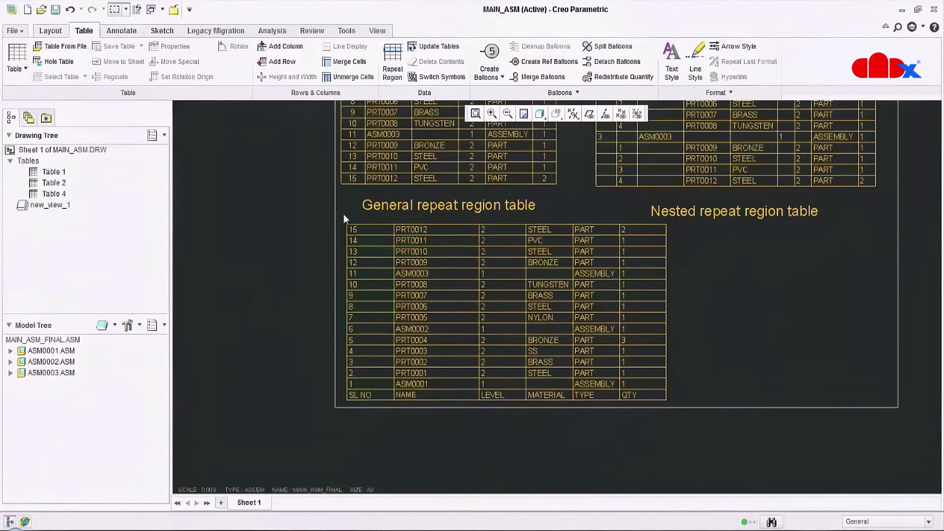
drag(343, 220, 675, 411)
key(Delete)
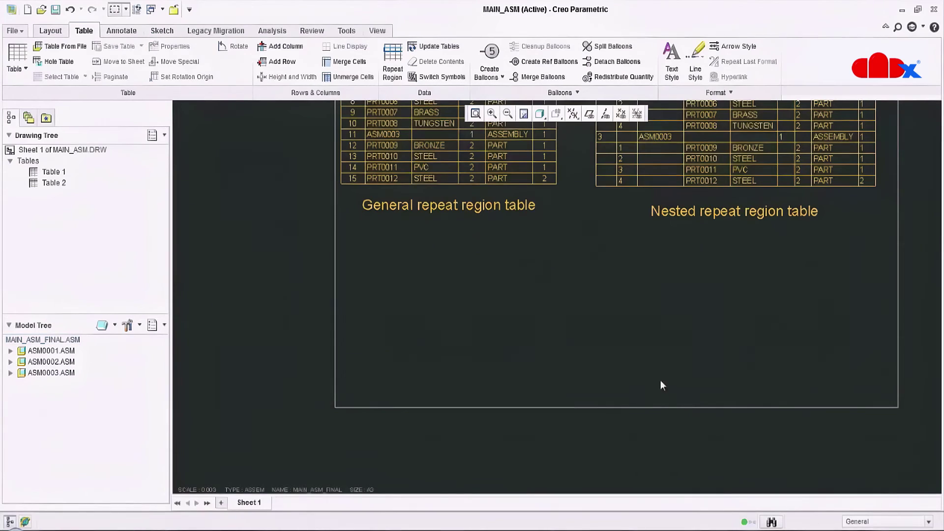
mouse_move(660, 380)
middle_down()
mouse_move(522, 403)
mouse_move(498, 332)
mouse_move(455, 442)
middle_up()
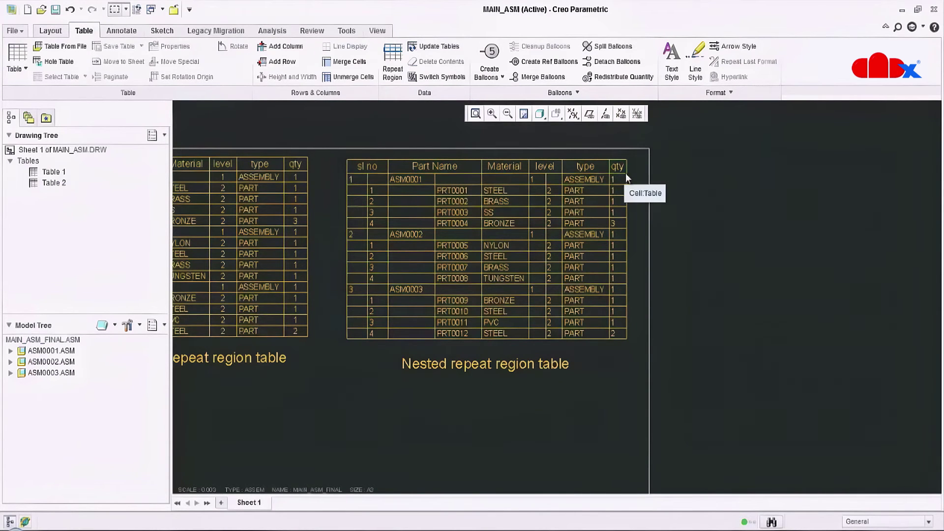
Step: Insert a table of nine columns and two rows below the General and Nested repeat region table captions
click(24, 63)
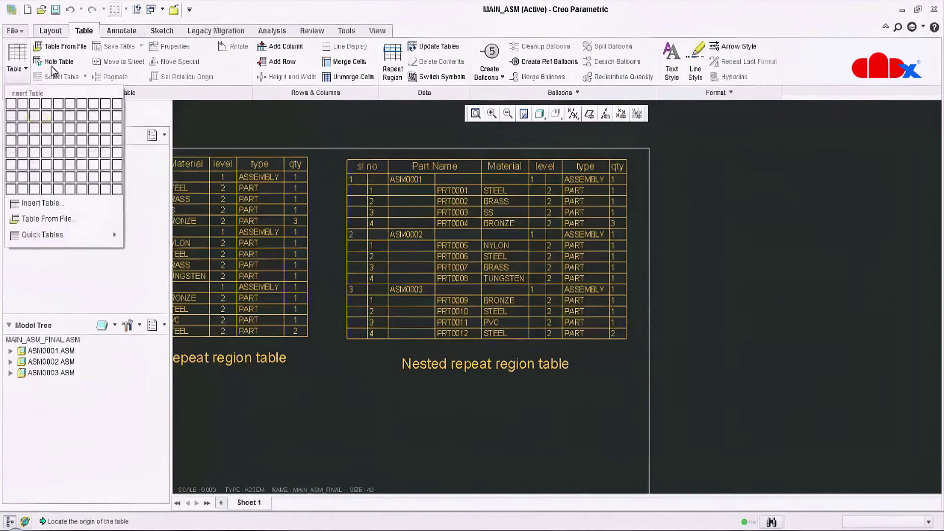
click(109, 104)
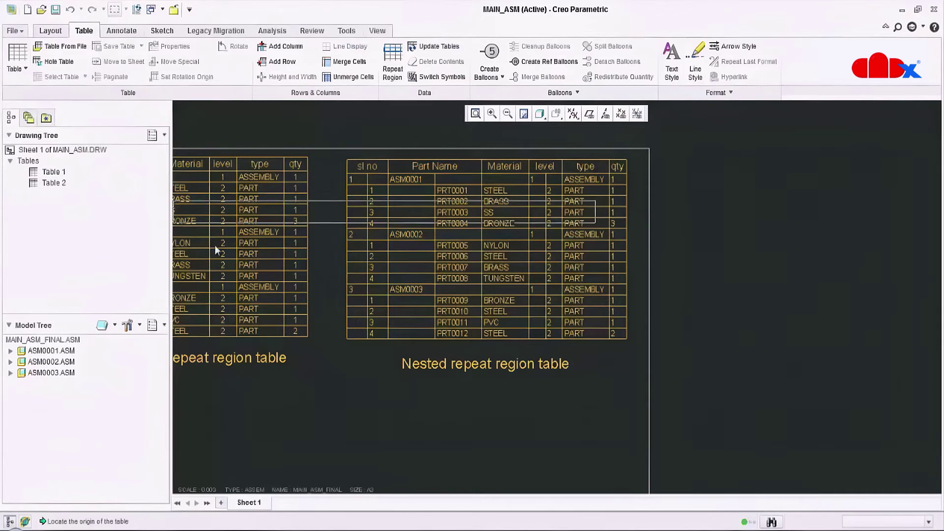
scroll(326, 392, down, 2)
mouse_move(333, 378)
ctrl+middle_down()
mouse_move(516, 257)
mouse_move(408, 281)
mouse_move(384, 266)
ctrl+middle_up()
click(385, 264)
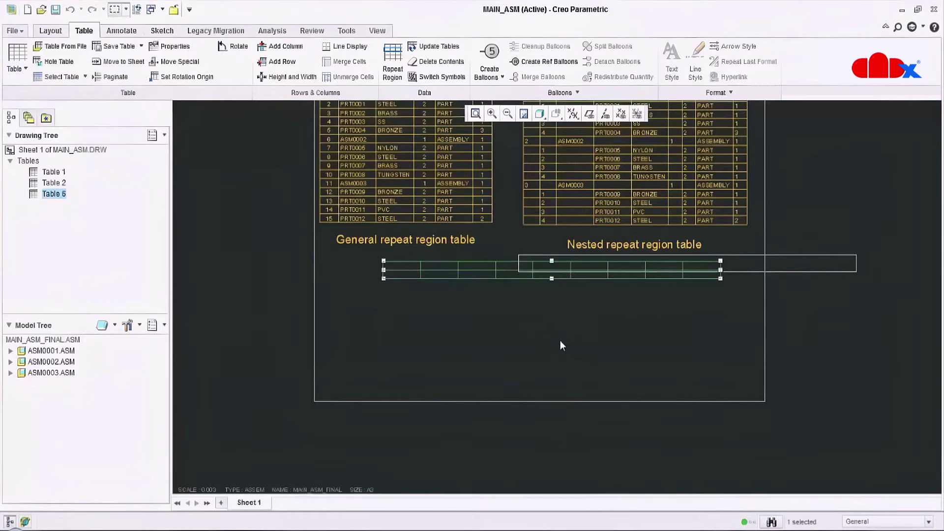
middle_drag(615, 330, 633, 432)
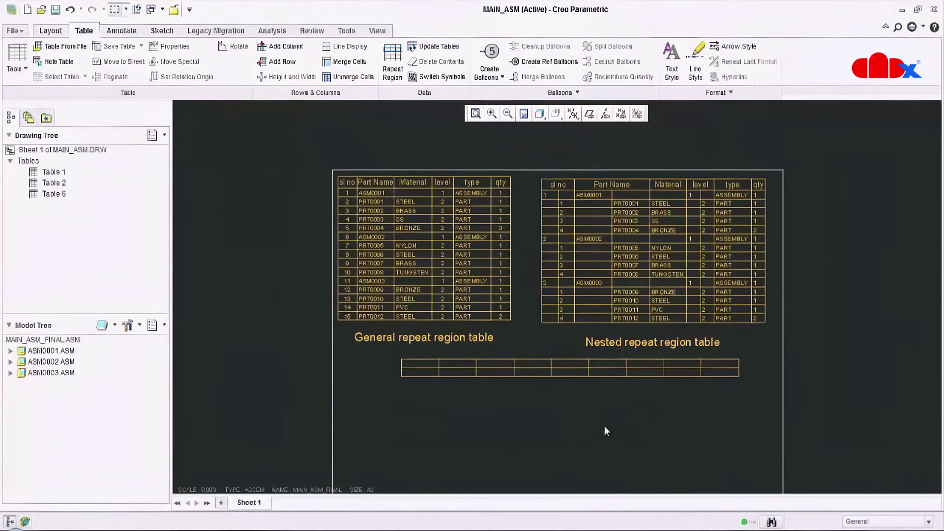
Step: Merge the new table's top-row cells in pairs: columns 1 and 2, 3 and 4, and 6 and 7
click(354, 62)
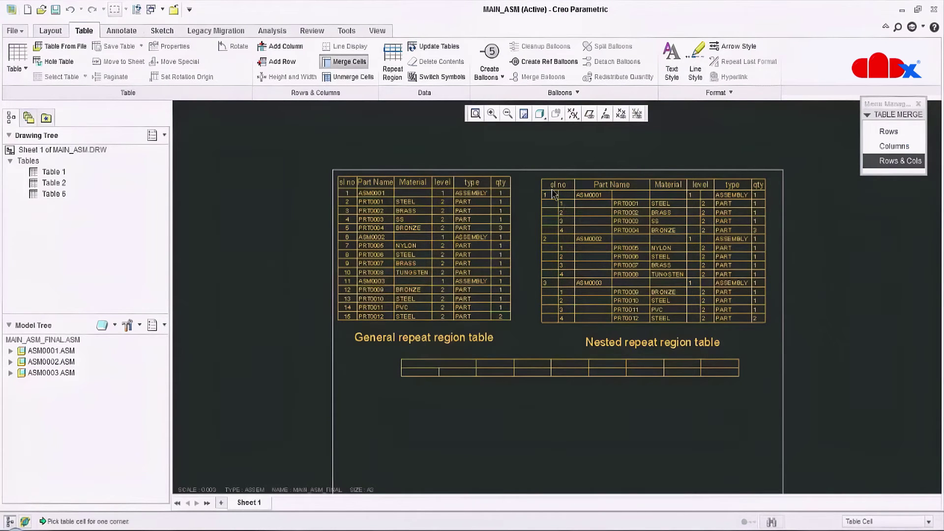
click(496, 364)
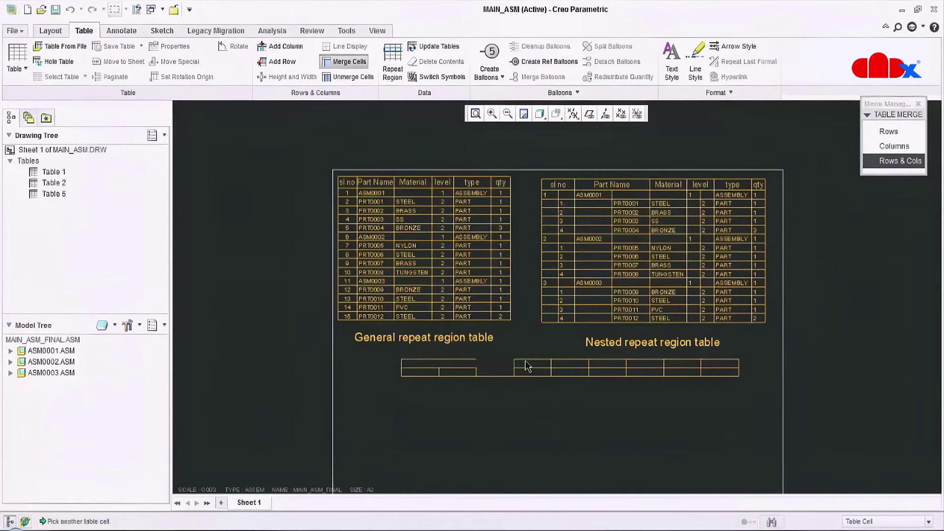
click(533, 365)
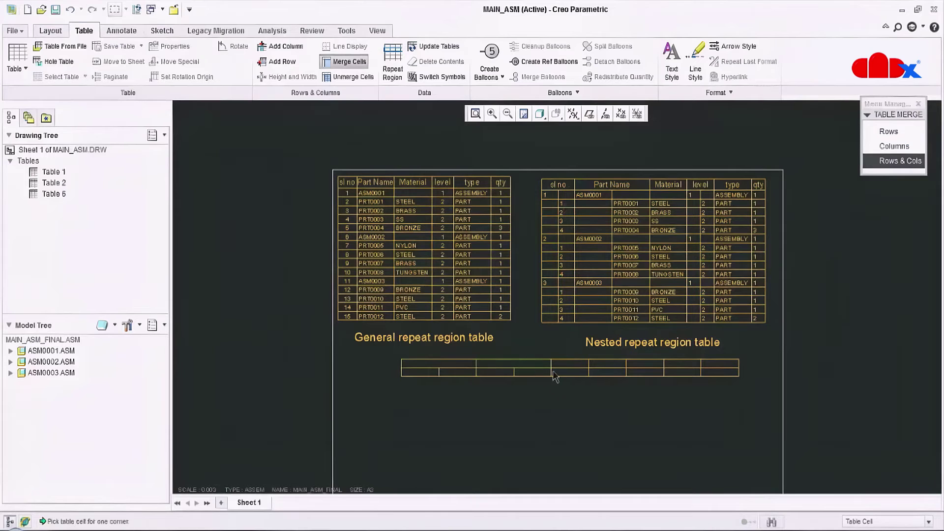
click(610, 366)
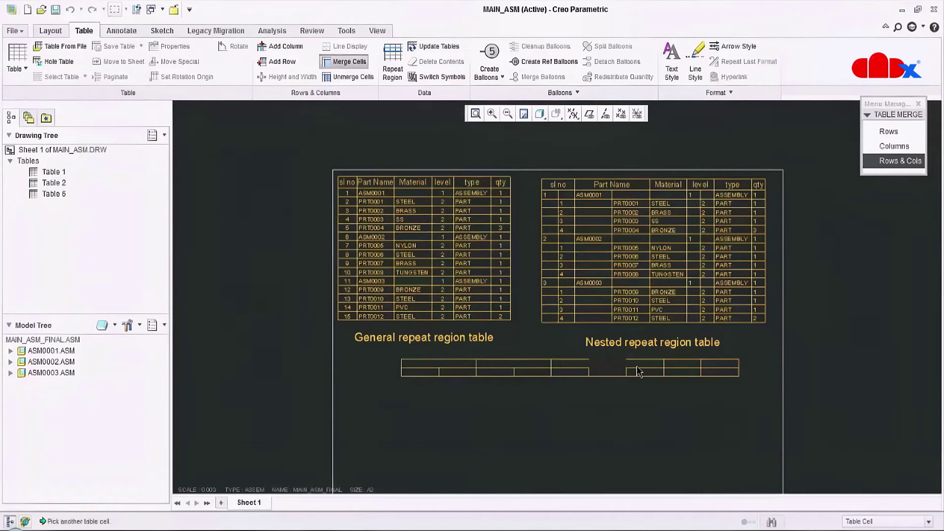
click(639, 374)
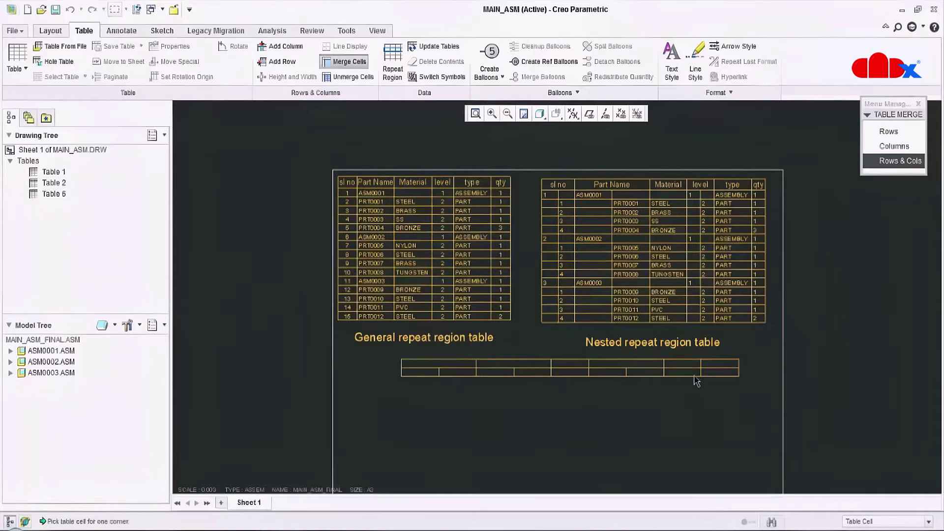
middle_click(829, 235)
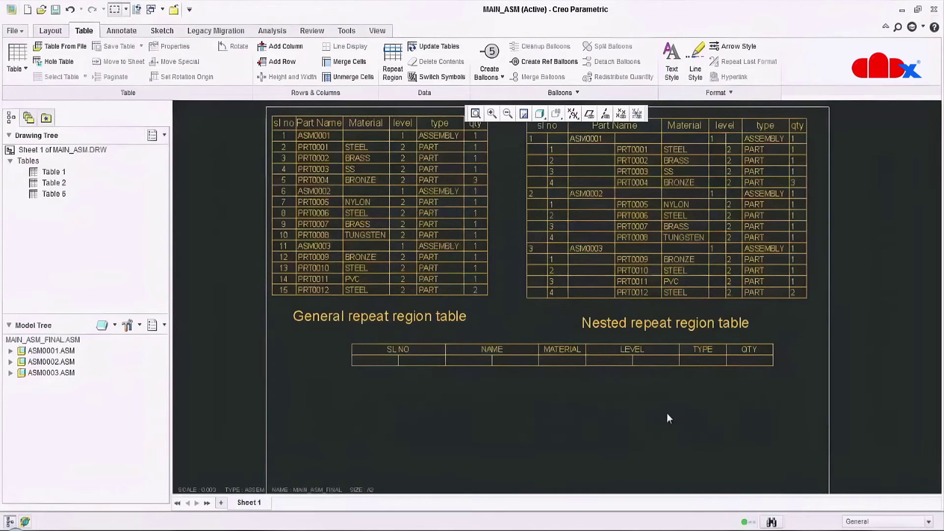
Step: Add a third row beneath the empty second row of the new table
mouse_move(667, 413)
middle_down()
mouse_move(621, 409)
mouse_move(580, 468)
middle_up()
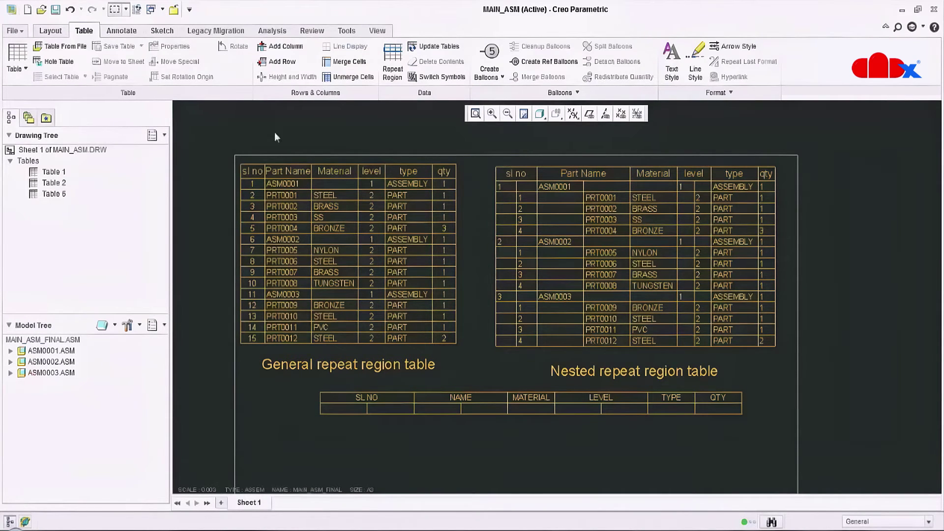
click(289, 63)
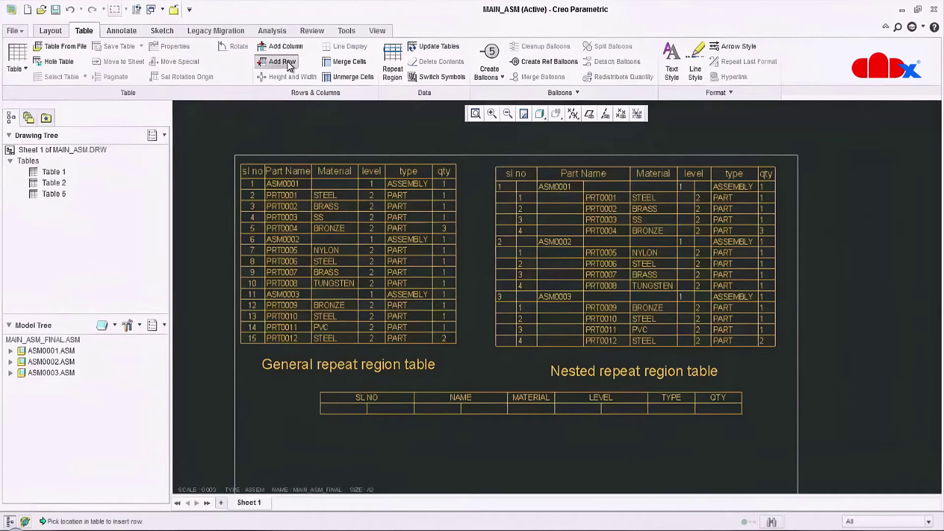
click(346, 412)
middle_click(812, 432)
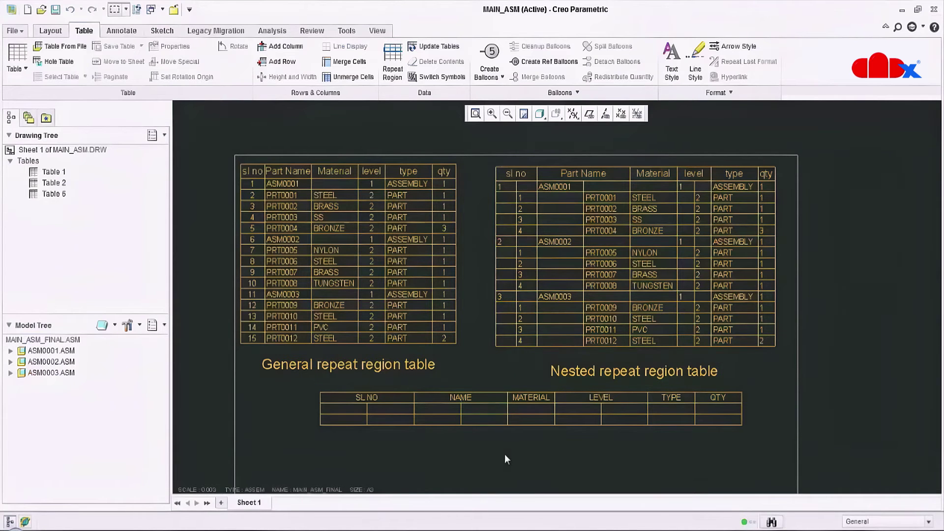
Step: Add a simple repeat region spanning the new table's second row, from its first SL NO cell to the QTY cell
click(396, 54)
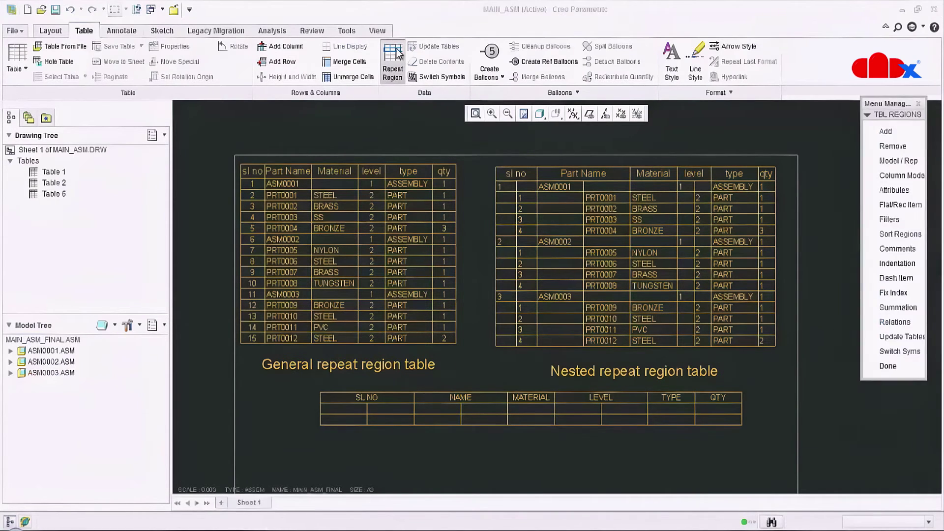
click(872, 131)
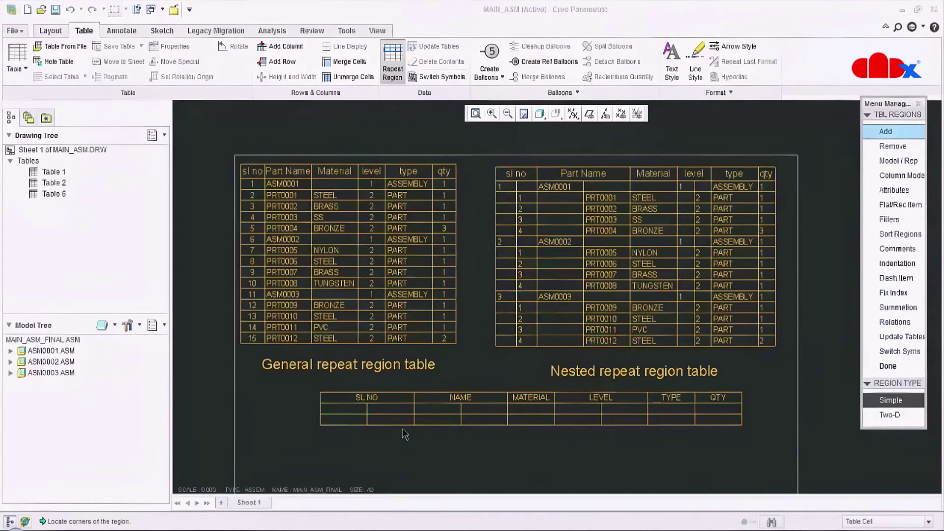
click(334, 410)
click(333, 413)
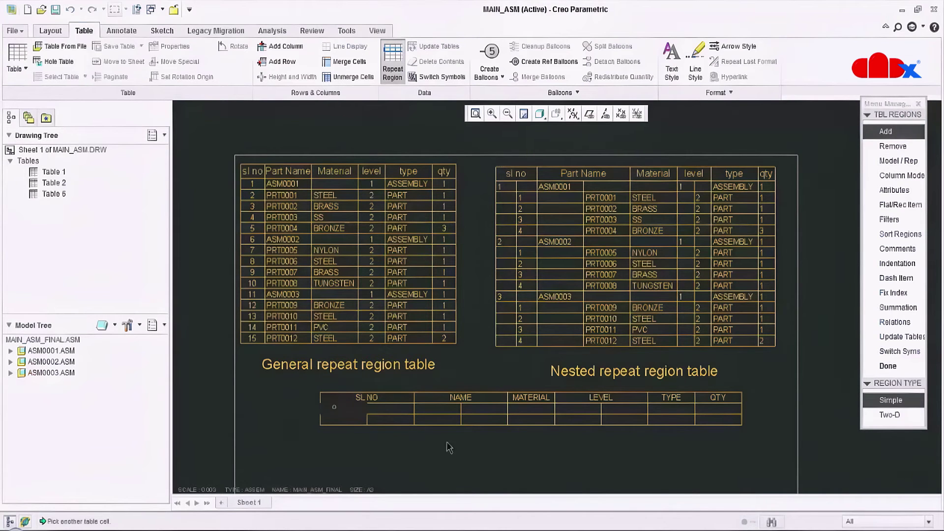
click(719, 412)
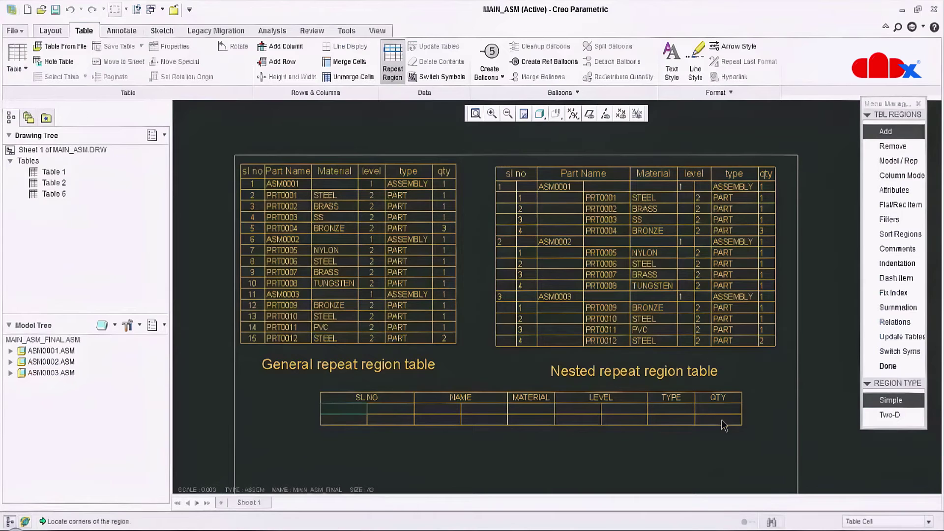
click(888, 366)
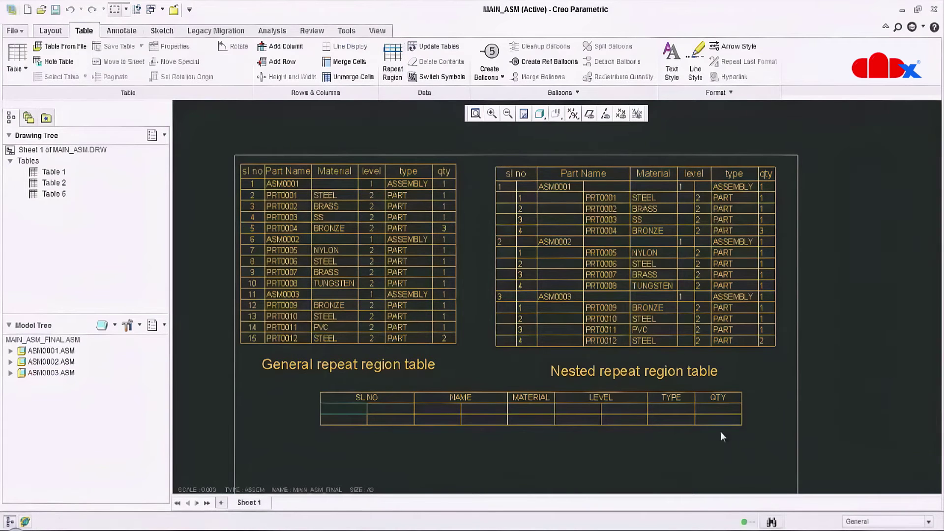
click(340, 406)
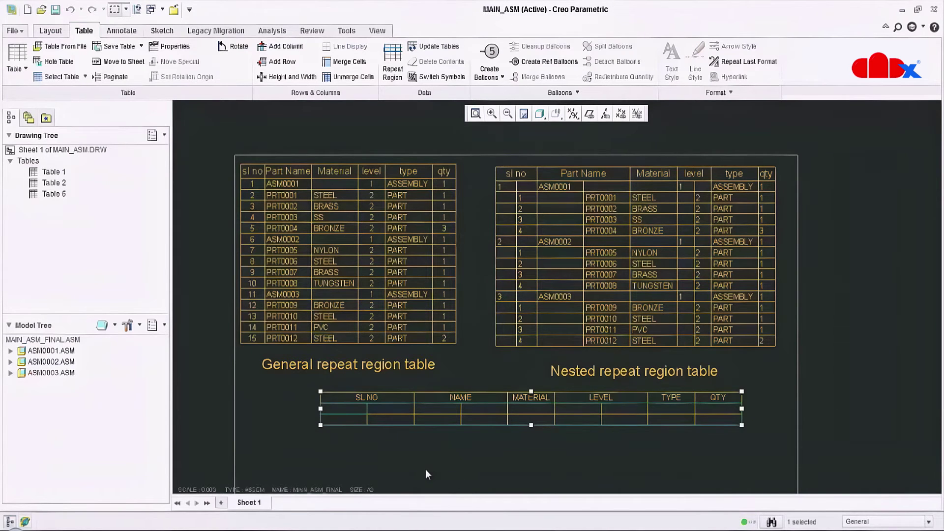
click(468, 465)
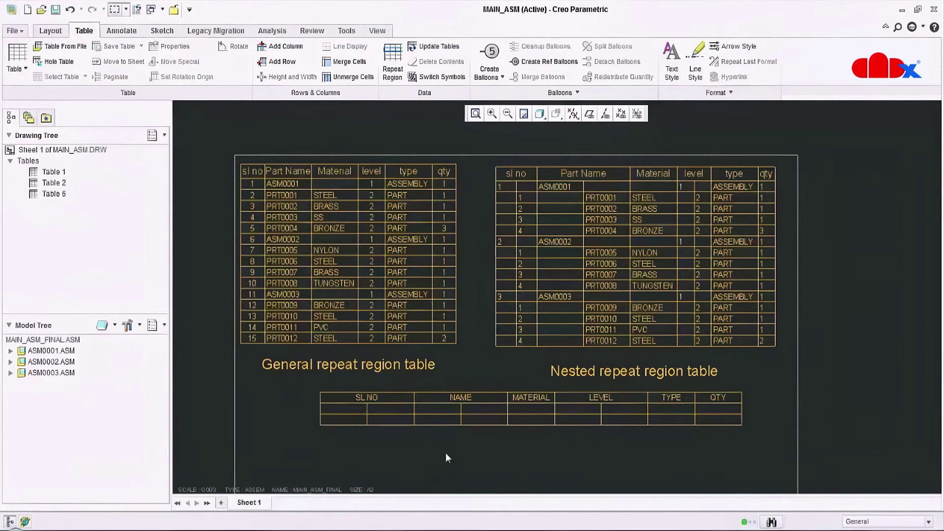
Step: Add another simple repeat region spanning the new table's third row, from its first SL NO cell to the QTY cell
click(393, 66)
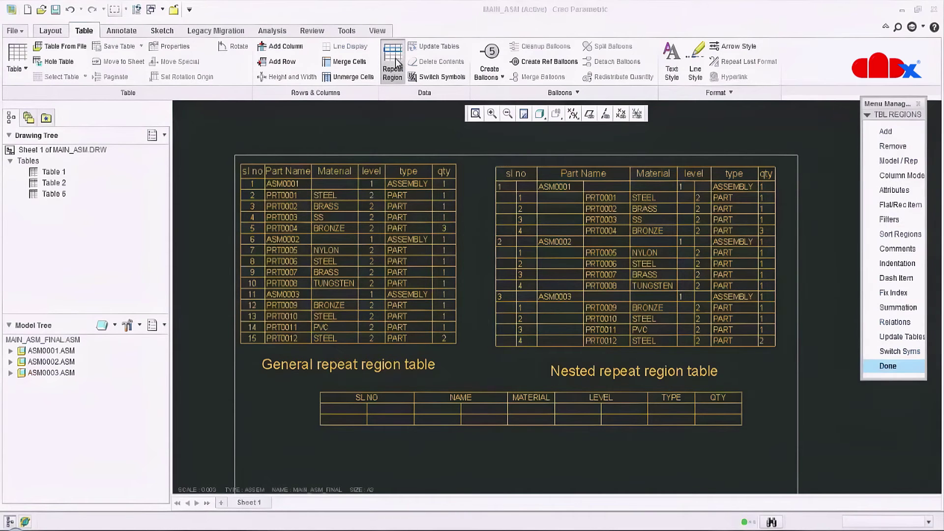
click(888, 131)
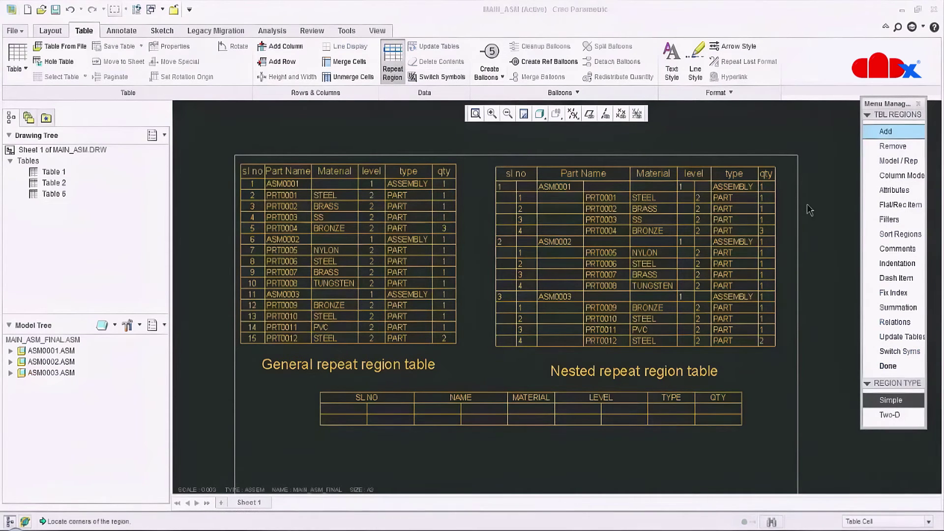
click(345, 421)
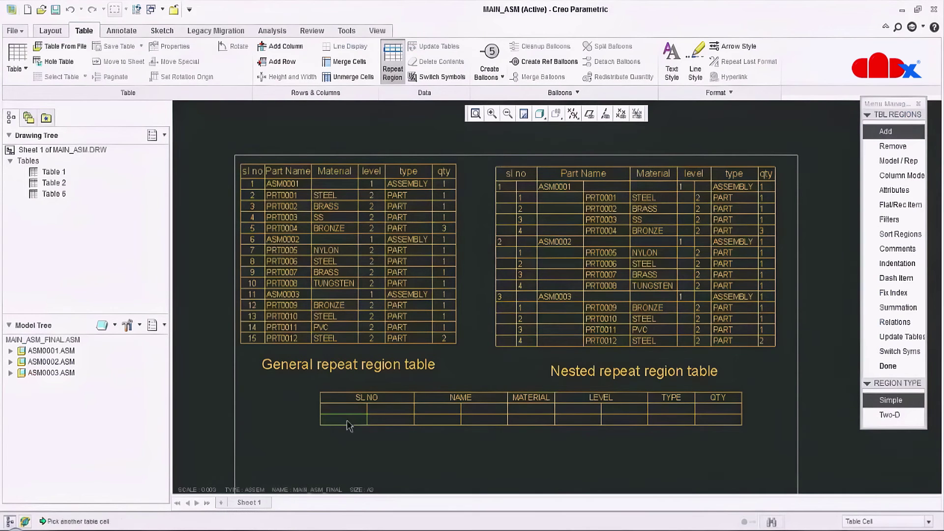
click(718, 420)
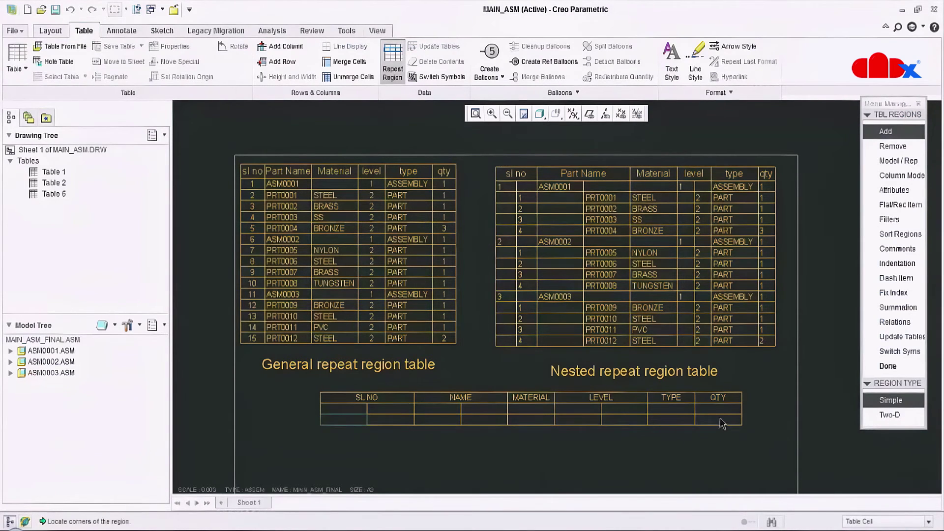
click(887, 365)
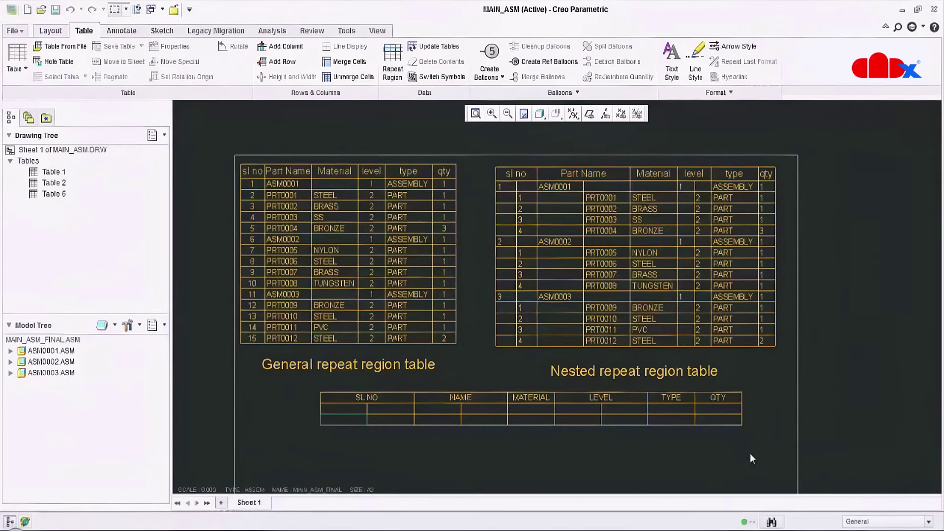
click(345, 423)
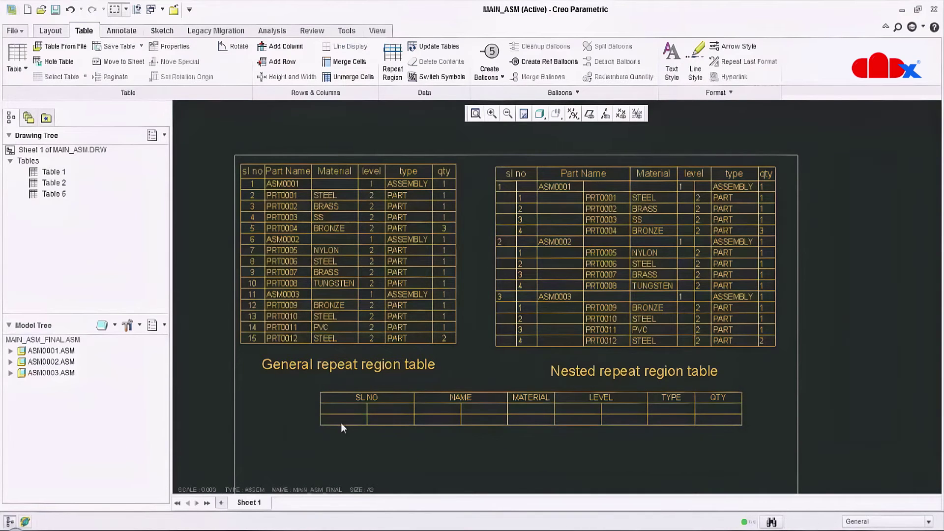
click(374, 441)
click(349, 421)
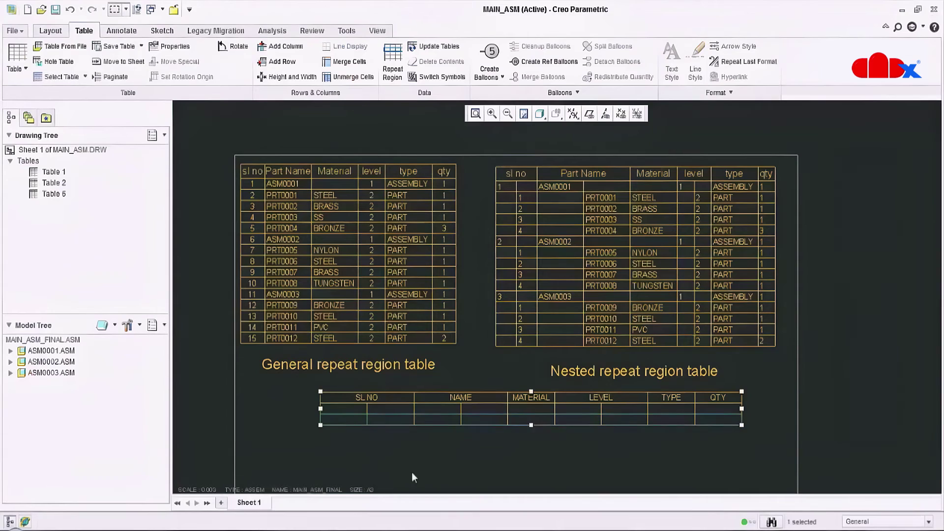
click(378, 456)
Step: Assign the report symbol rpt.index to the first SL NO cell of the new table's second row
mouse_move(766, 417)
middle_down()
mouse_move(791, 307)
mouse_move(765, 347)
middle_up()
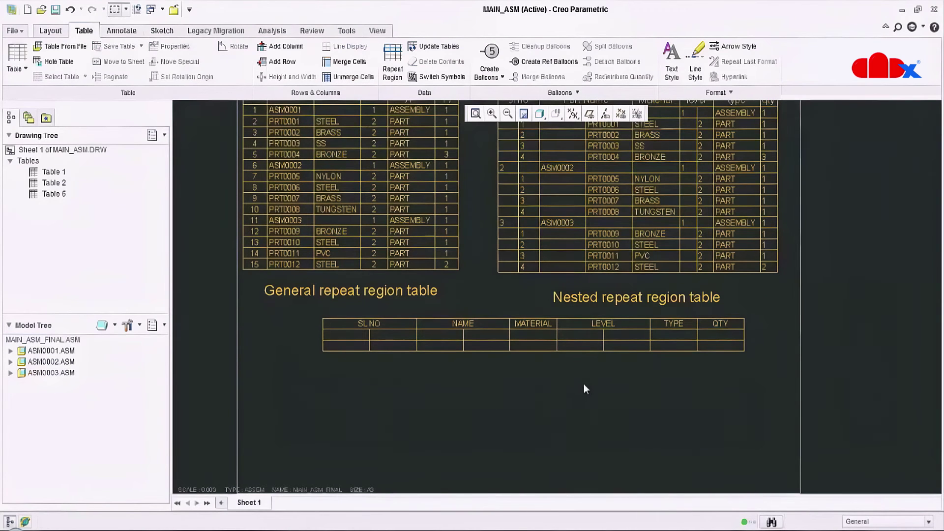
mouse_move(583, 384)
middle_down()
mouse_move(558, 413)
mouse_move(501, 437)
middle_up()
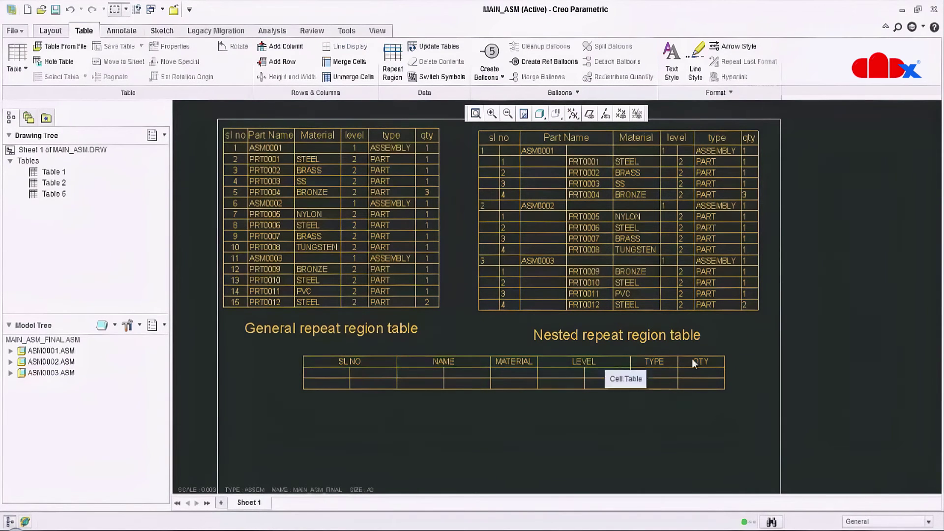
double_click(316, 373)
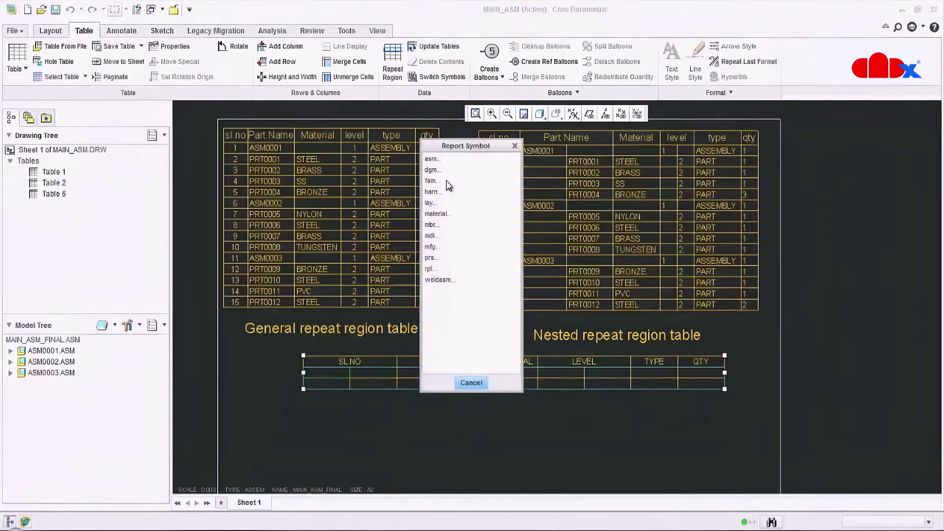
click(430, 268)
click(433, 171)
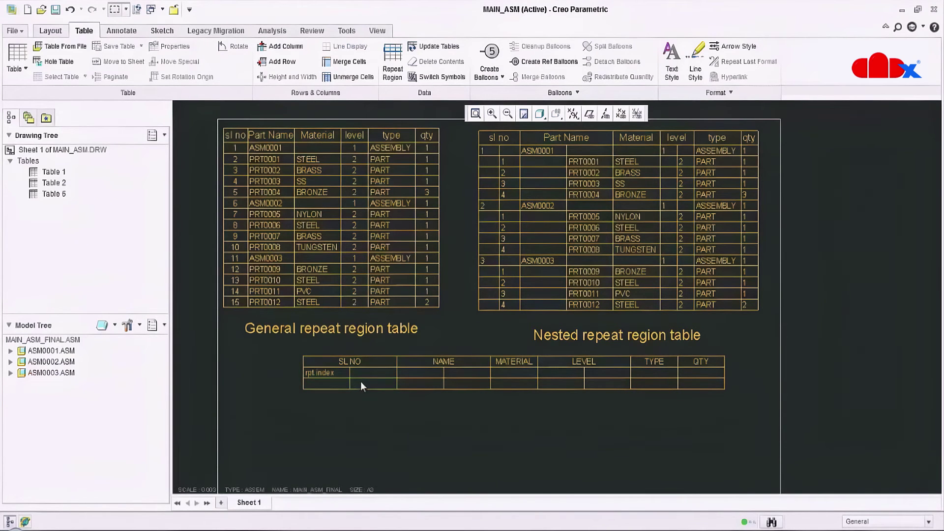
Step: Assign the report symbol rpt.index to the second SL NO cell of the new table's third row
double_click(360, 382)
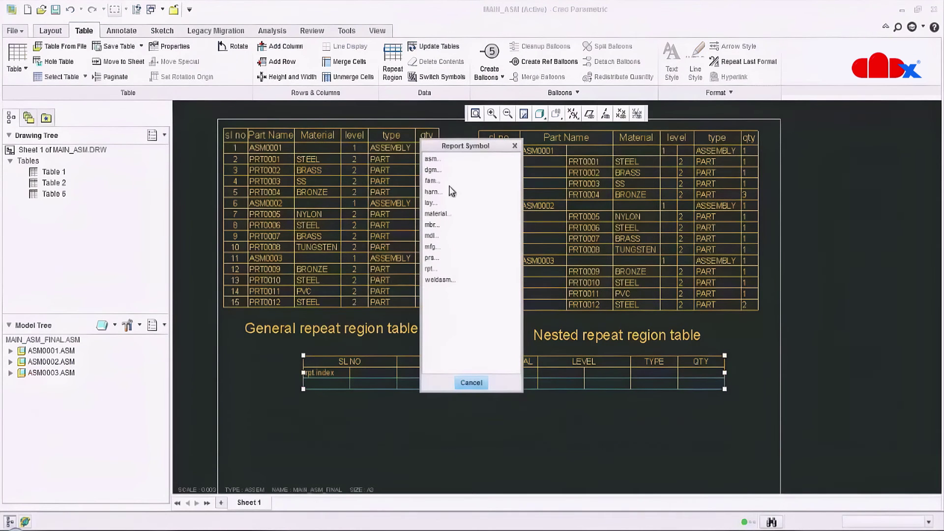
click(428, 269)
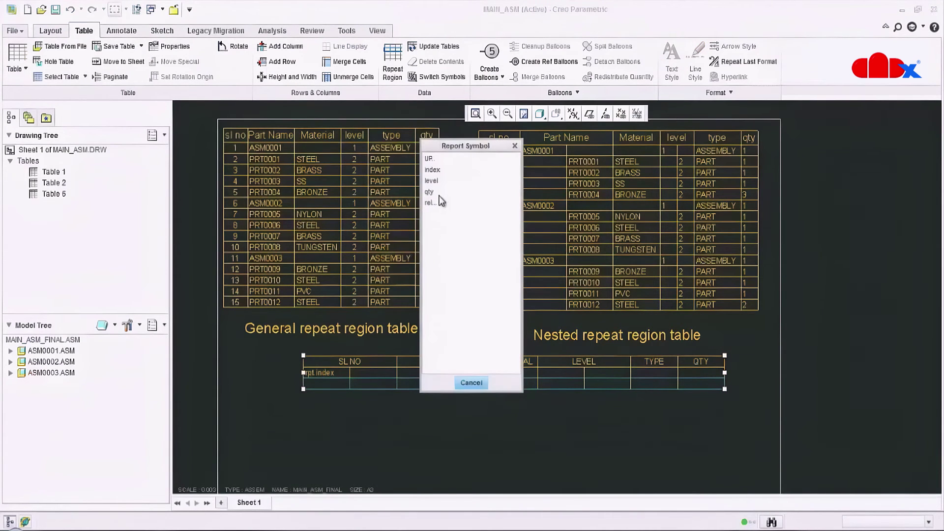
click(432, 169)
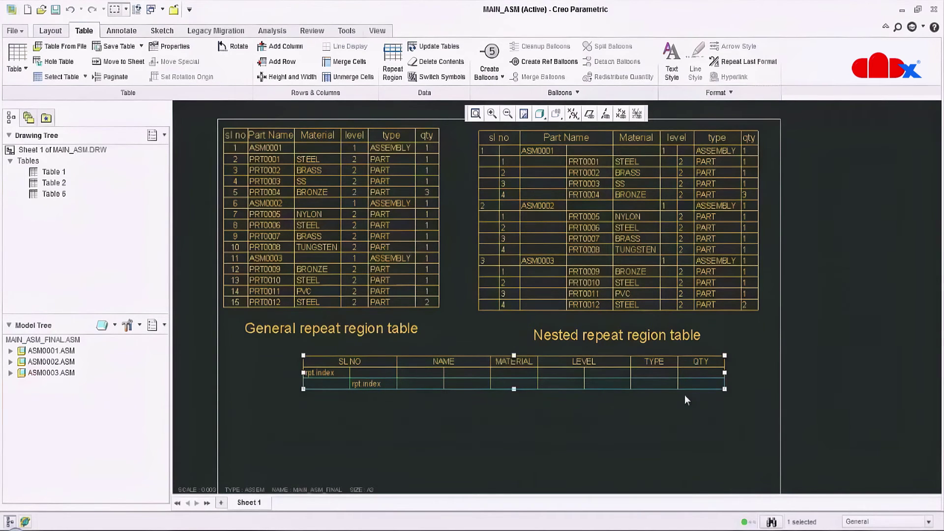
click(322, 412)
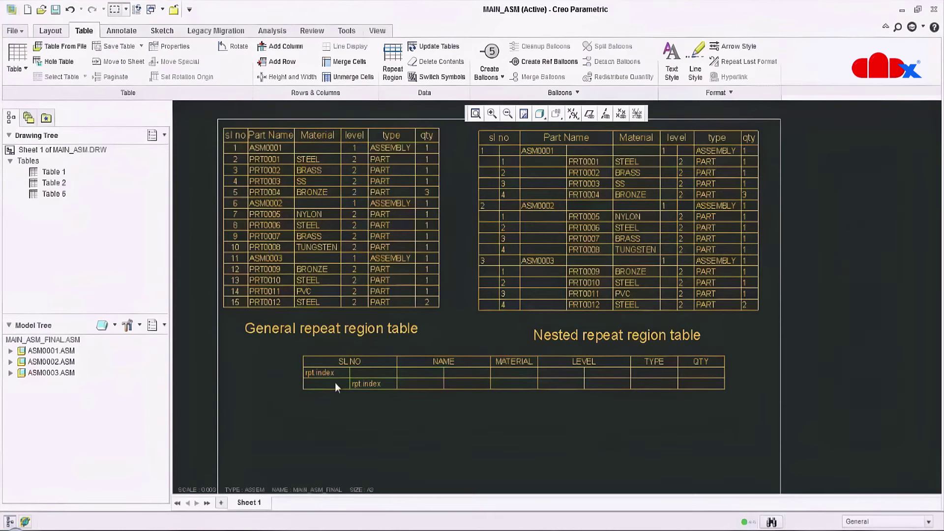
Step: Assign the report symbol asm.mbr.name to the second row's first NAME cell and the third row's second NAME cell
double_click(413, 372)
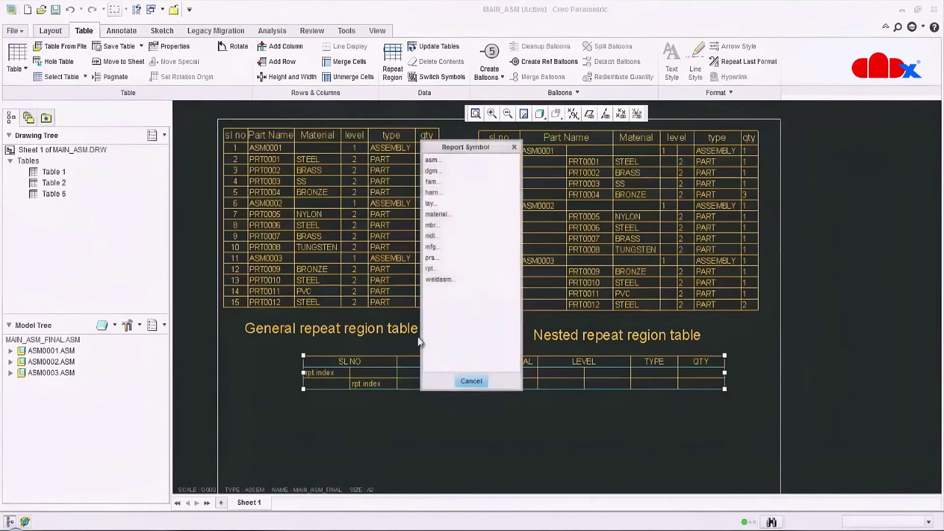
click(433, 159)
click(434, 171)
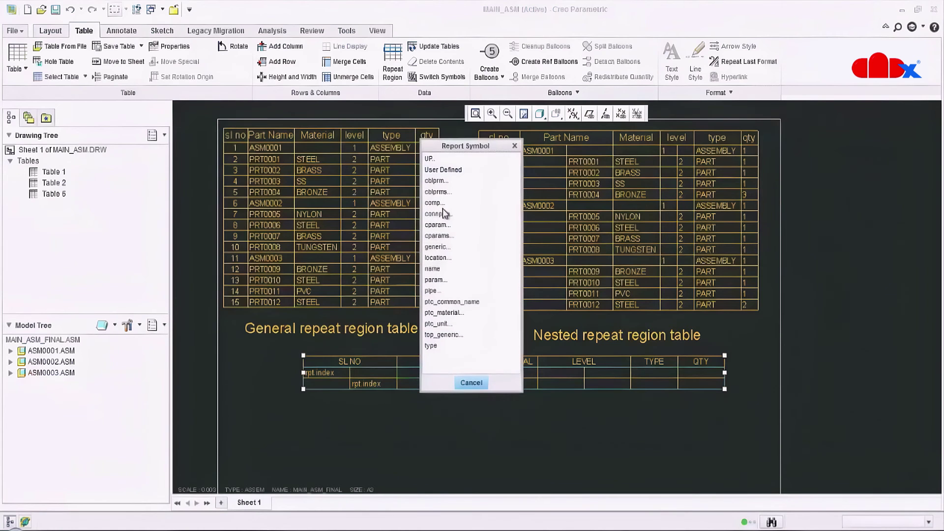
click(438, 270)
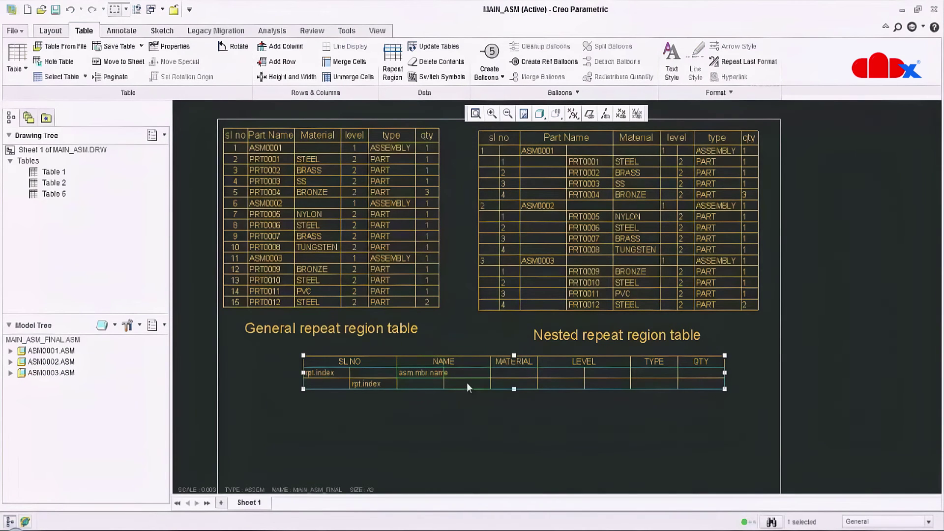
double_click(467, 383)
click(433, 160)
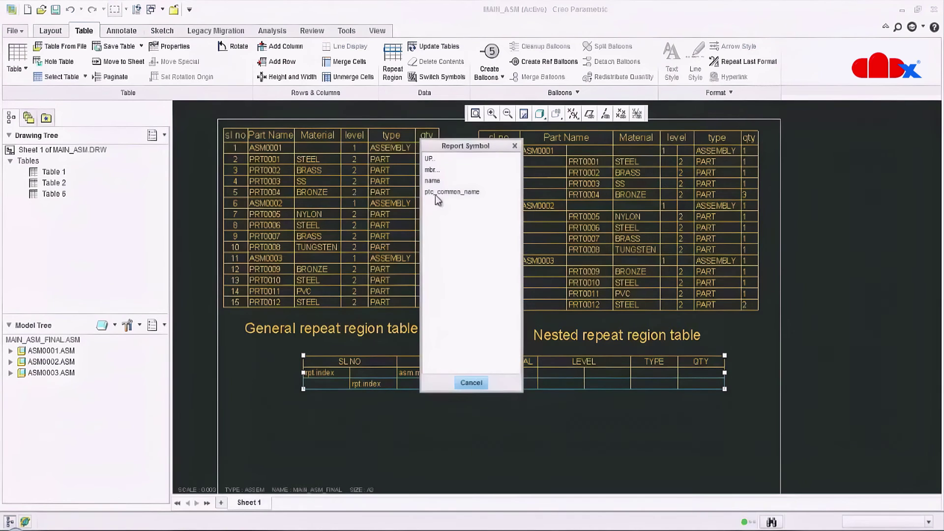
click(434, 171)
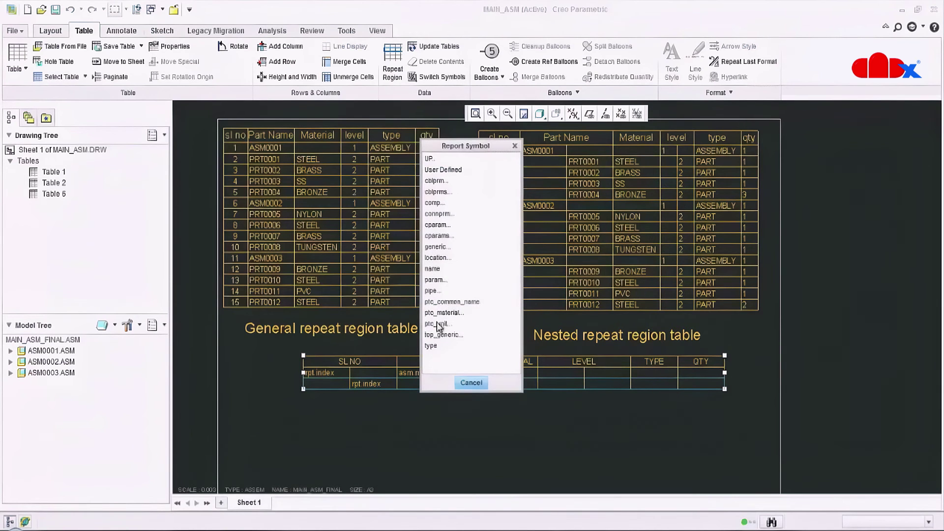
click(433, 269)
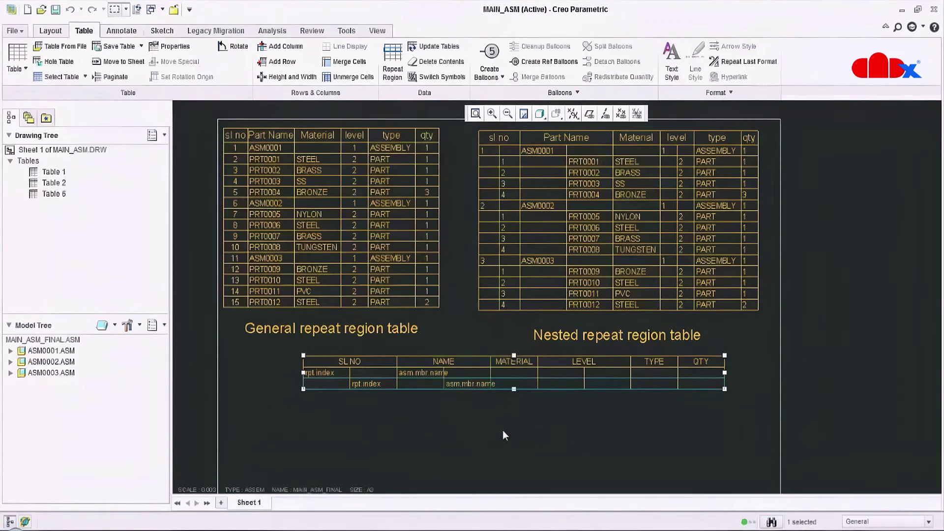
Step: Assign the report symbol asm.mbr.ptc_material.PTC_MATERIAL_NAME to the MATERIAL cell of the new table's third row
double_click(516, 374)
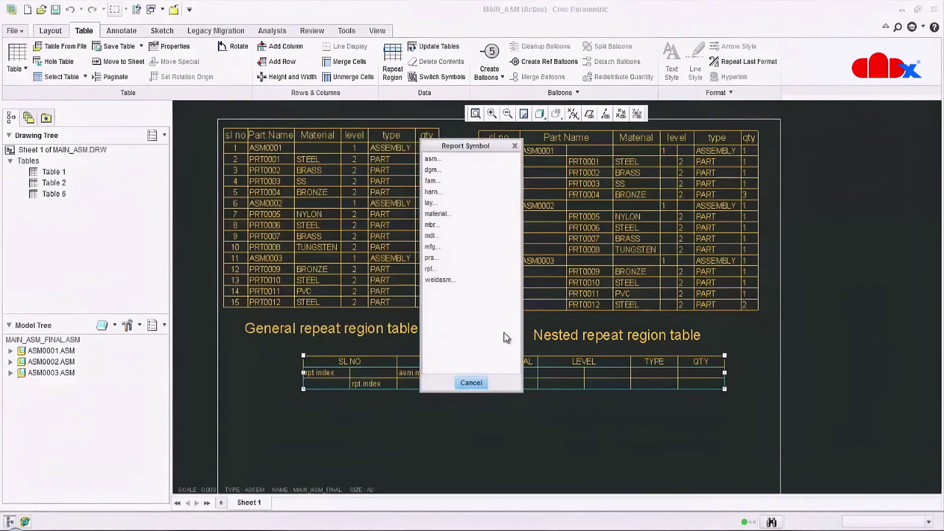
click(470, 383)
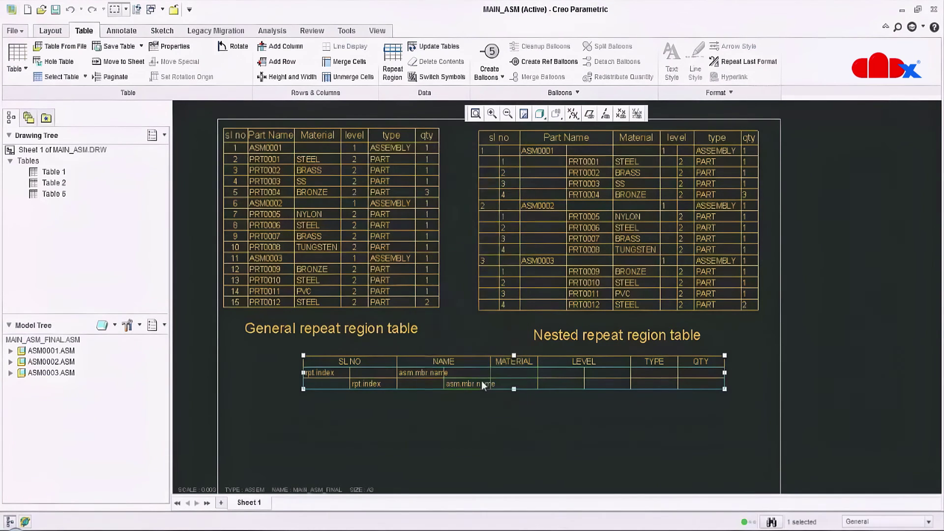
double_click(524, 385)
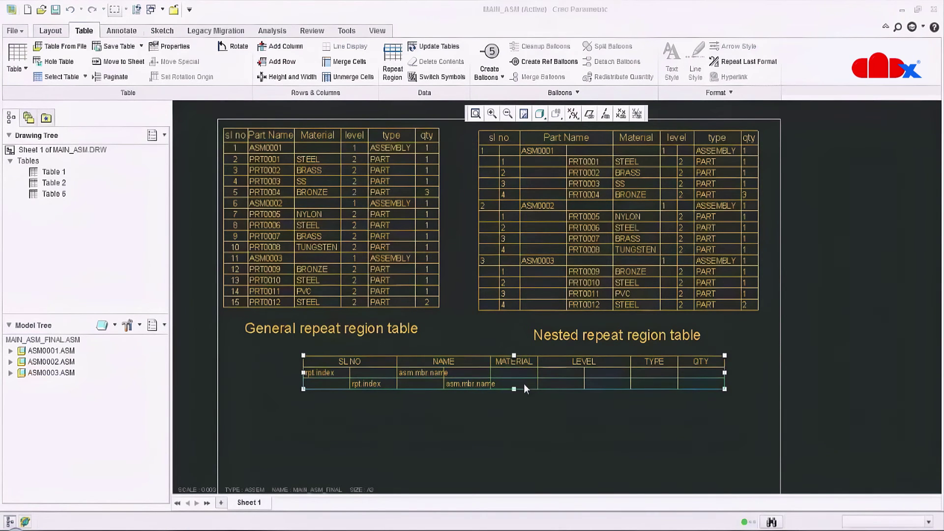
click(431, 159)
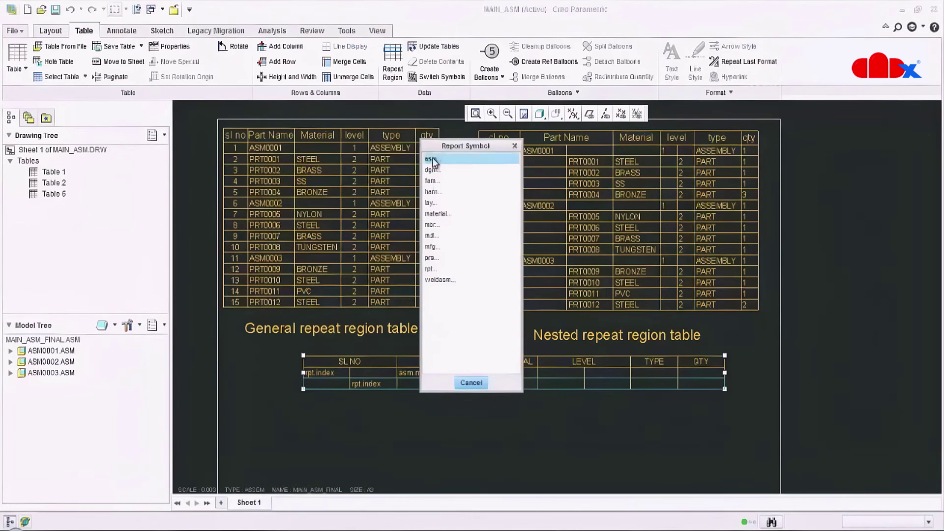
click(431, 170)
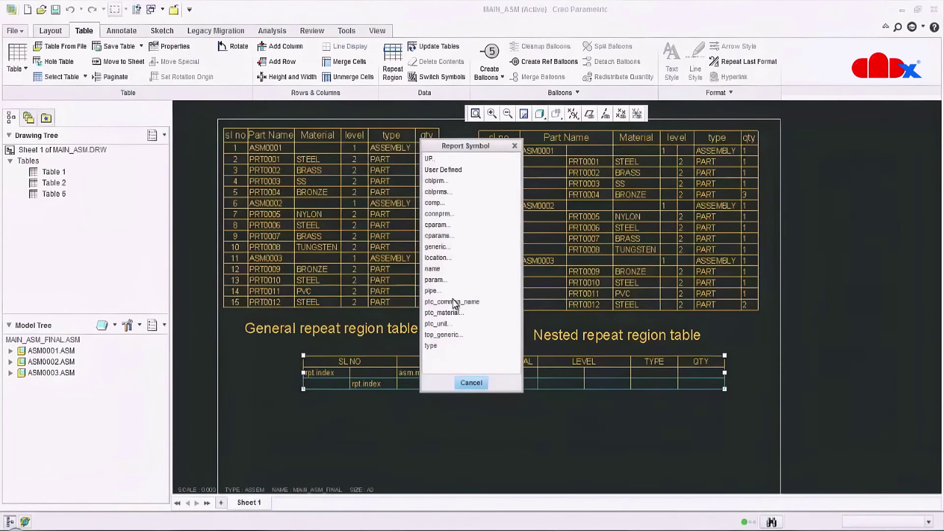
click(444, 313)
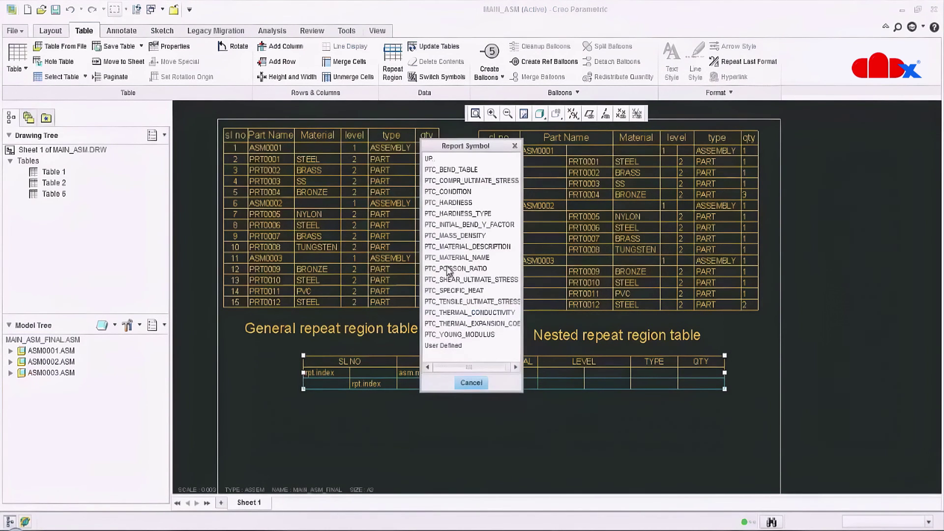
click(471, 257)
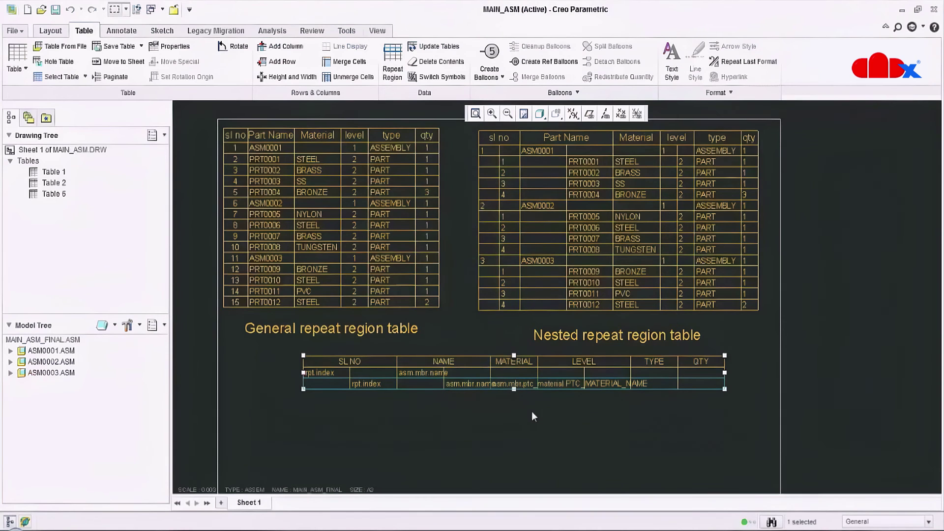
Step: Assign the report symbol rpt.level to the second row's first LEVEL cell and the third row's second LEVEL cell
double_click(558, 373)
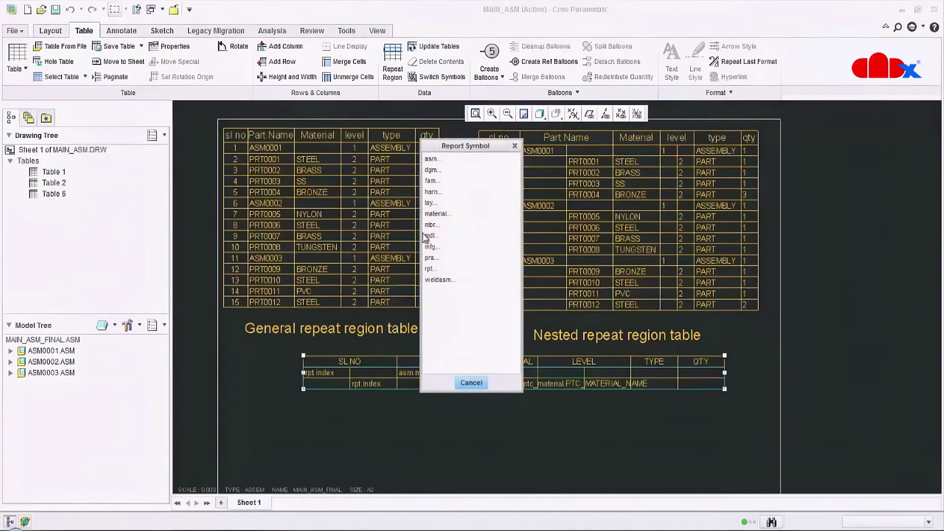
click(430, 268)
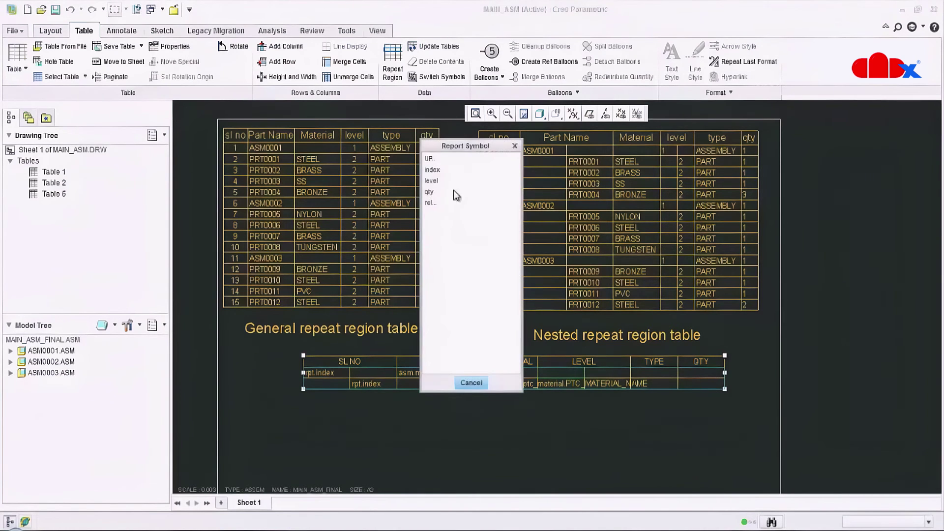
click(431, 180)
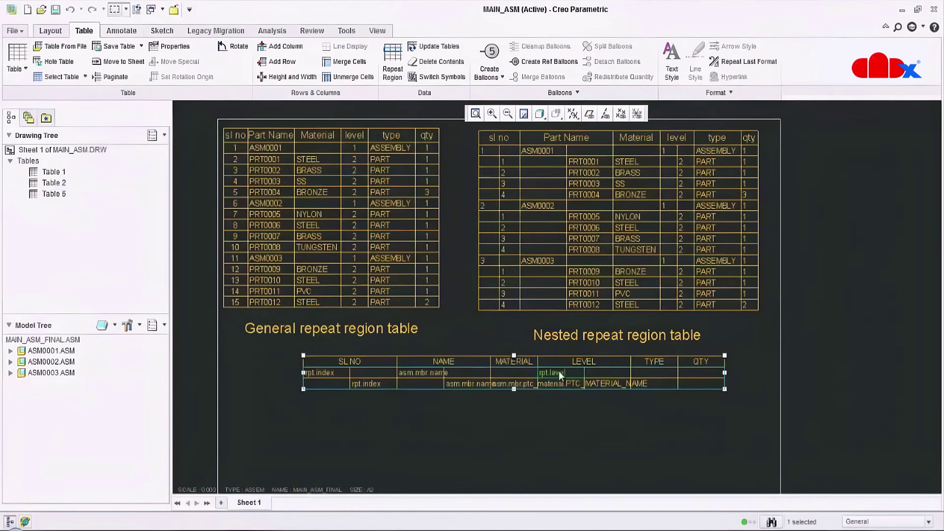
double_click(605, 386)
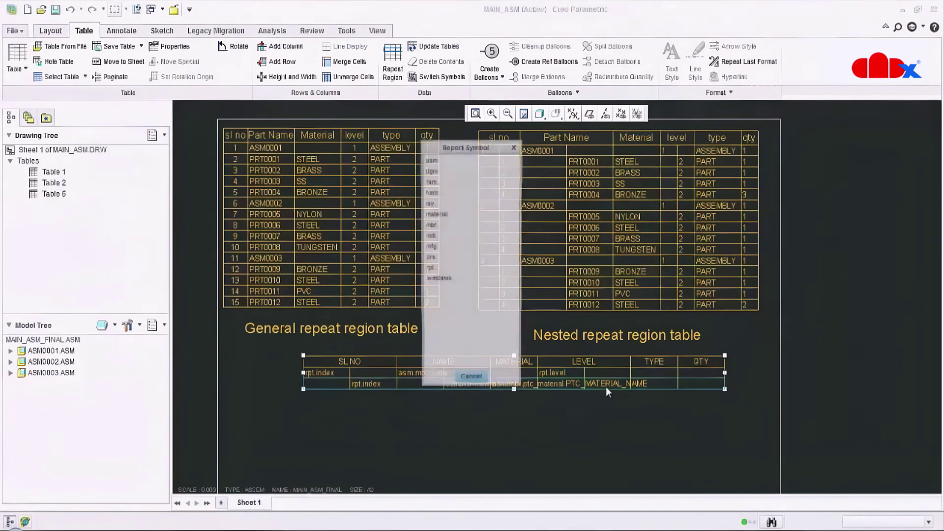
click(432, 269)
click(431, 181)
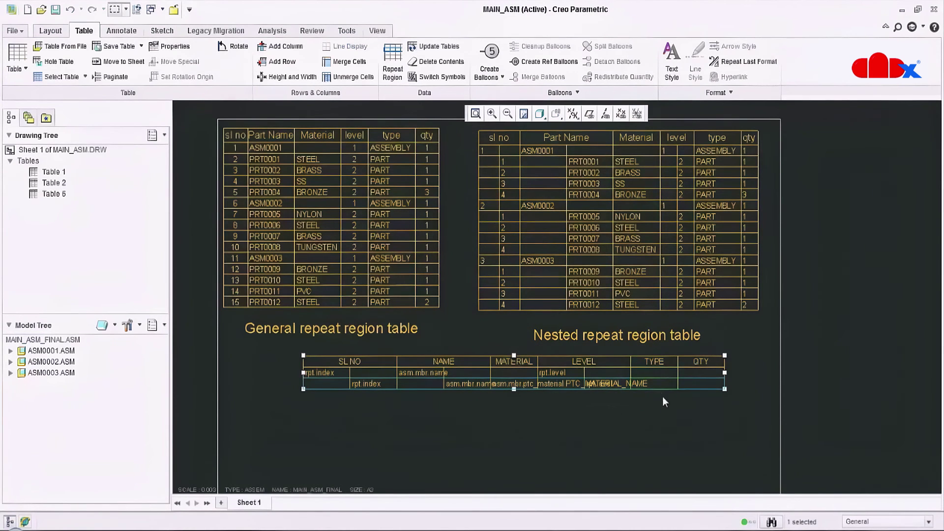
Step: Assign the report symbol asm.mbr.type to the TYPE cells of the new table's second and third rows
double_click(654, 372)
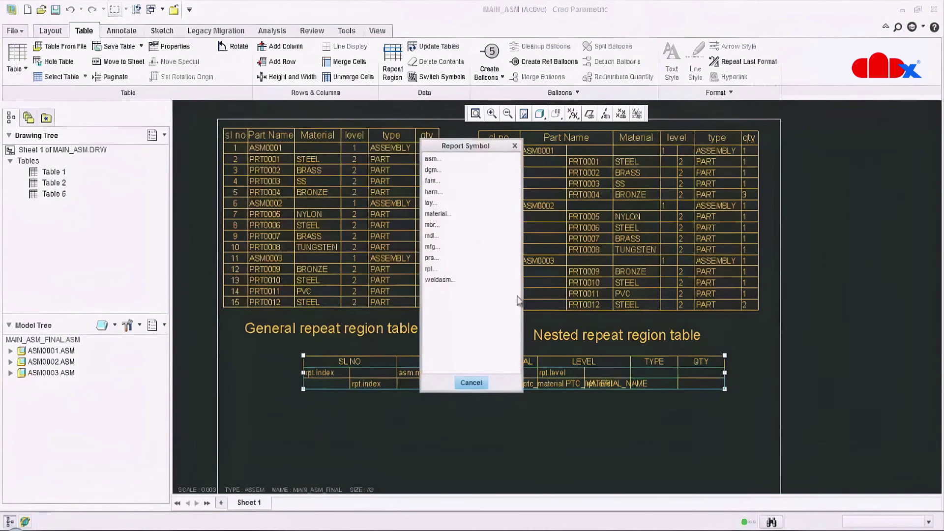
click(433, 159)
click(432, 170)
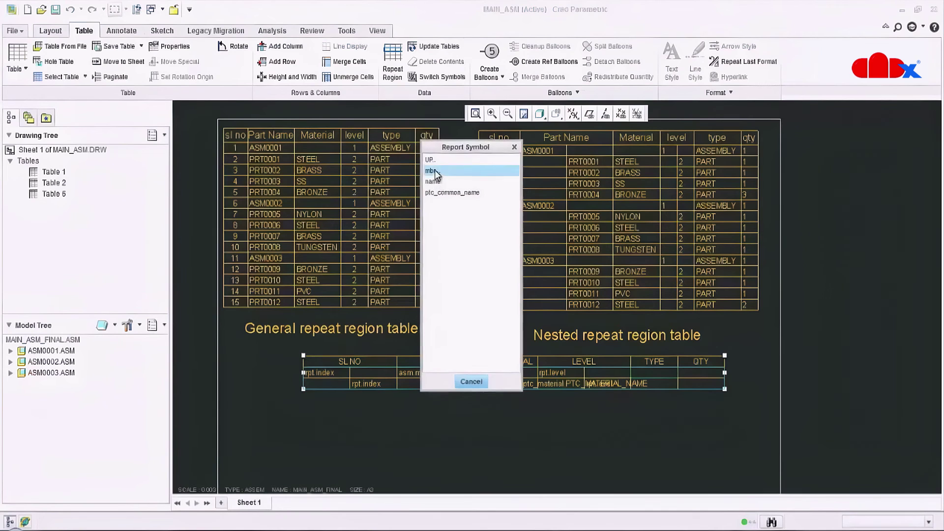
click(437, 344)
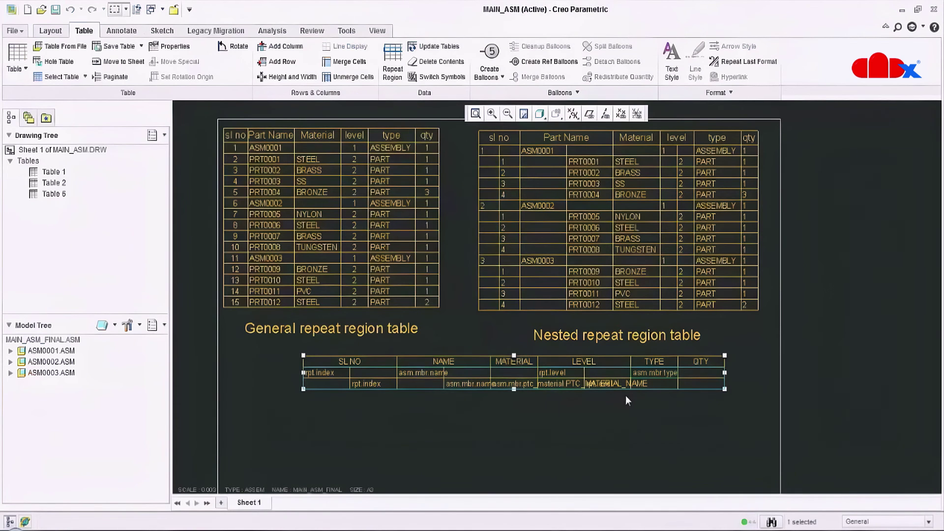
double_click(659, 383)
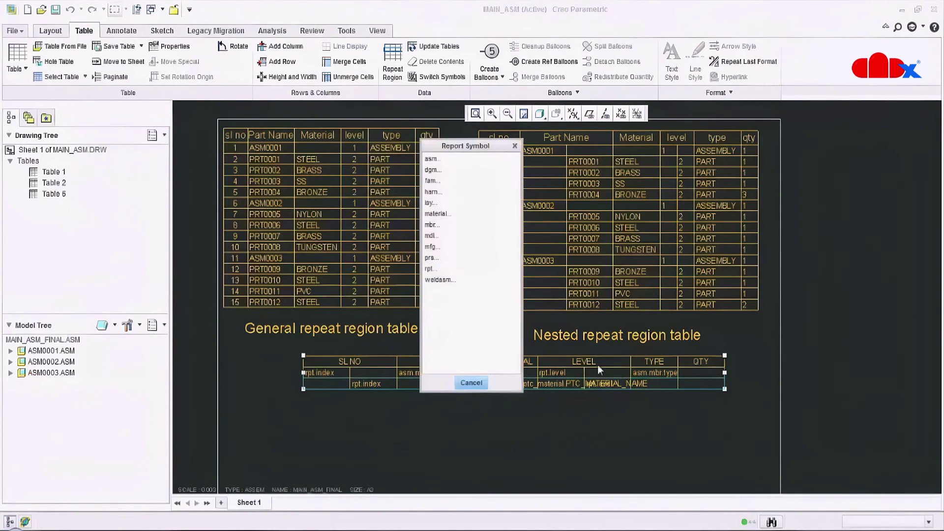
click(432, 159)
click(432, 169)
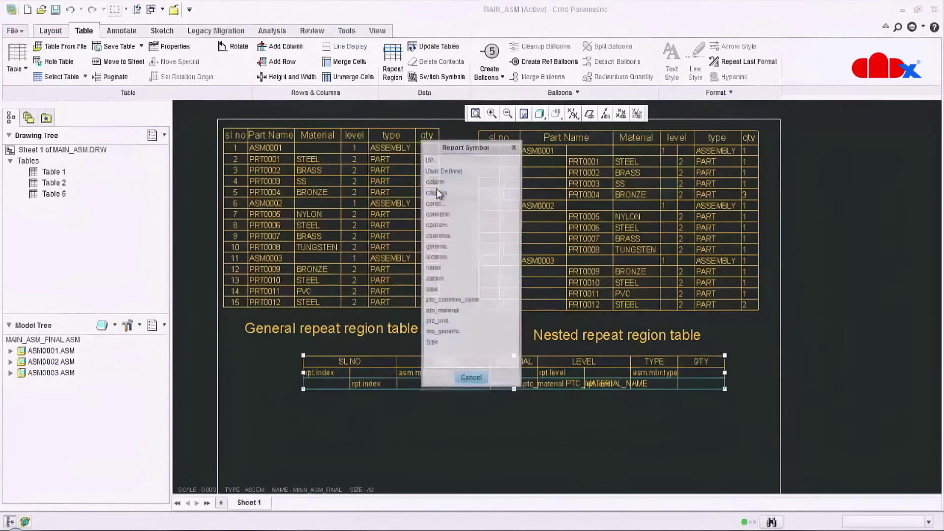
click(445, 347)
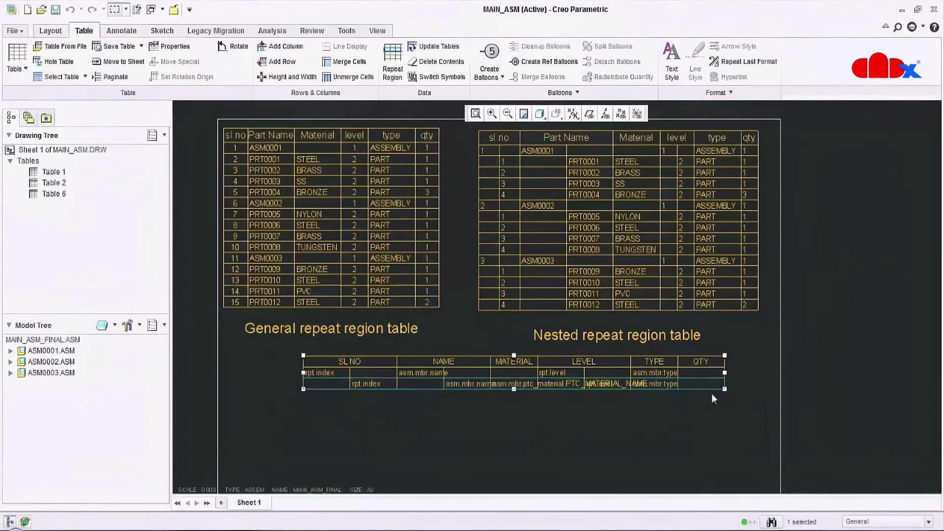
Step: Assign the report symbol rpt.qty to the QTY cells of the new table's second and third rows, and update the tables
double_click(703, 374)
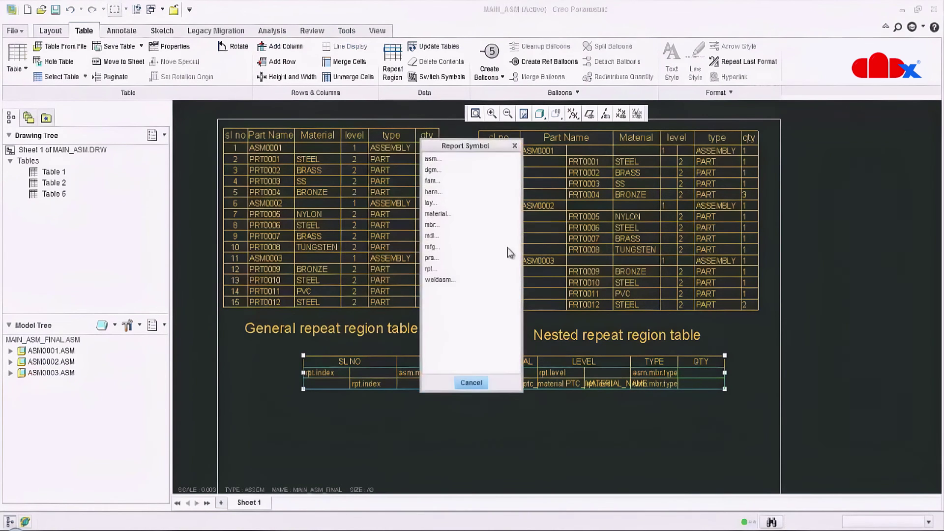
click(437, 269)
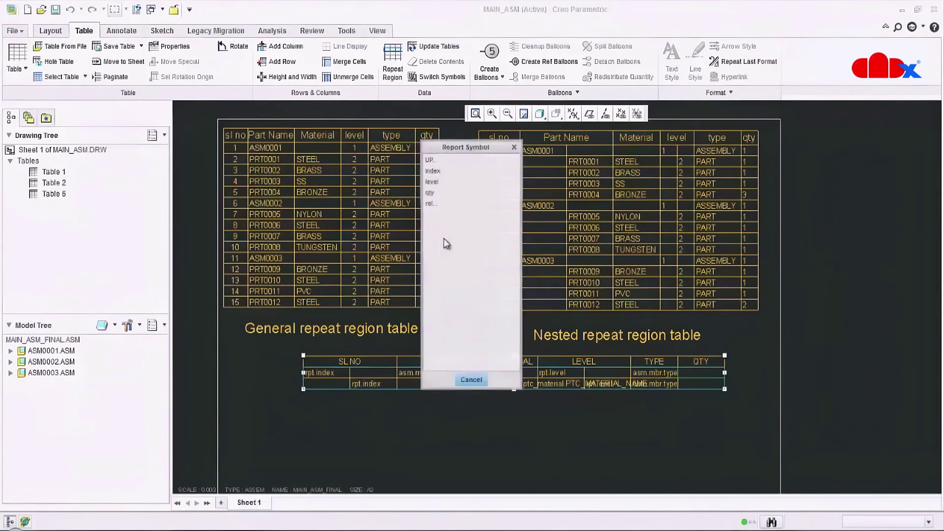
click(431, 193)
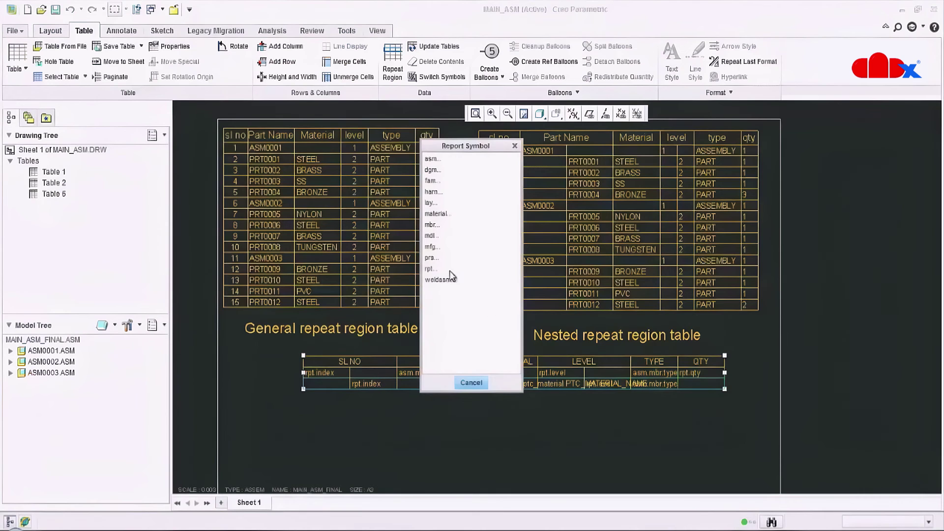
click(432, 269)
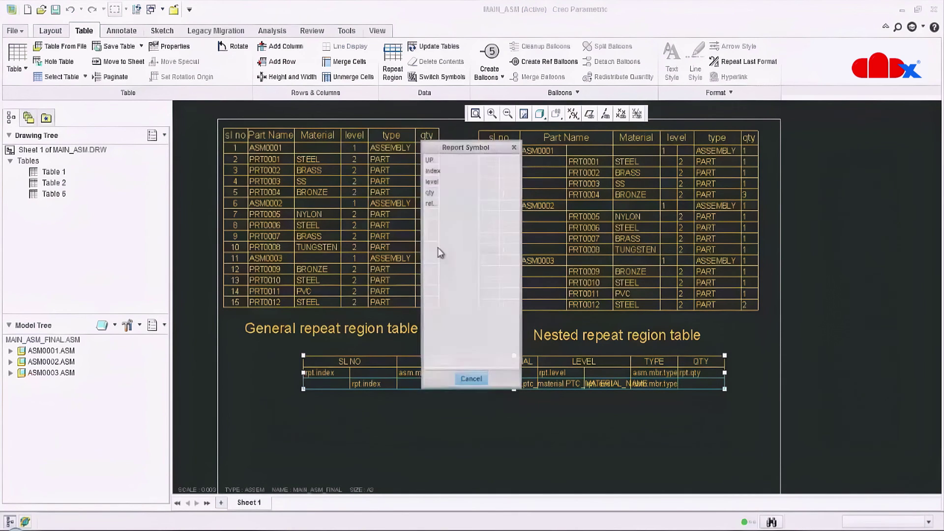
click(437, 192)
click(632, 417)
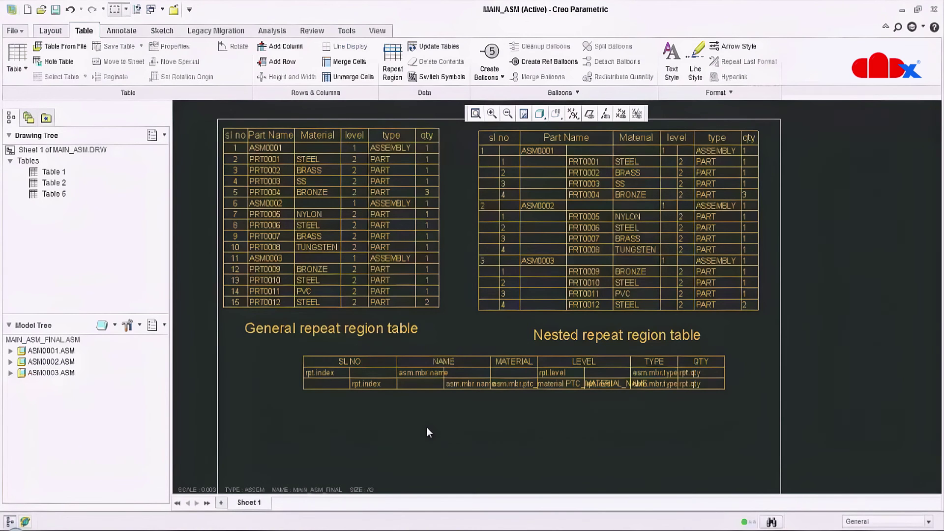
click(438, 46)
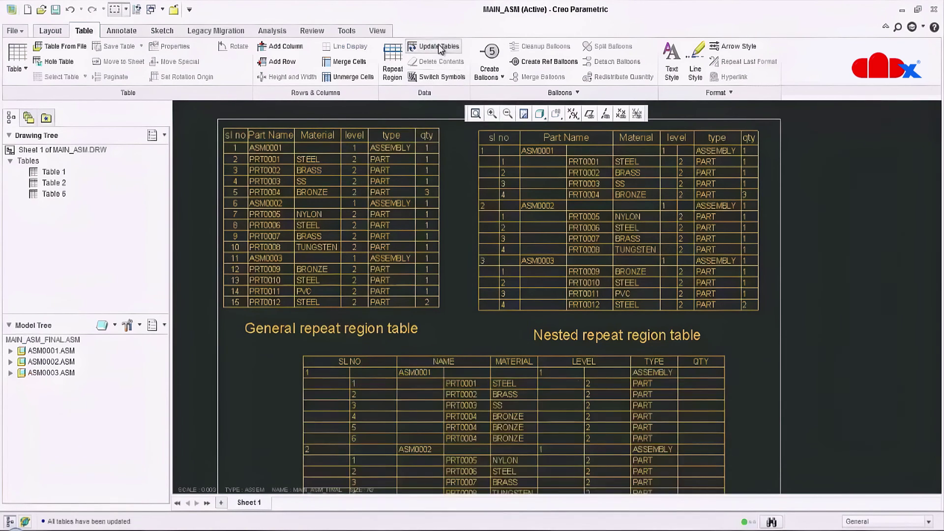
Step: Set the new table's assembly-level repeat region attribute to No Dup/Level
mouse_move(755, 362)
middle_down()
mouse_move(755, 316)
mouse_move(799, 239)
middle_up()
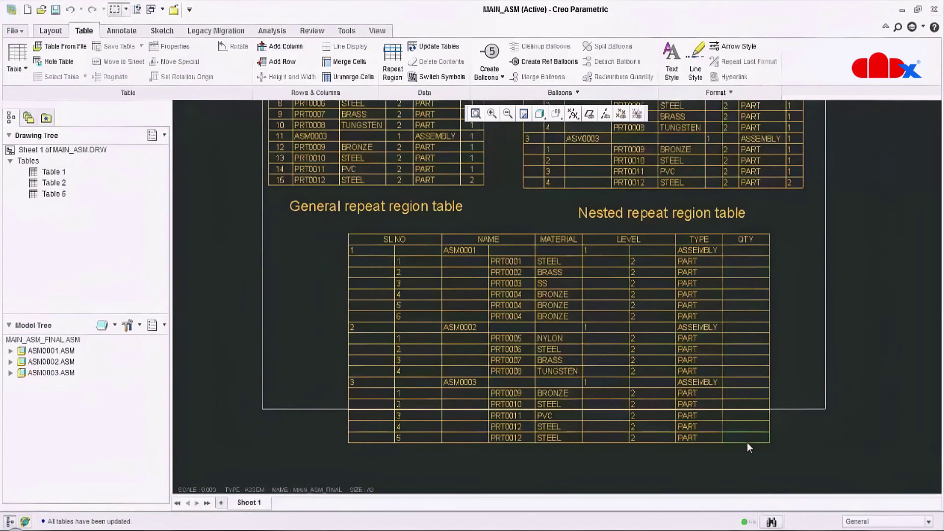
click(392, 58)
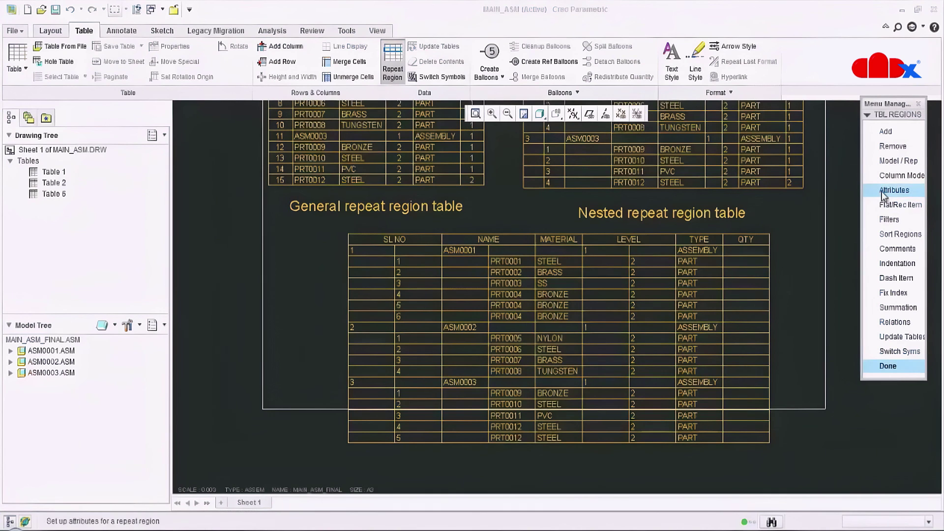
click(882, 190)
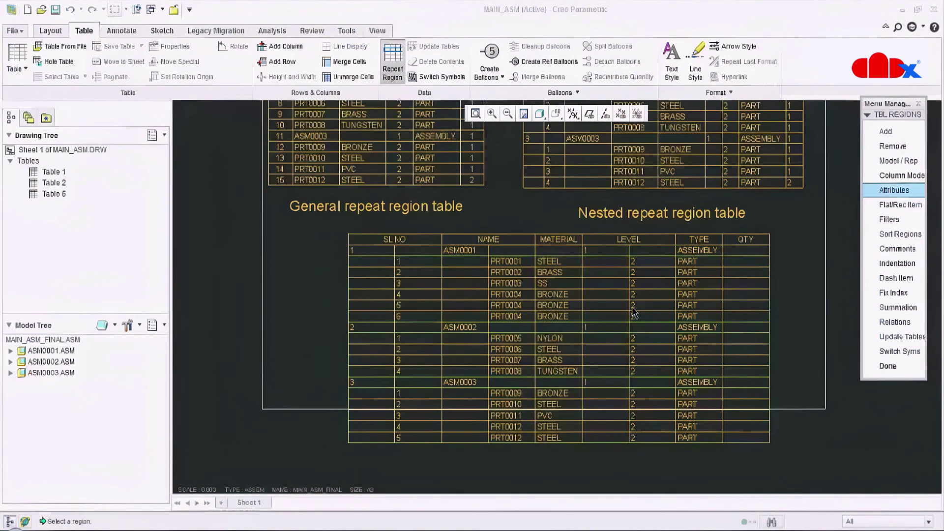
click(739, 254)
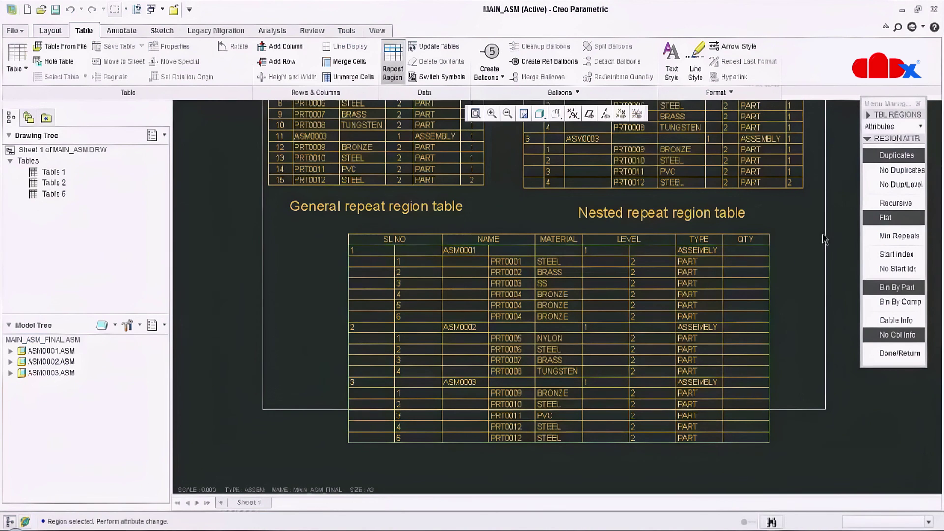
click(895, 184)
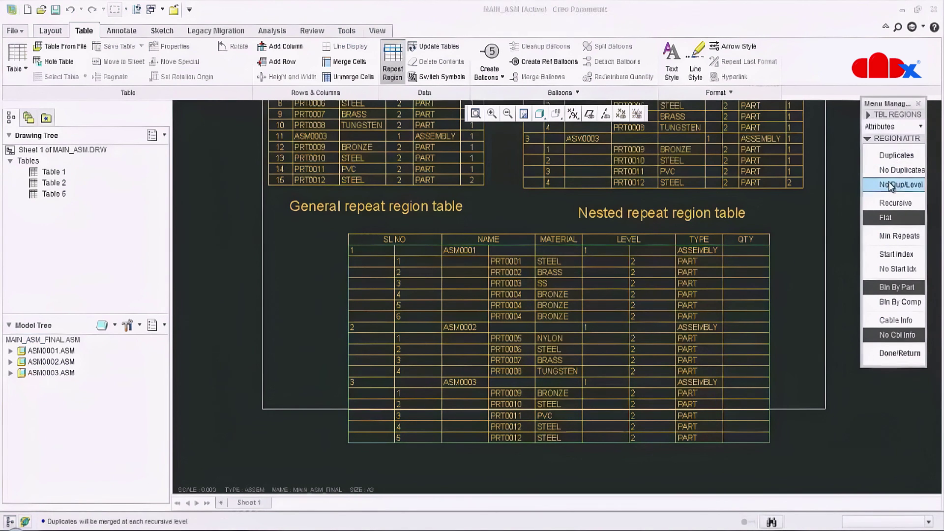
click(914, 354)
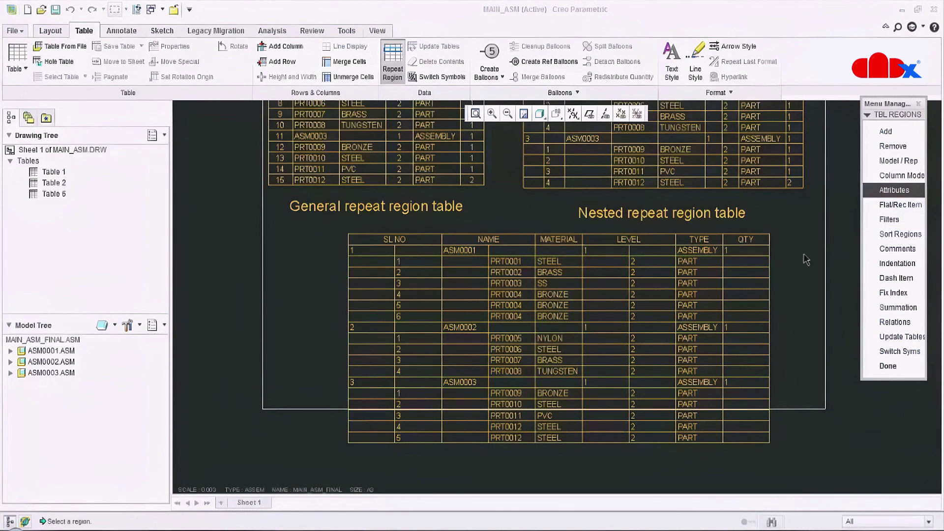
Step: Set the new table's part-level repeat region attribute to No Dup/Level and finish the repeat region settings
click(373, 268)
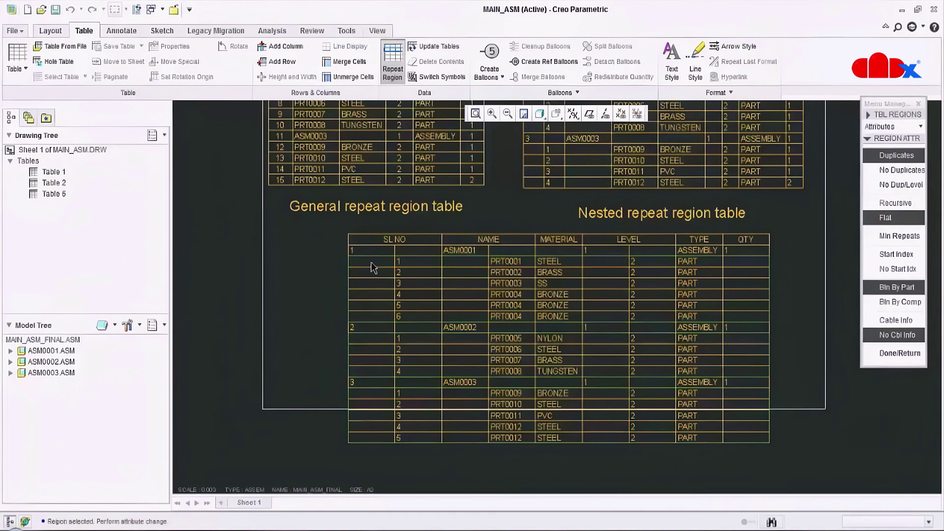
click(897, 186)
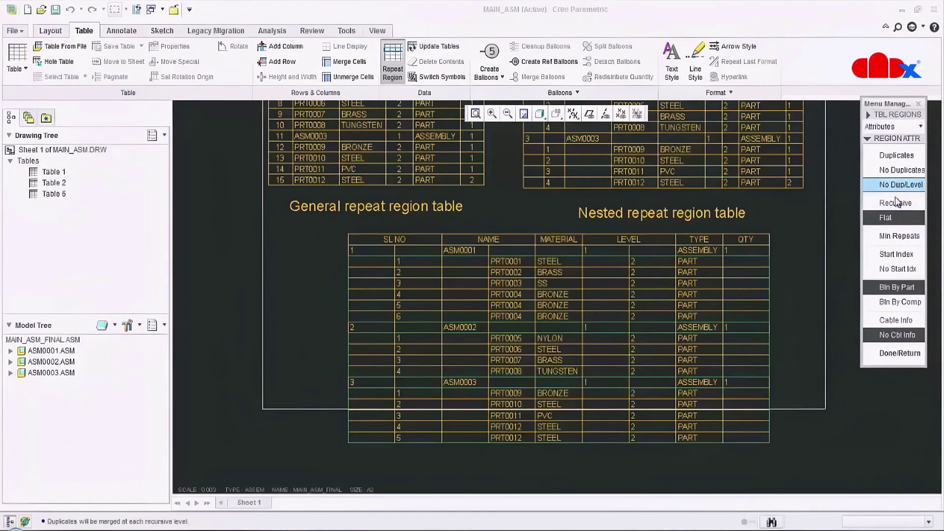
click(900, 353)
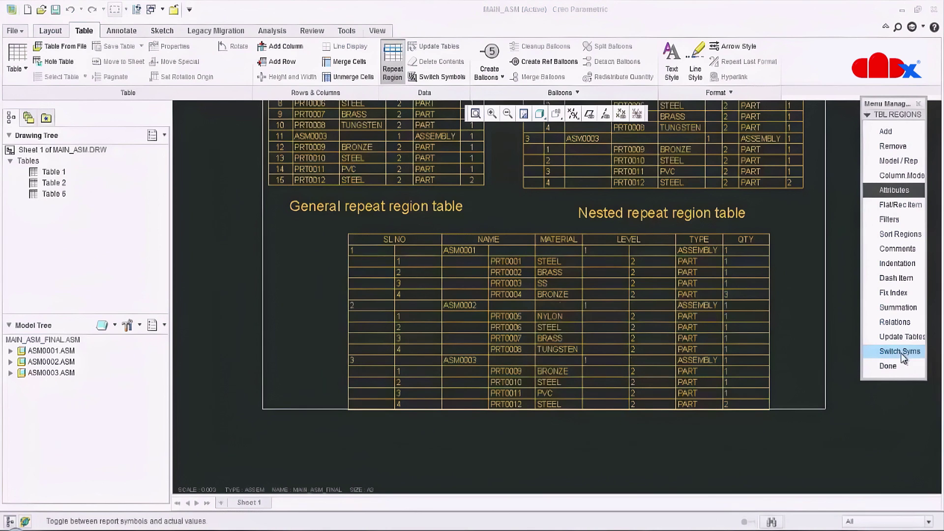
click(889, 366)
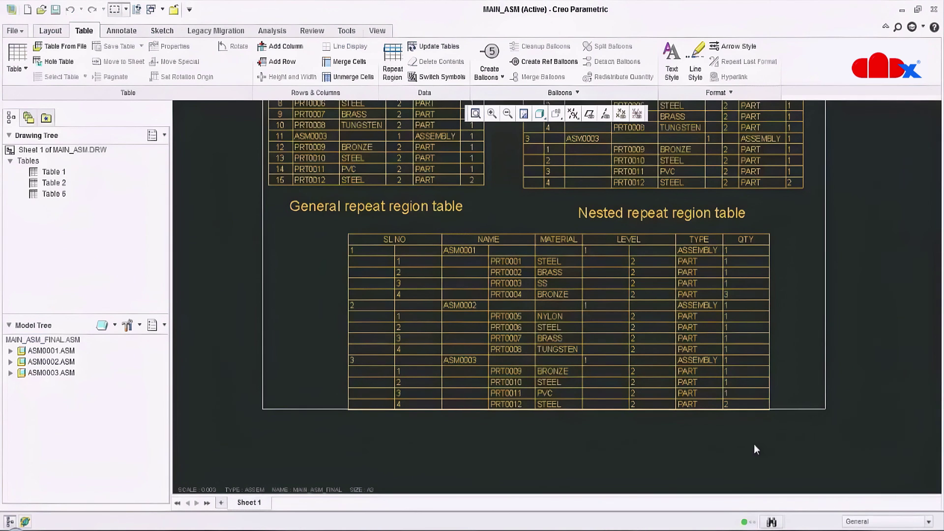